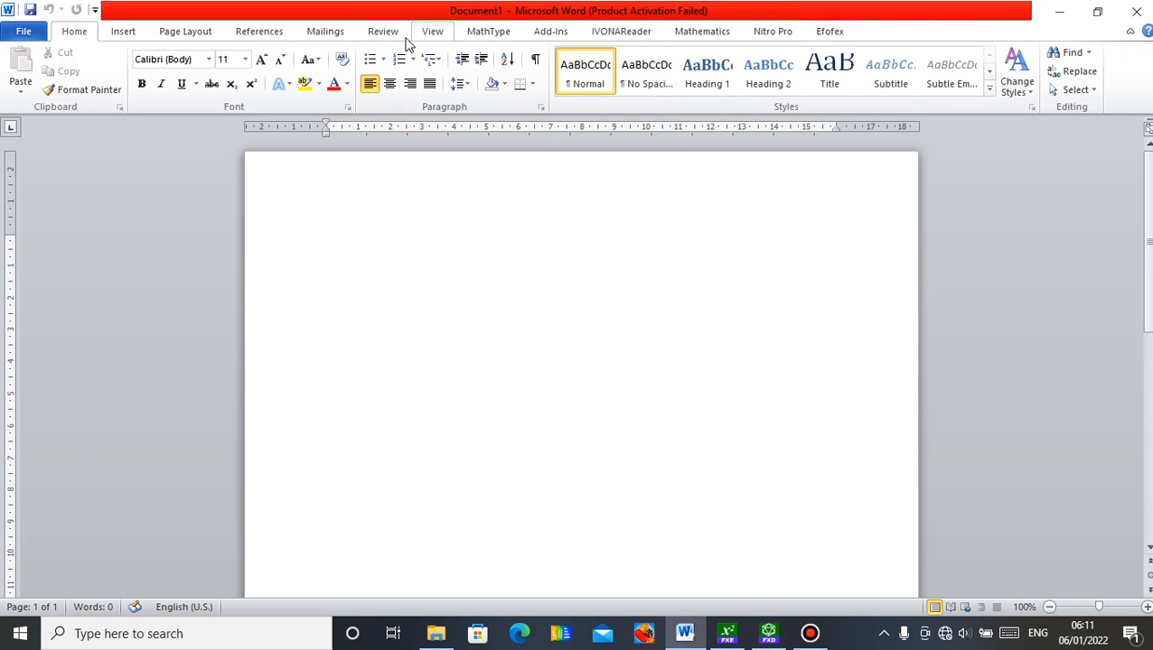
Start a new FX Equation from the Word document and enter al for lowercase alpha.
click(830, 36)
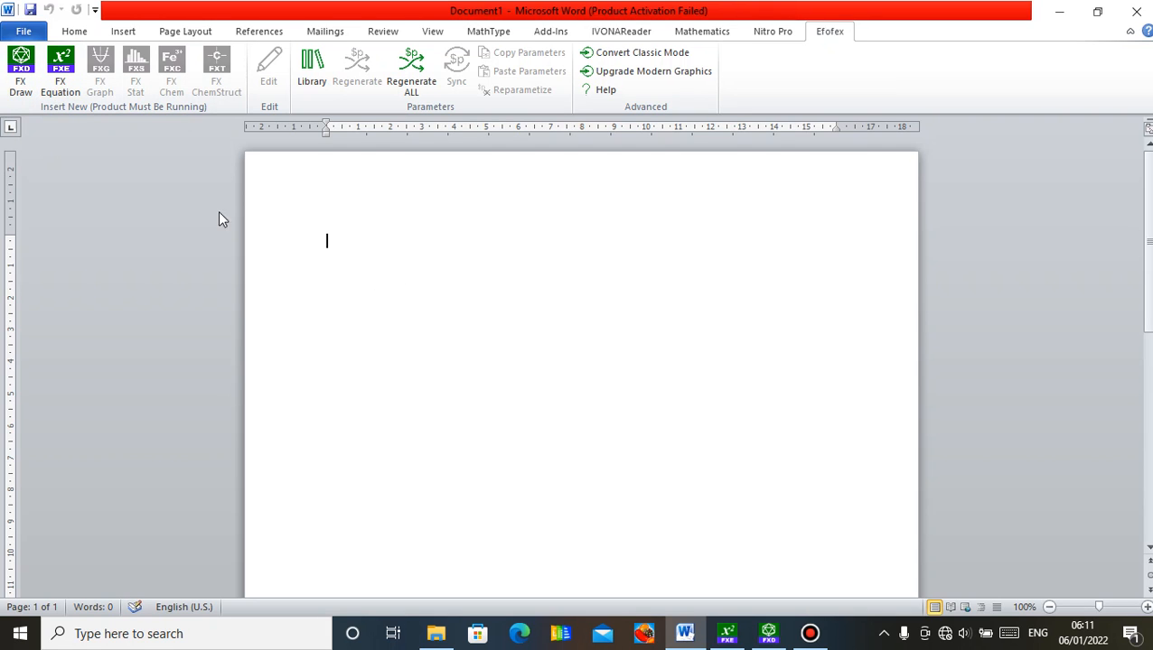
click(72, 95)
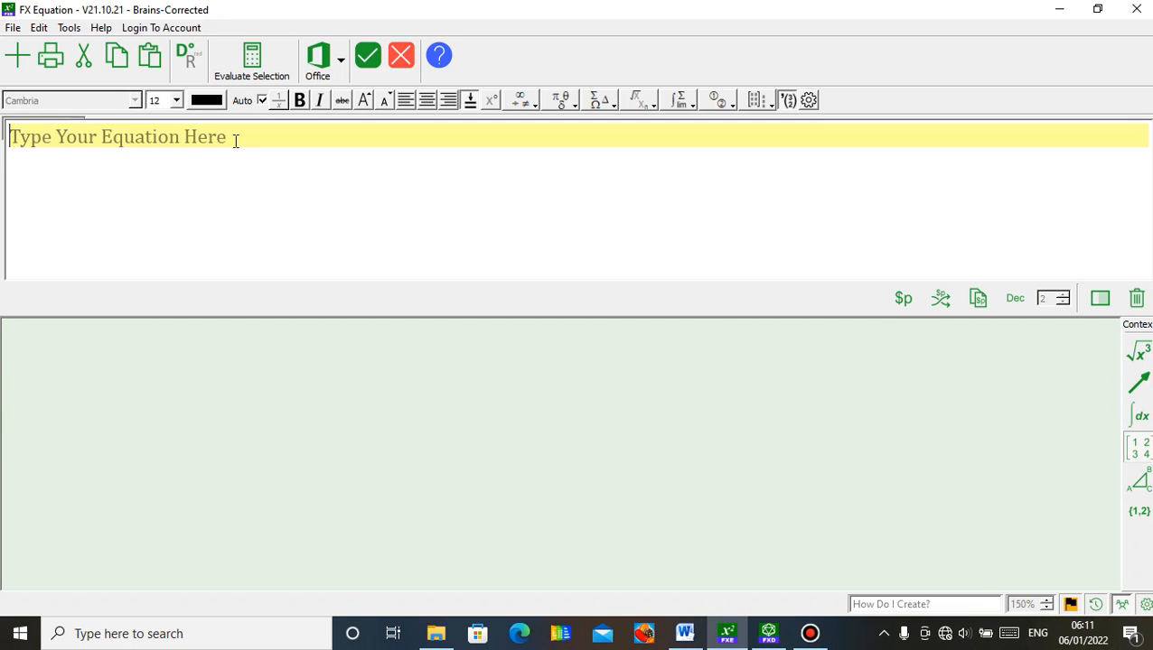
text(al)
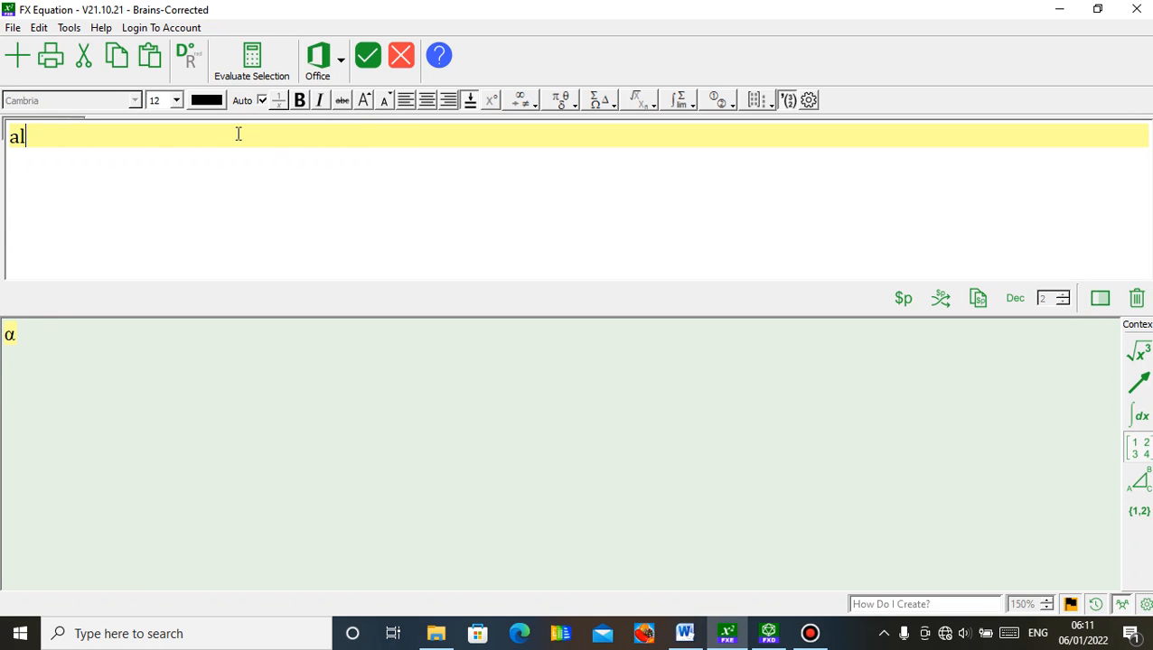
click(573, 106)
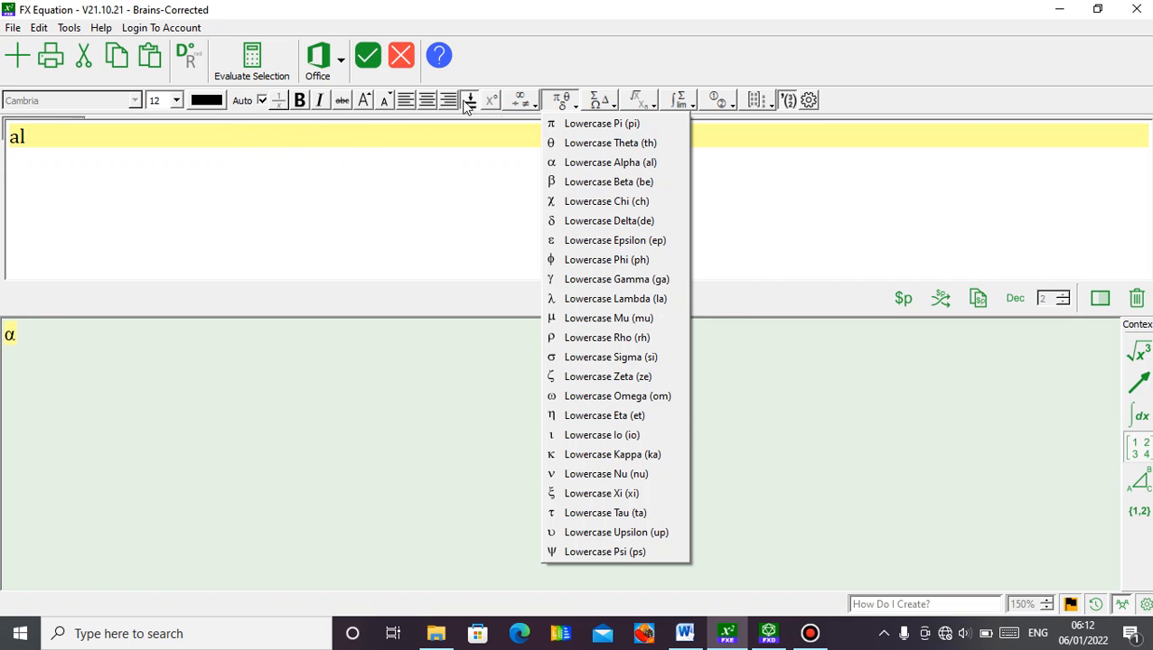
click(614, 110)
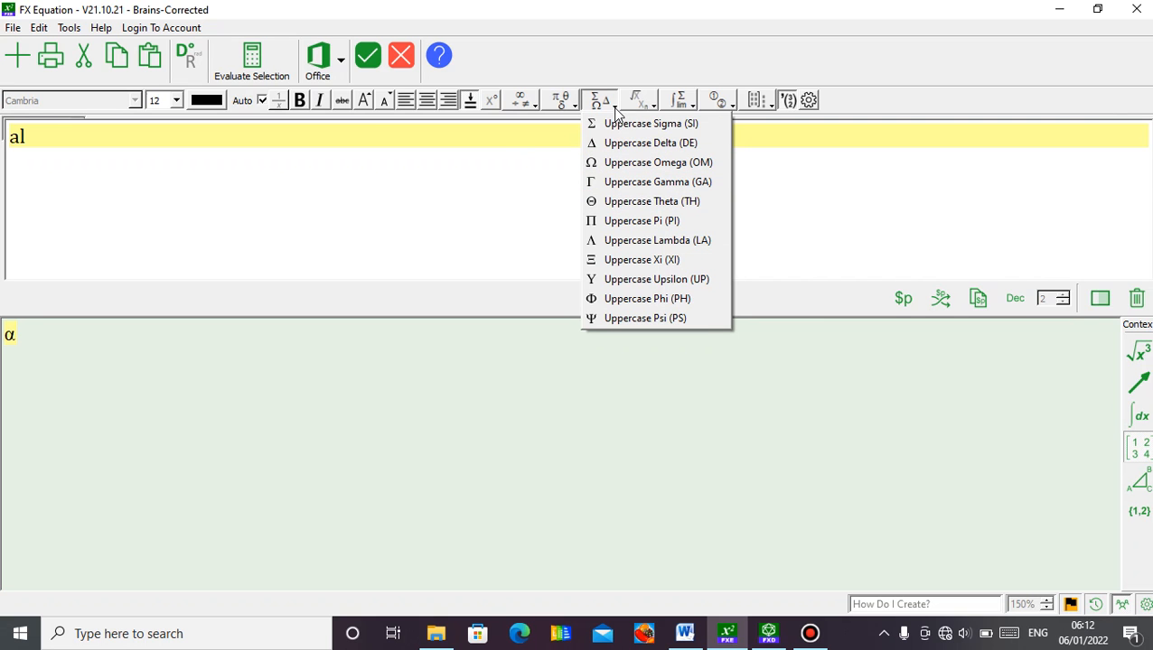
click(496, 133)
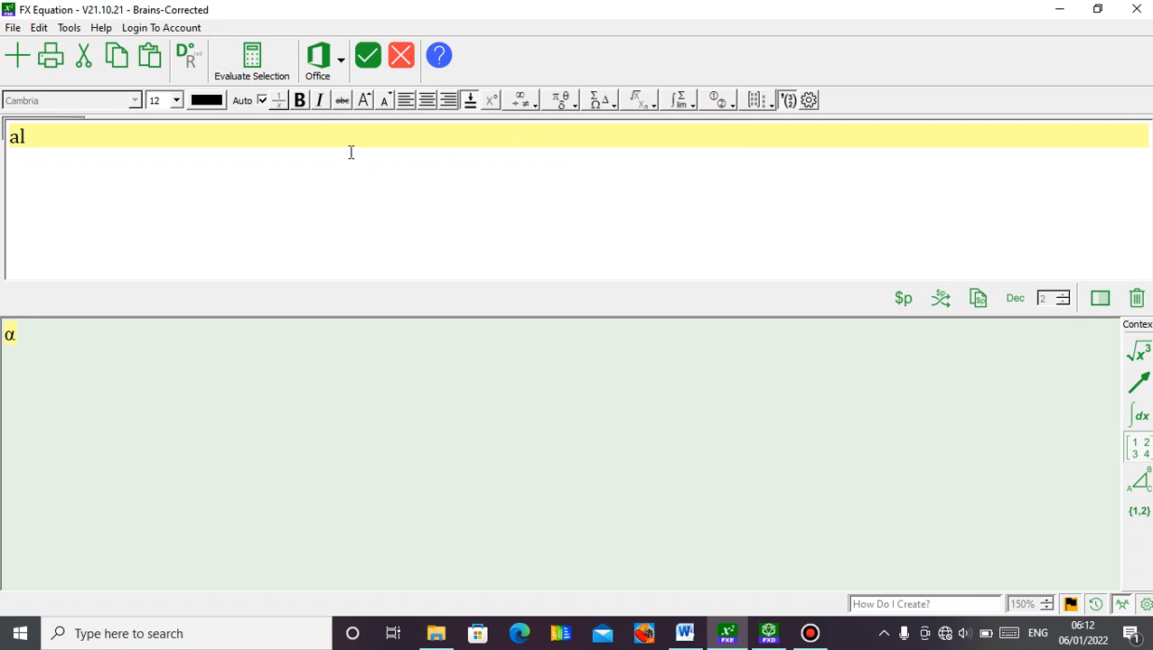
Complete the equation as al2+be2=(al+be)2-2albe and insert it into the Word document.
text(2+be2)
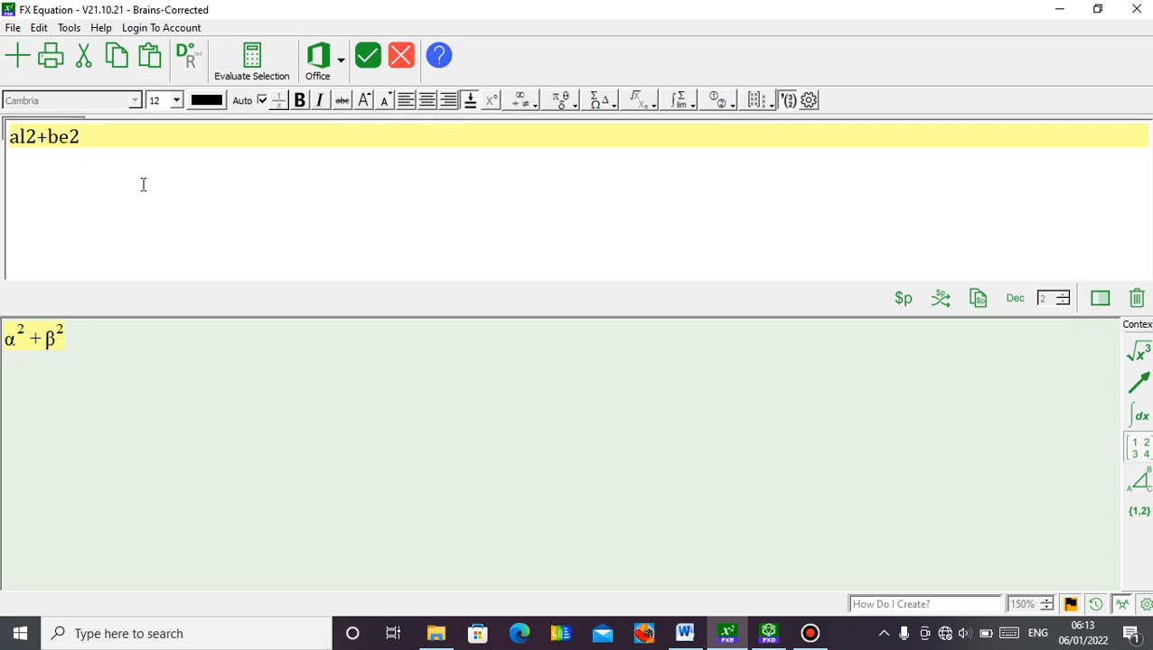
text(=)
text(()
text())
text(al)
text(+be)
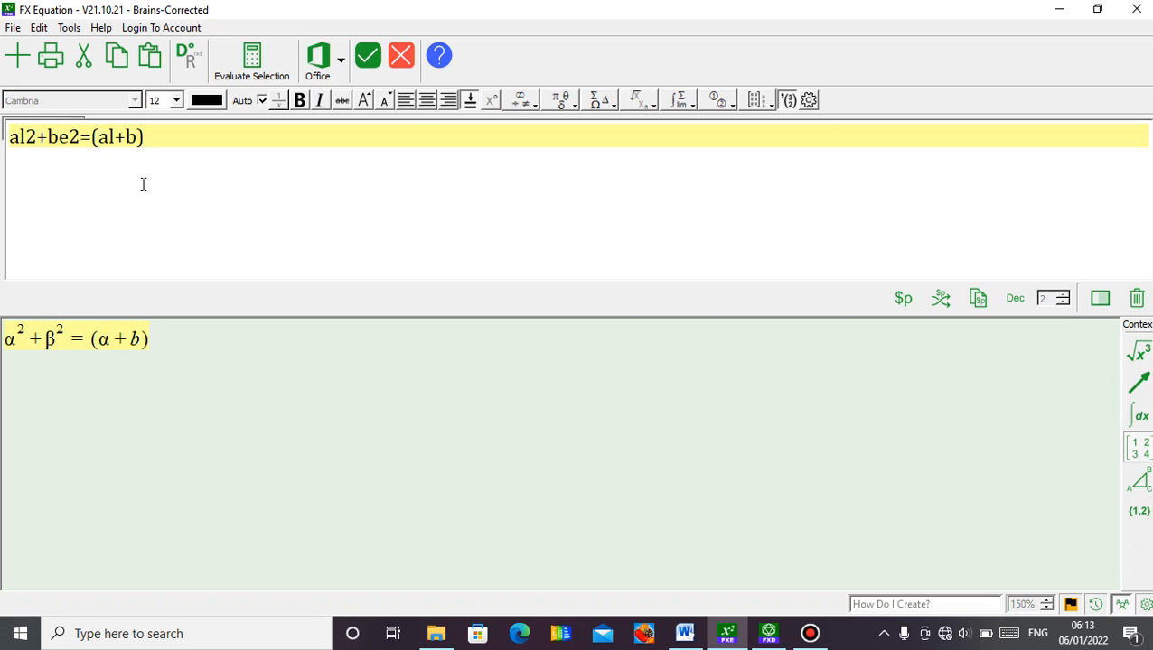
text(2)
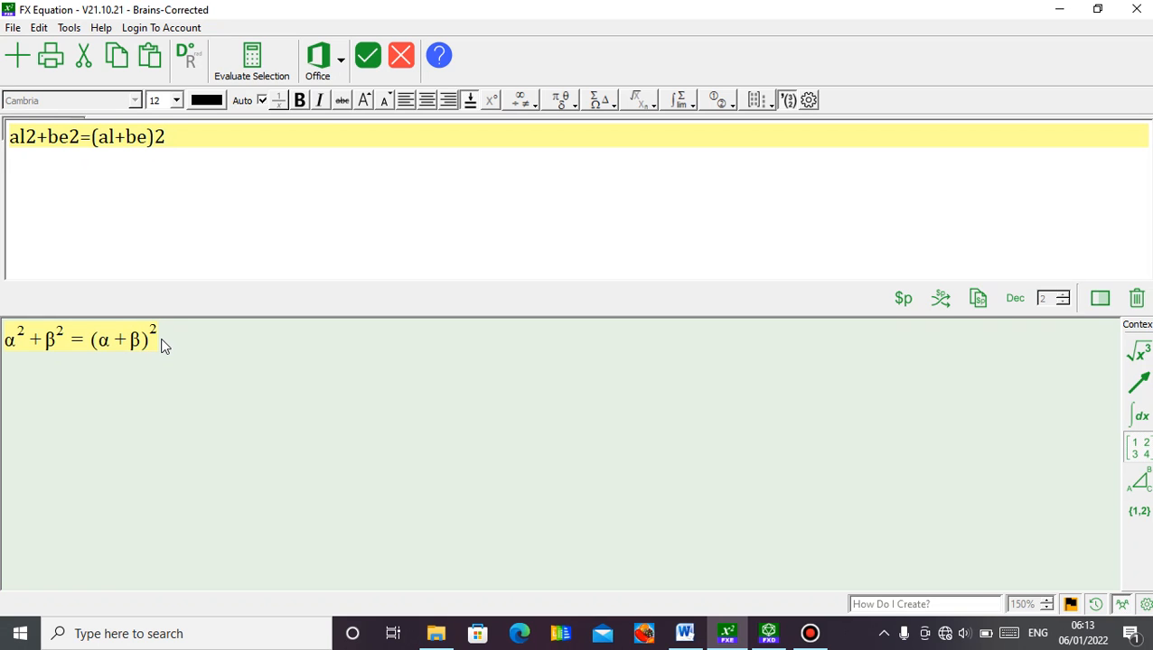
text(-2albe)
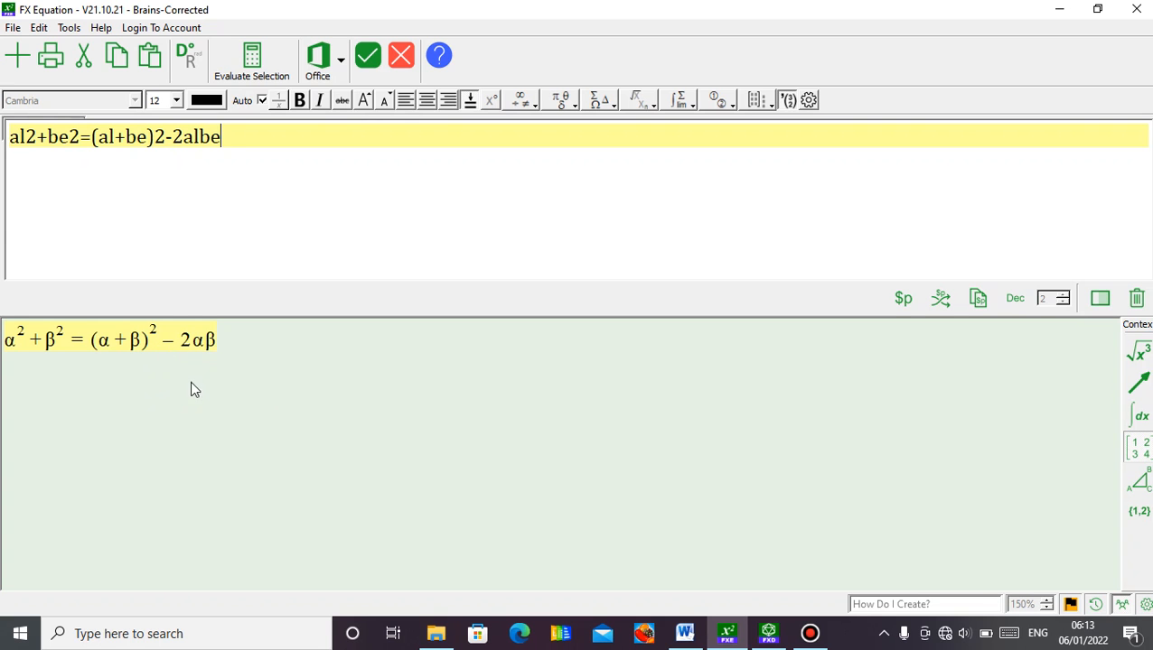
click(369, 60)
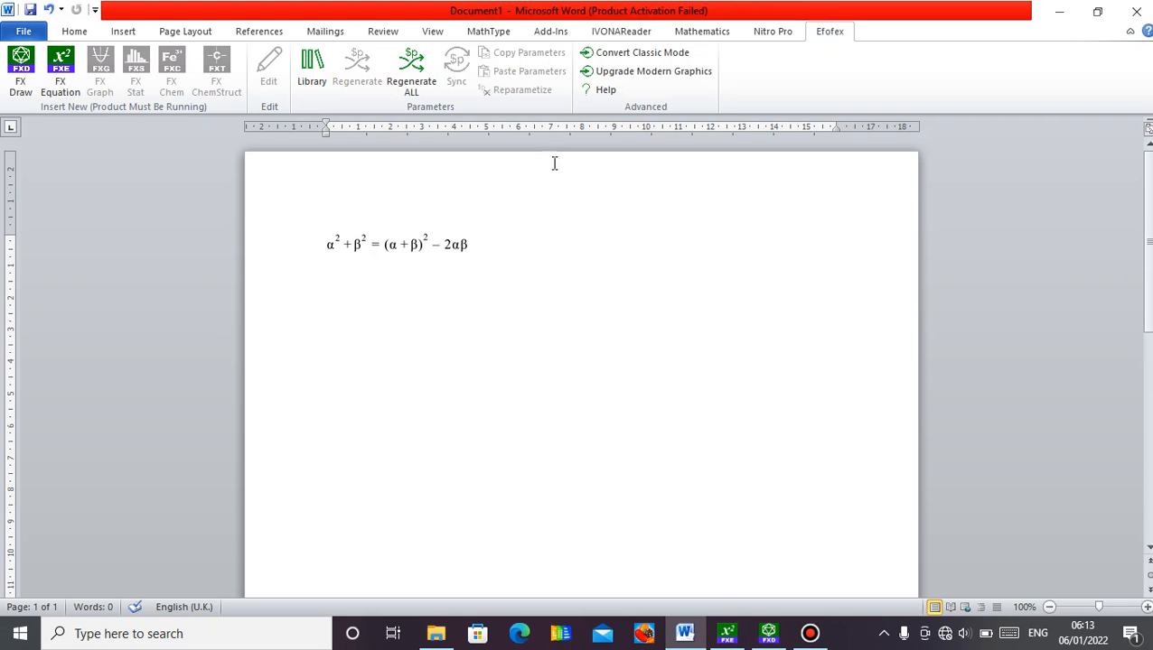
click(123, 33)
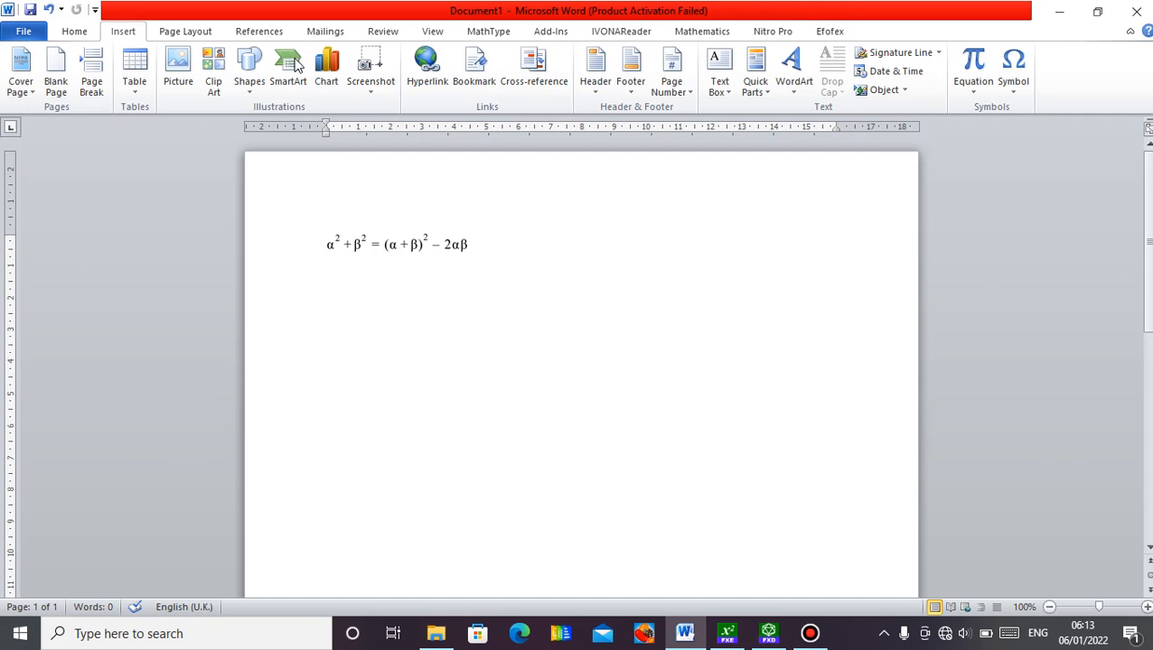
click(1014, 97)
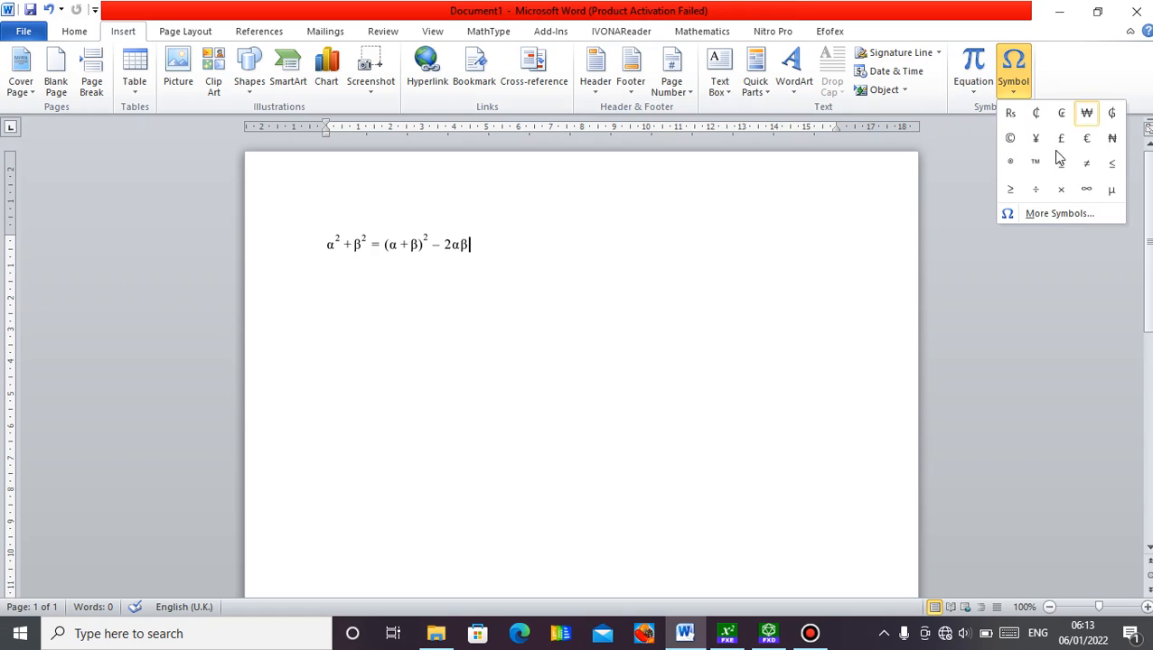
click(811, 238)
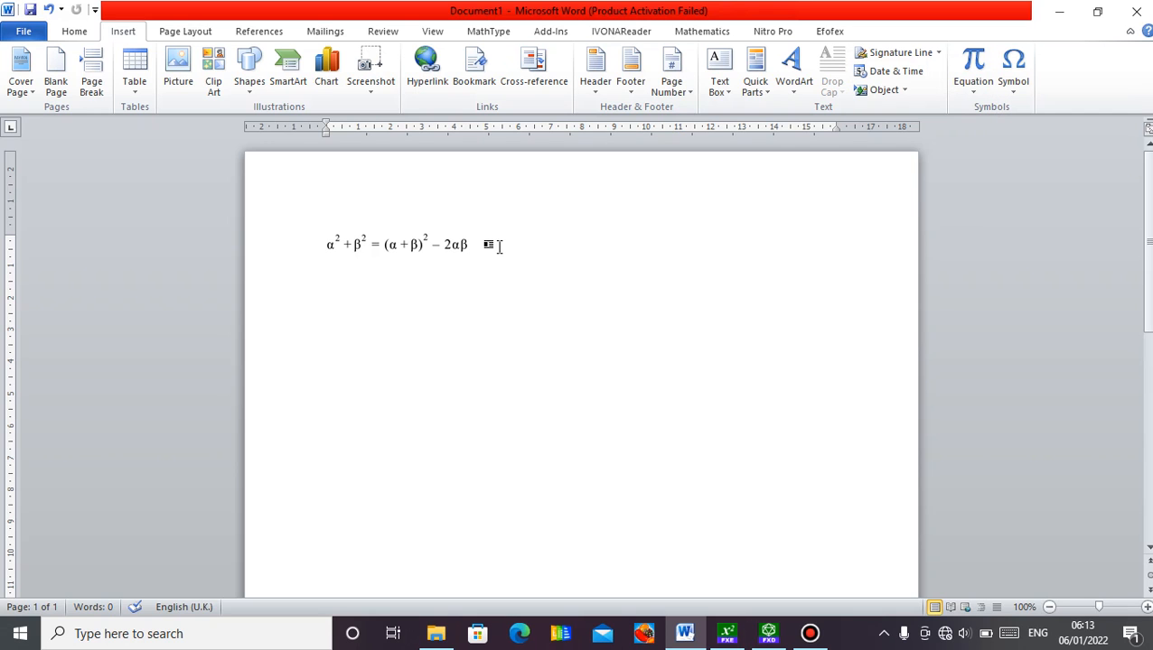
Add a new line below the inserted equation and start another FX Equation there.
key(Return)
click(828, 34)
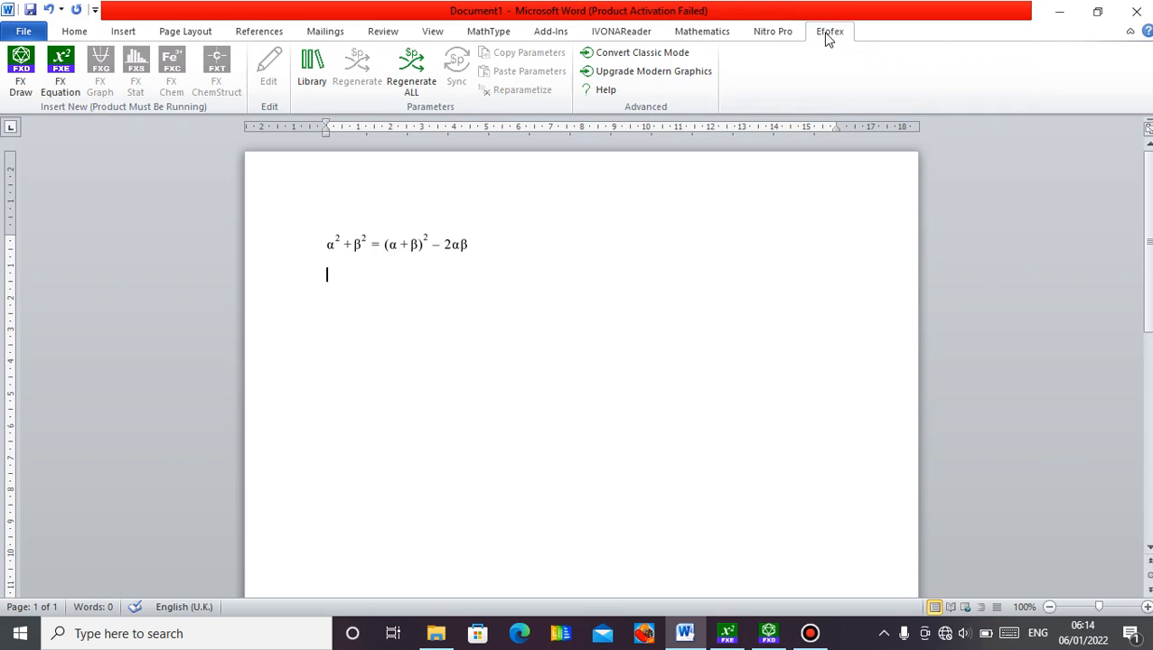
click(58, 90)
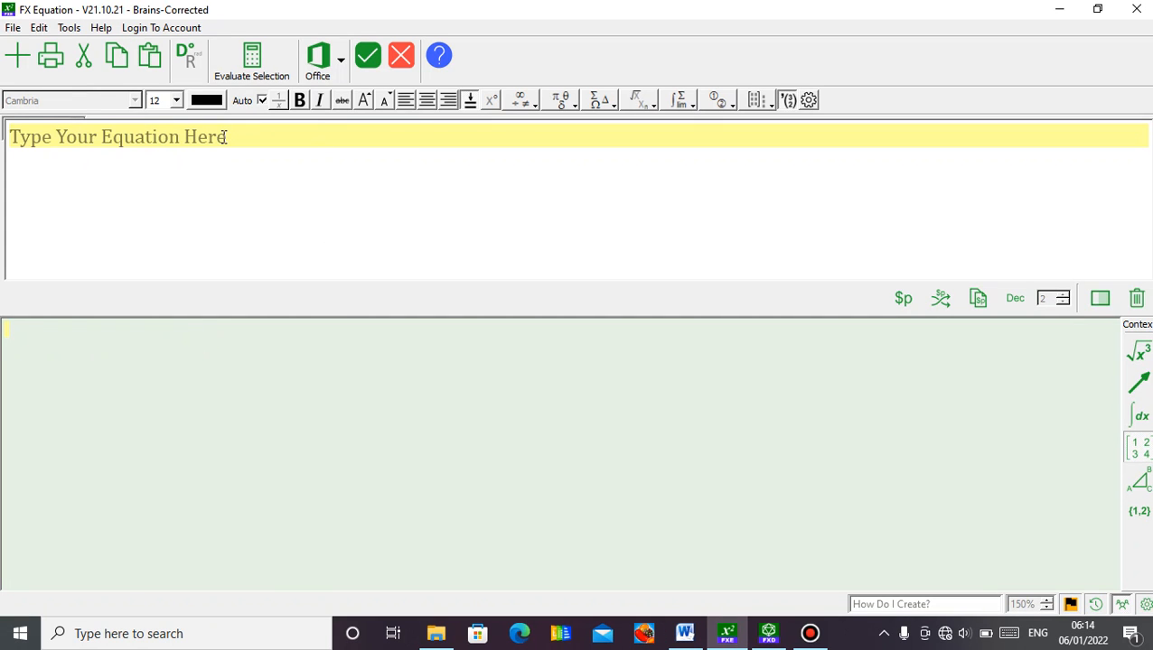
Enter OM om on the first line for both omegas and th on the second line for theta.
text(om)
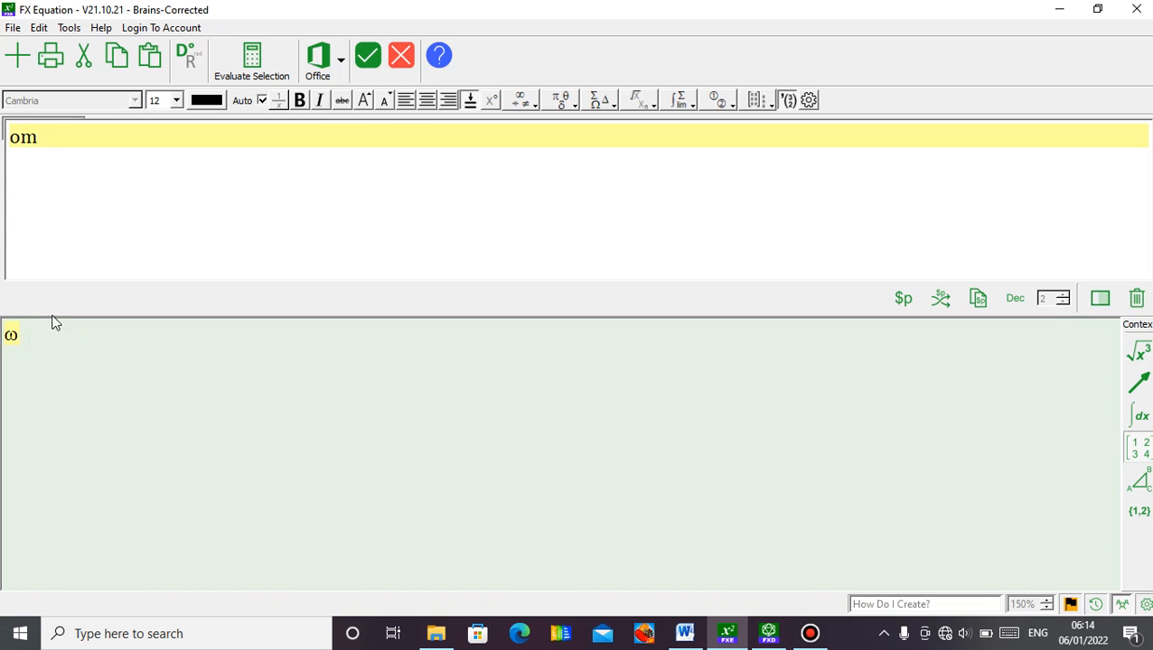
key(BackSpace)
key(BackSpace)
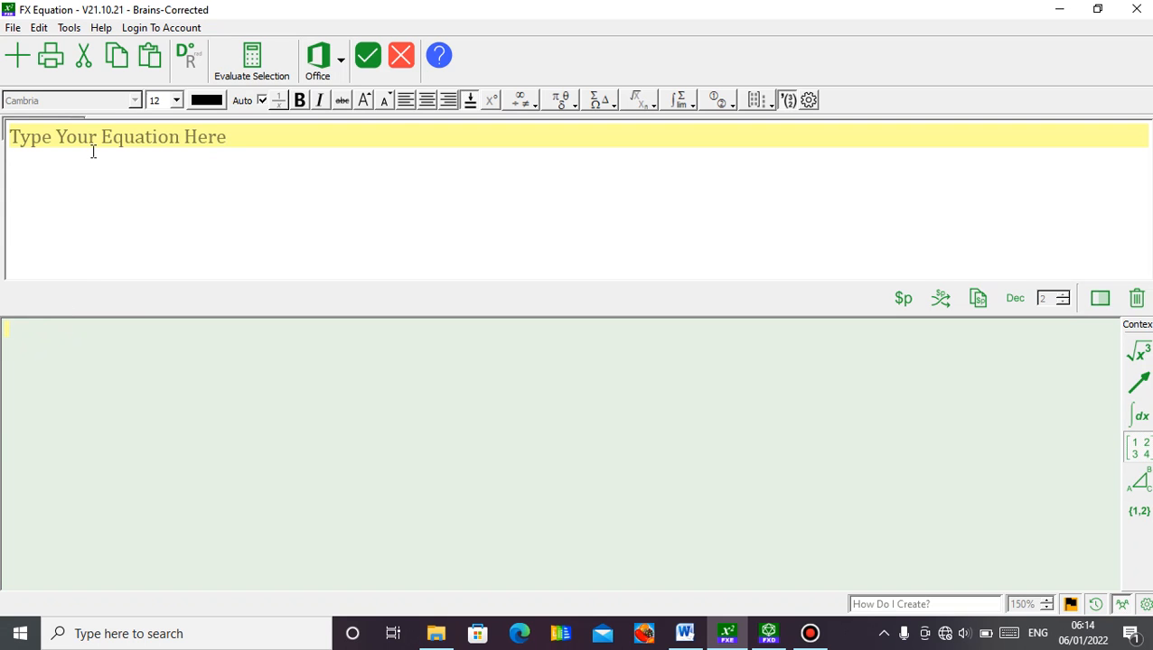
text(OW)
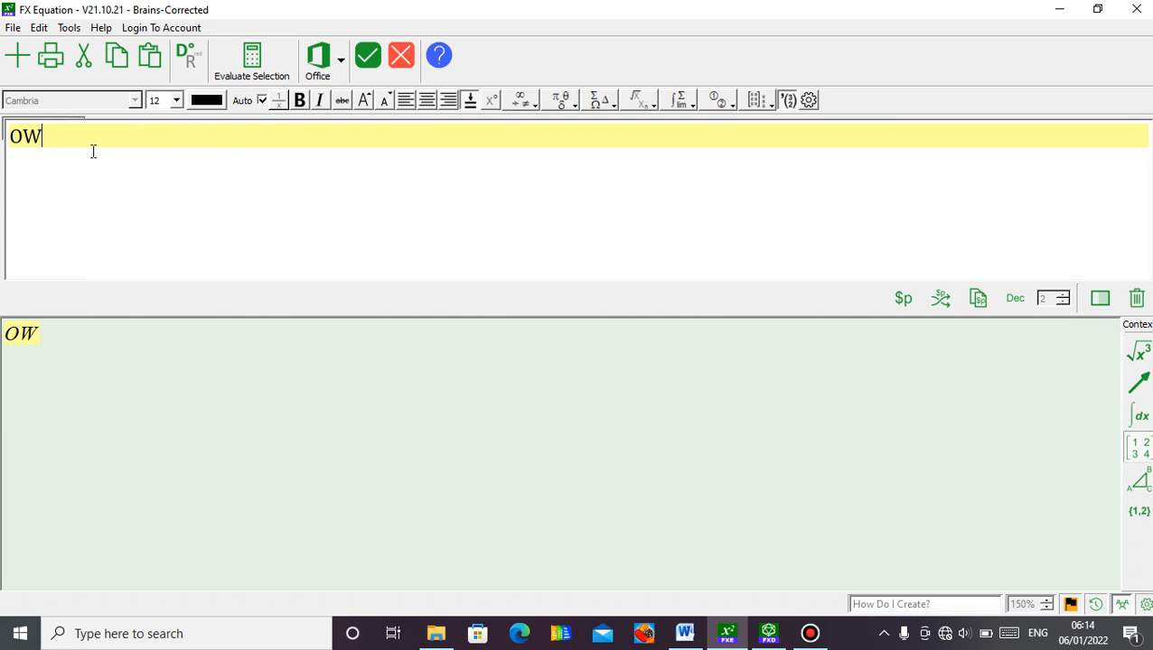
text(M)
text(om)
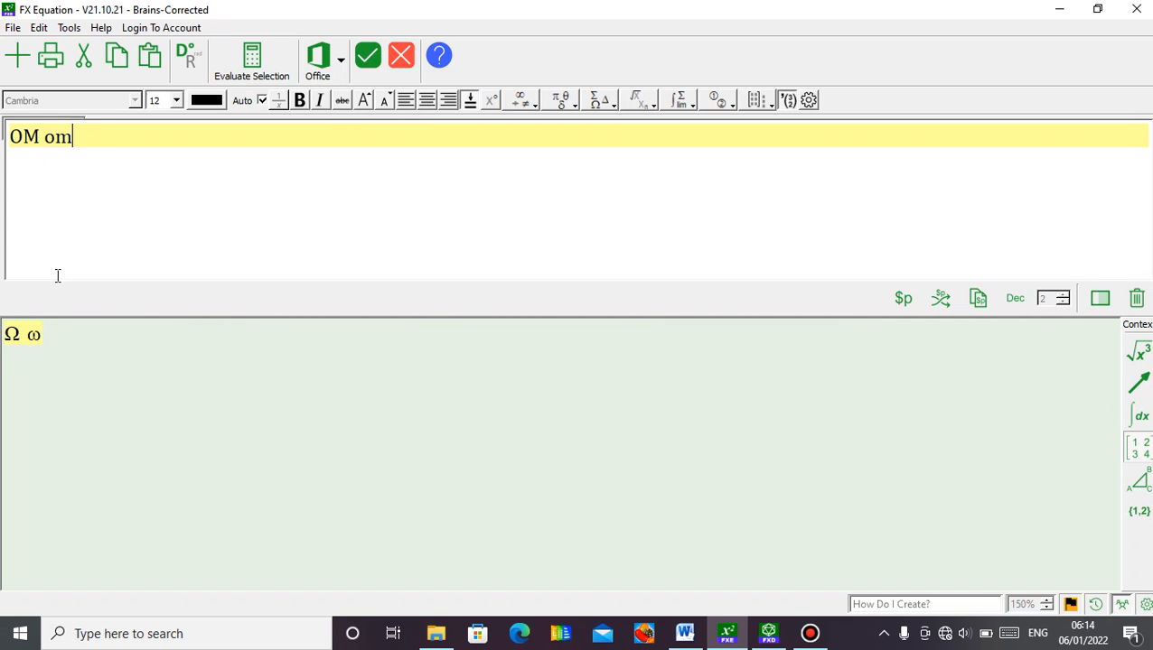
key(Return)
text(th)
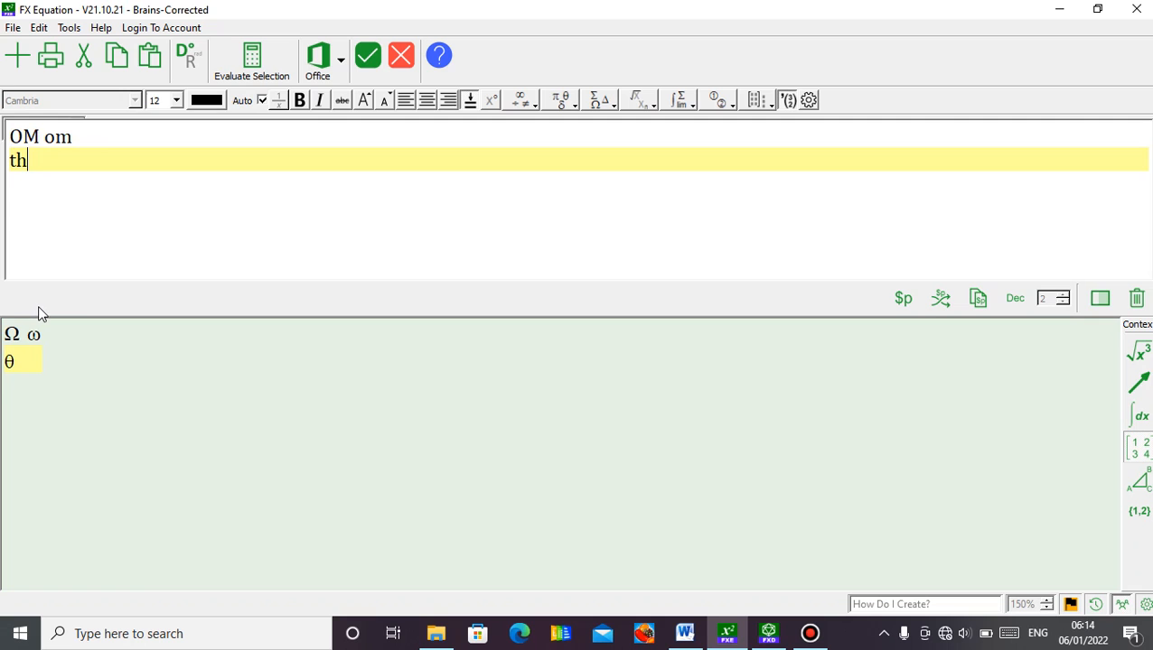
Leave a blank line below th and enter the identity sin2th+cos2th=1.
key(Return)
key(Return)
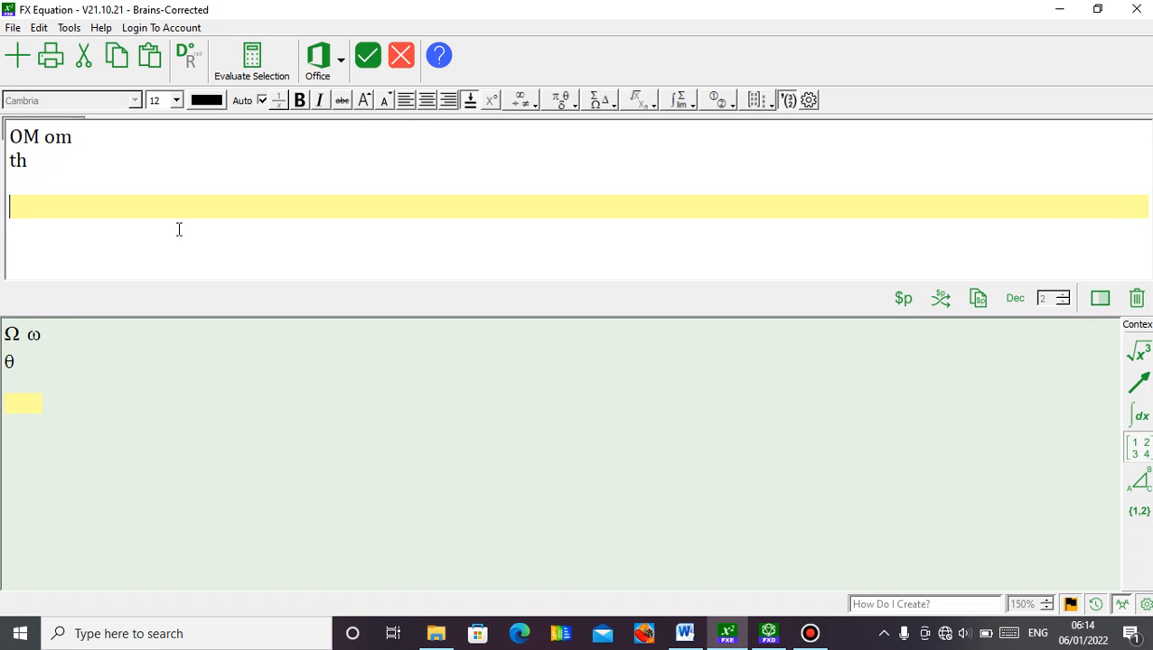
text(sin2)
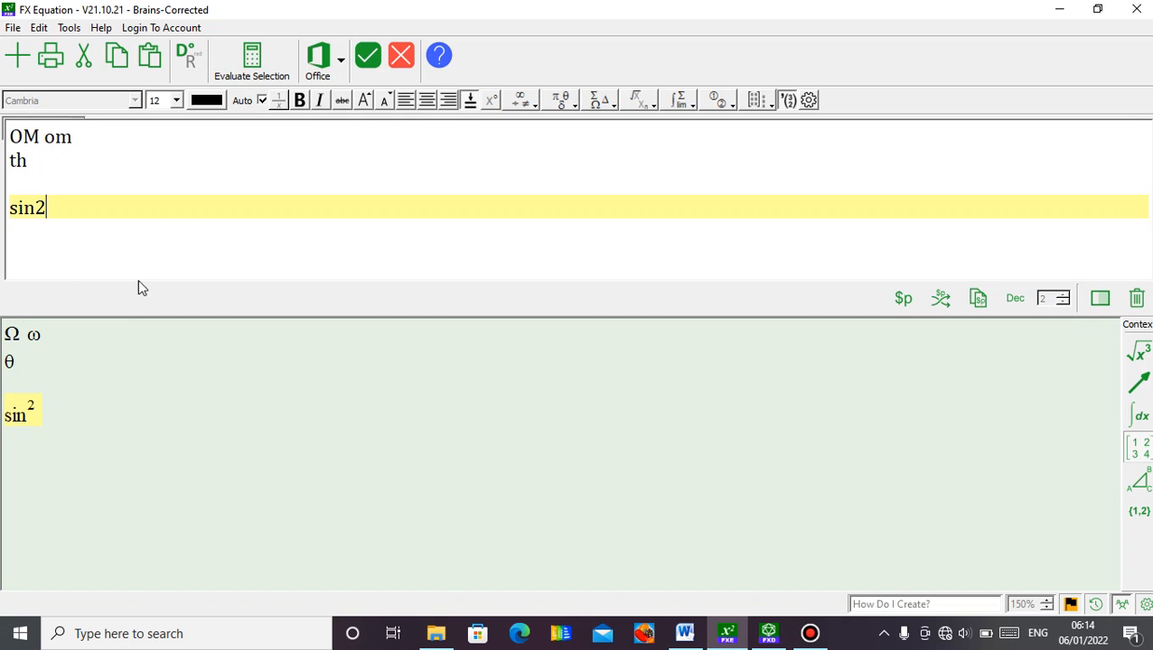
text(th+cos2)
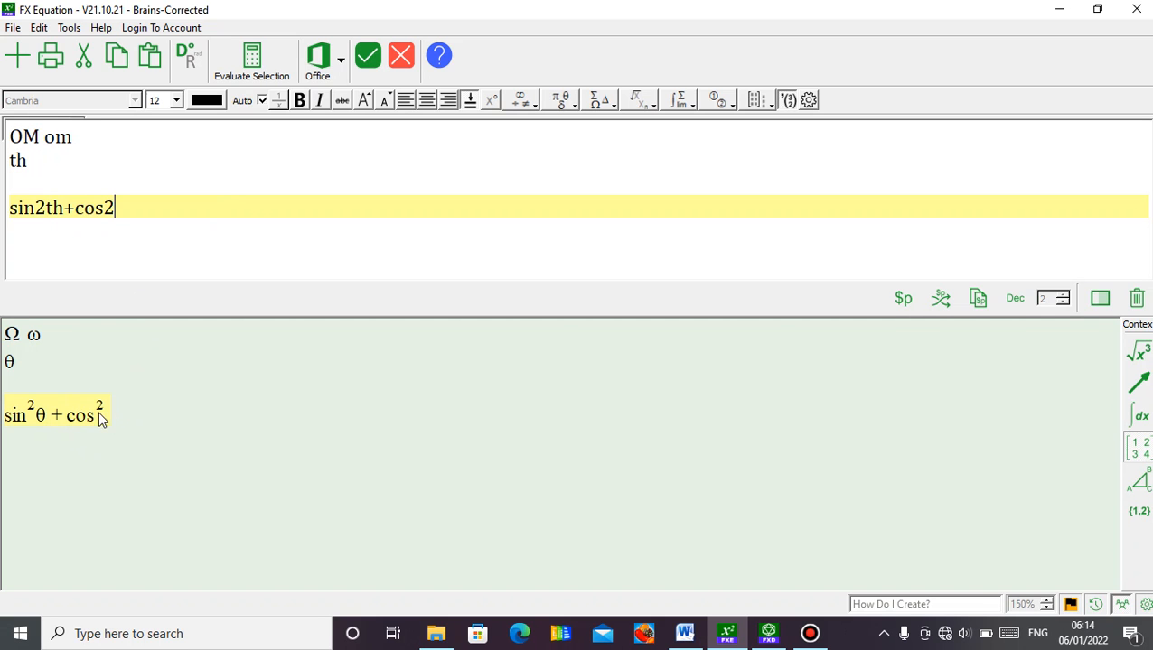
text(th=1)
Delete the OM om and th entries above the sin2th+cos2th=1 identity.
click(55, 157)
key(BackSpace)
key(BackSpace)
key(BackSpace)
key(BackSpace)
key(BackSpace)
key(BackSpace)
key(BackSpace)
key(BackSpace)
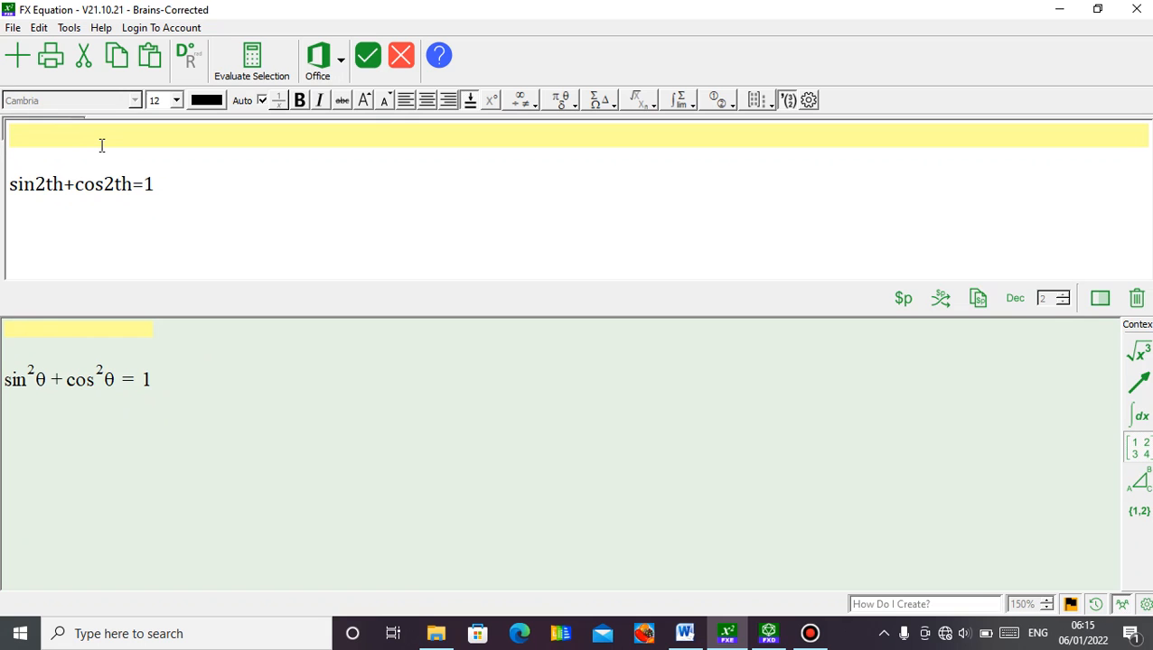
Enter sin 2th on the first line, with a space before the 2 so it is not a superscript.
text(si)
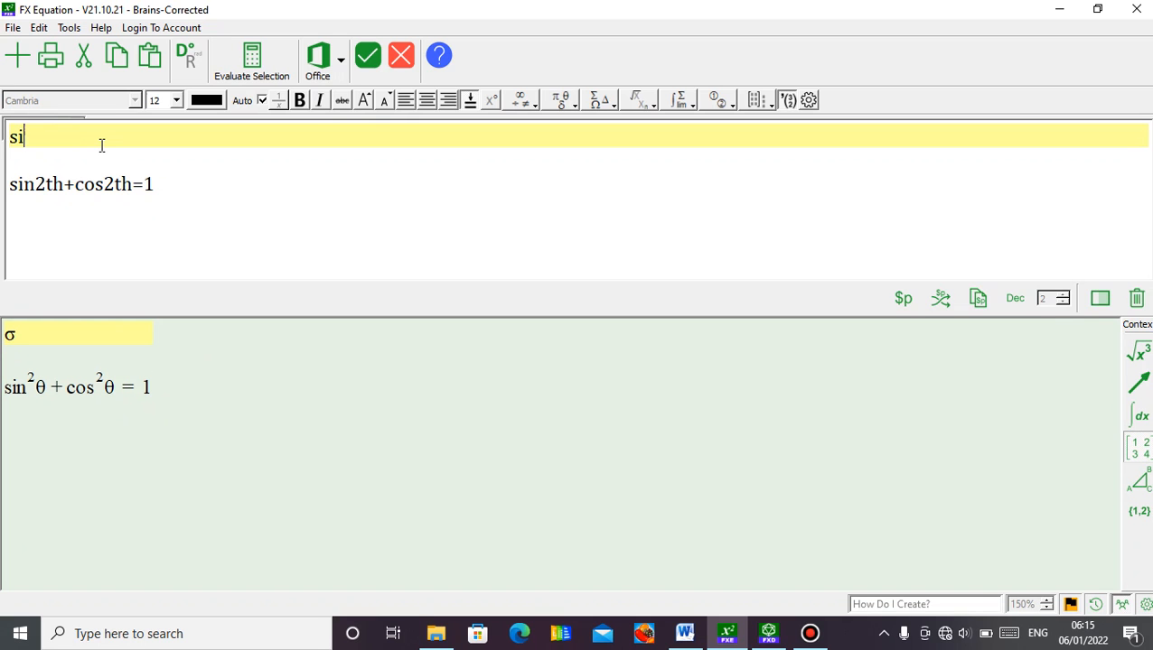
text(n2th)
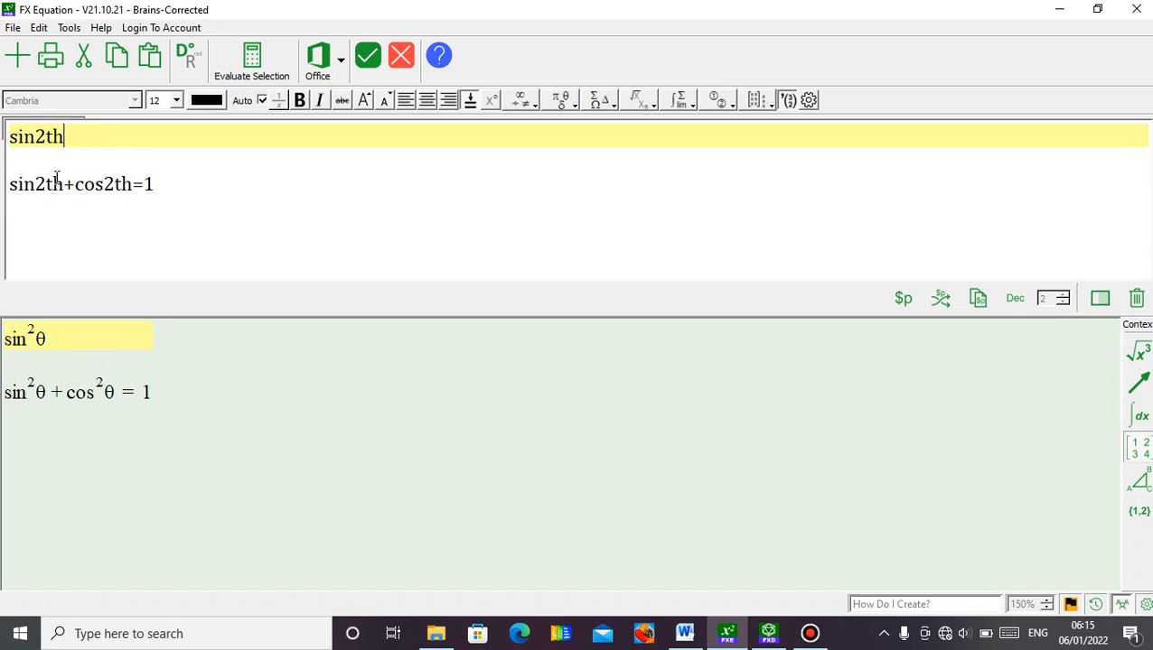
click(43, 137)
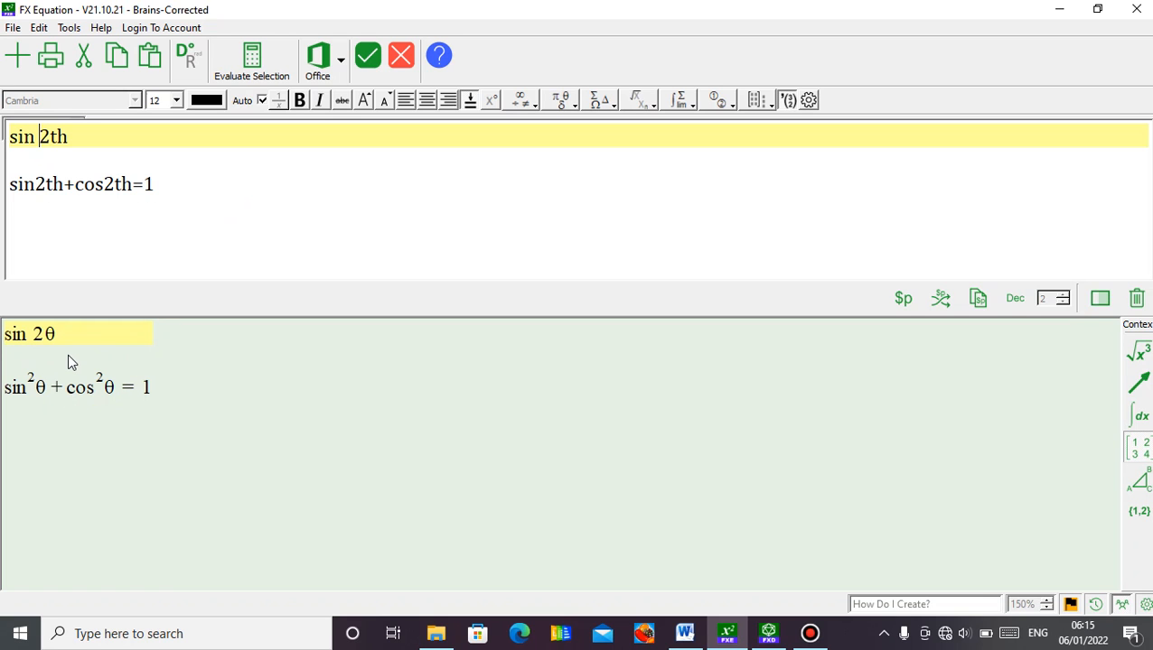
key(BackSpace)
On the blank second line, try si for lowercase sigma and replace it with SI for uppercase sigma.
click(139, 156)
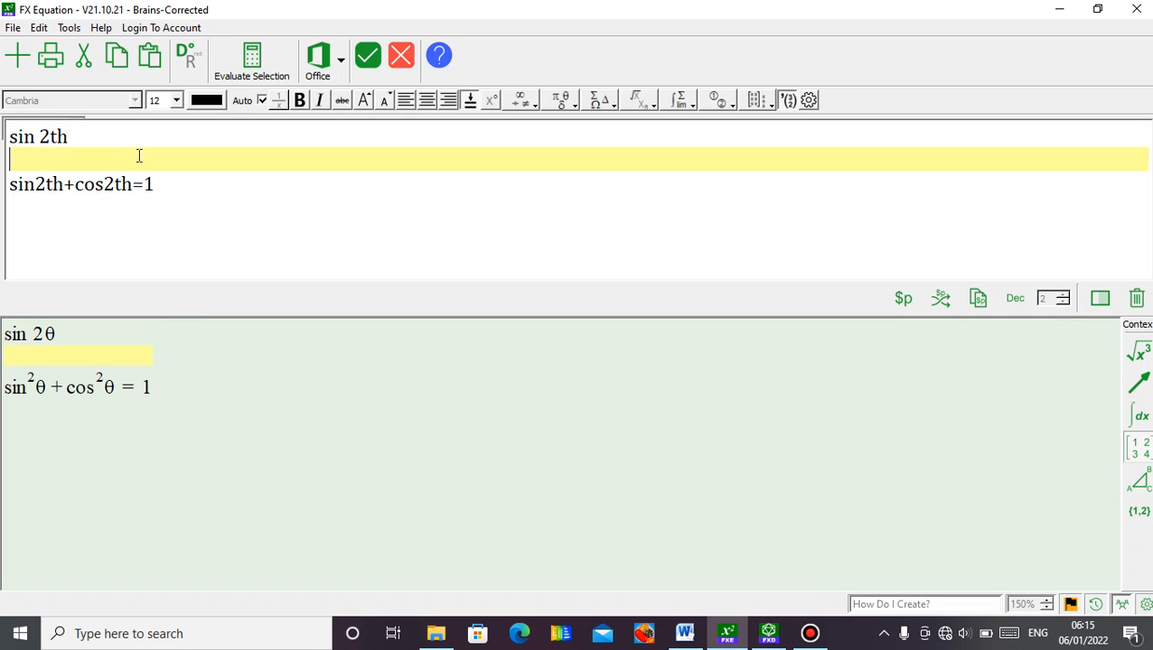
text(si)
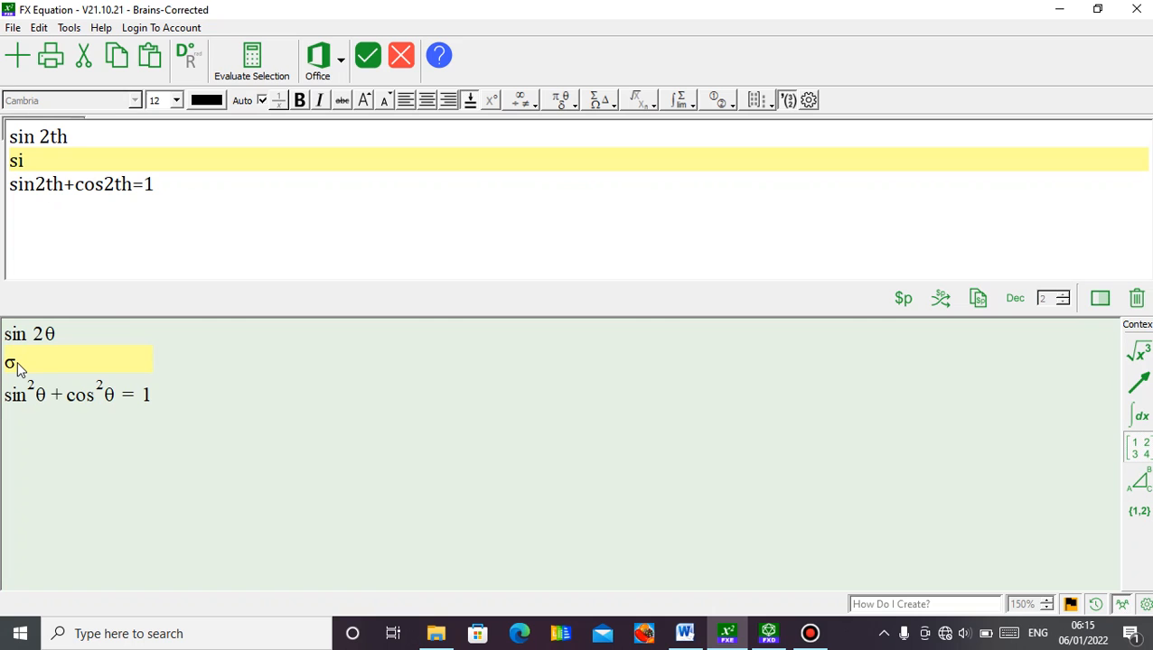
key(BackSpace)
key(BackSpace)
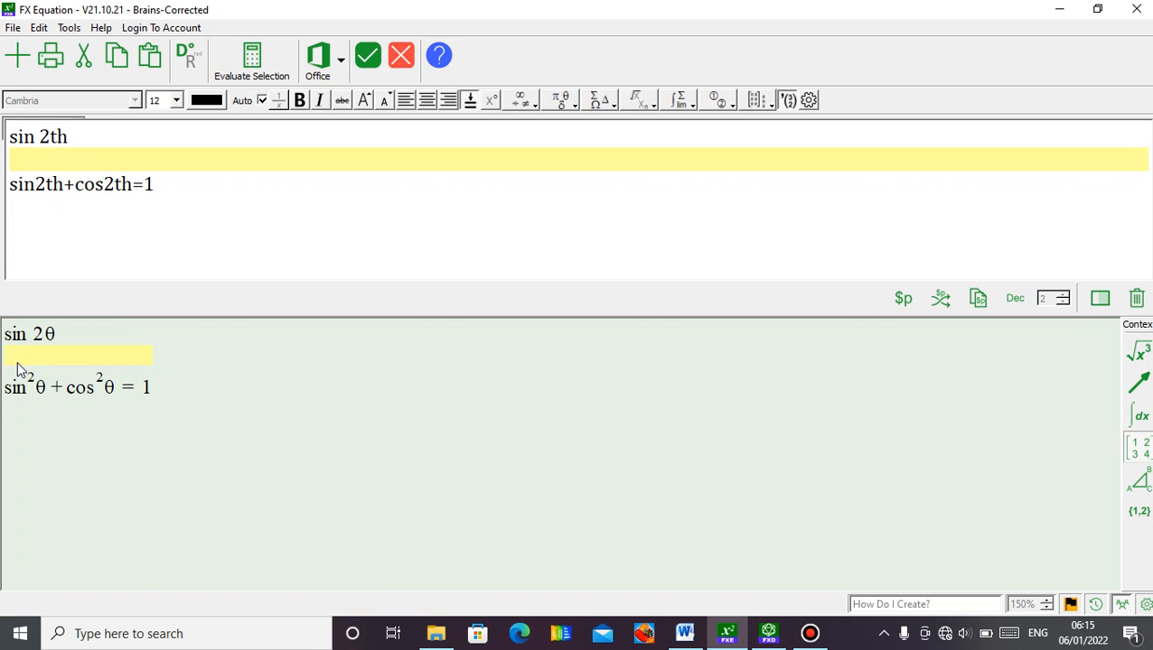
text(SI)
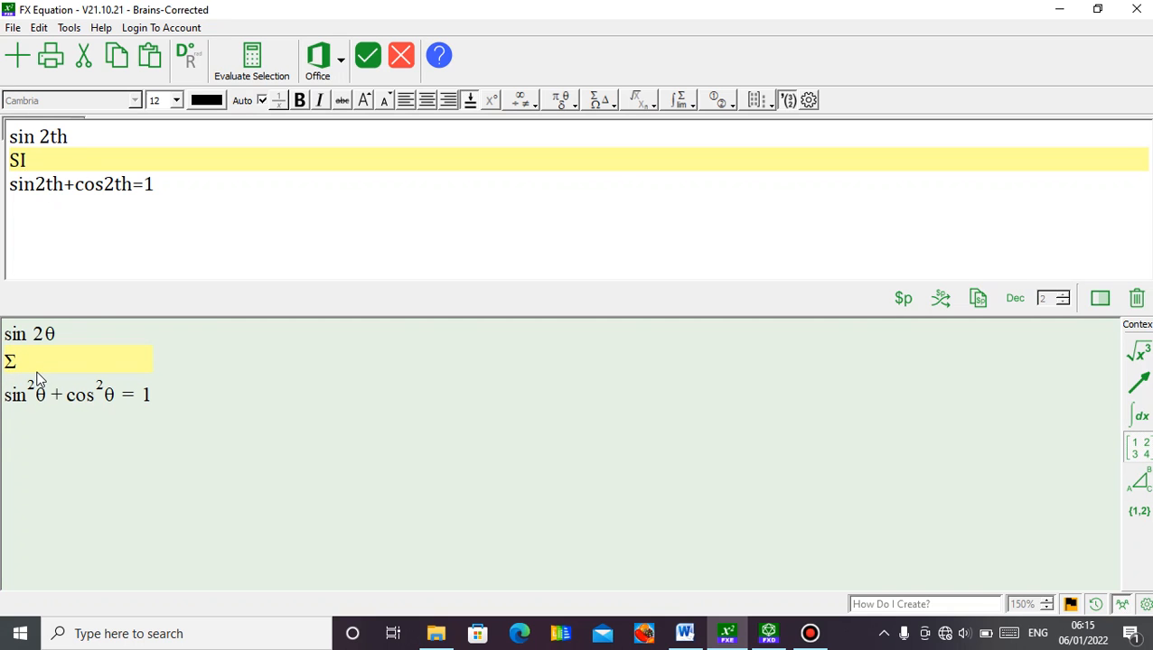
Expand the uppercase sigma line into the formula mean =SIfx.
text(FX)
key(BackSpace)
key(BackSpace)
key(Left)
key(Left)
text(mean)
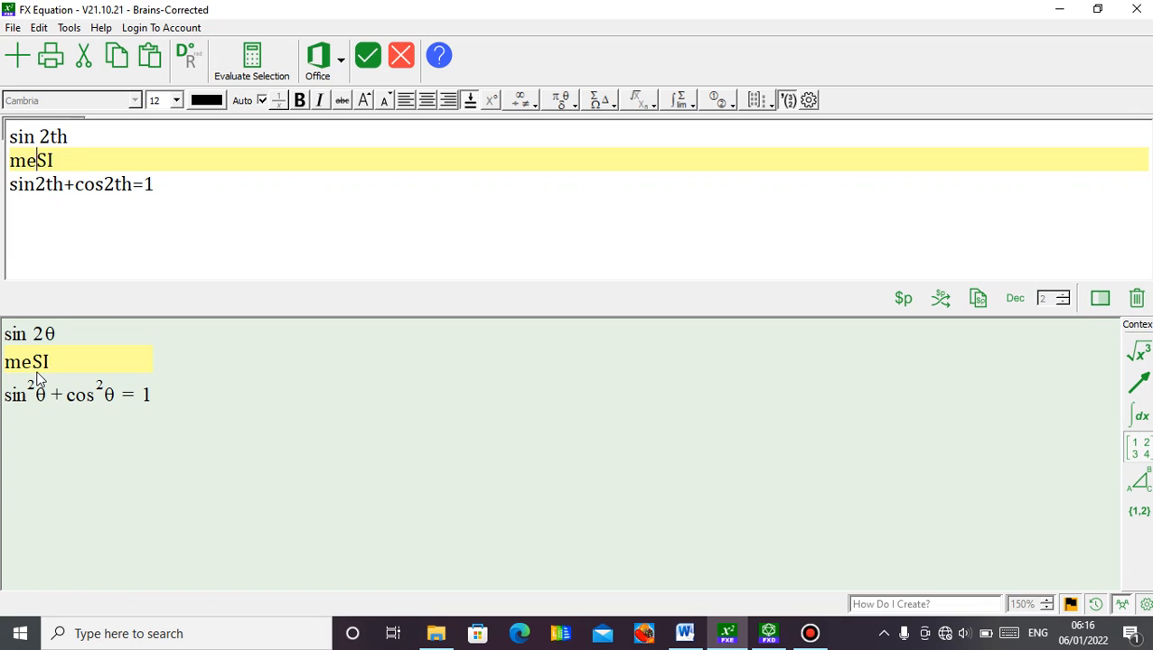
text(=)
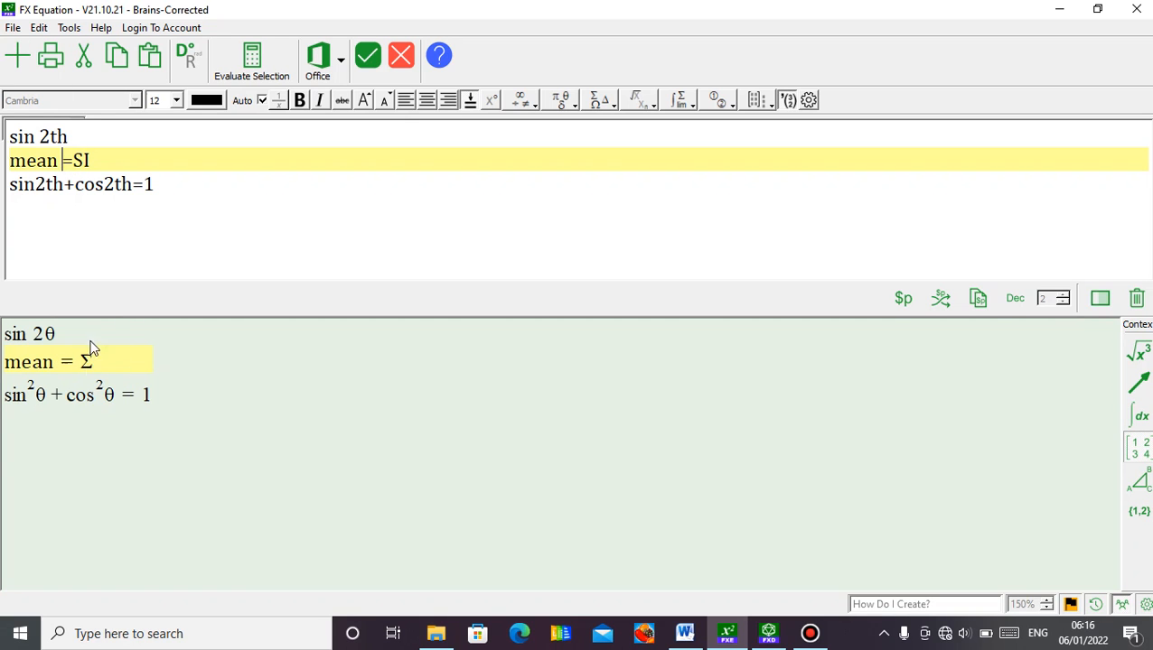
key(BackSpace)
click(106, 159)
text(fx)
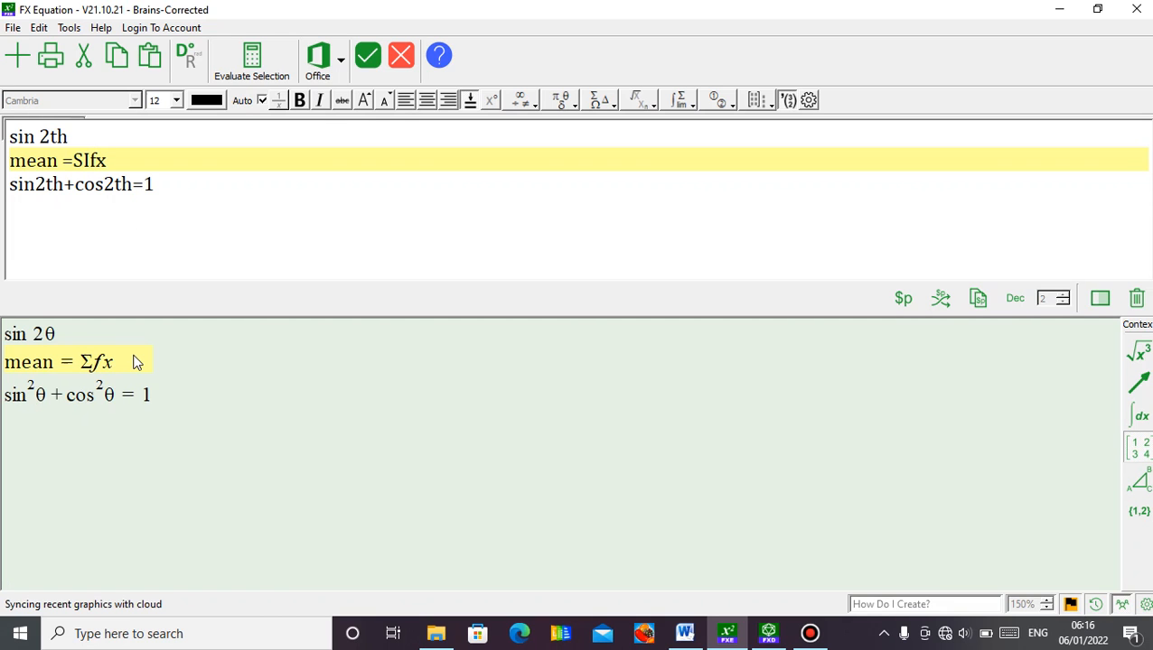
Enclose SIfx in parentheses in the mean formula and add a division sign after it to form a fraction.
key(Left)
key(Left)
key(Left)
key(Left)
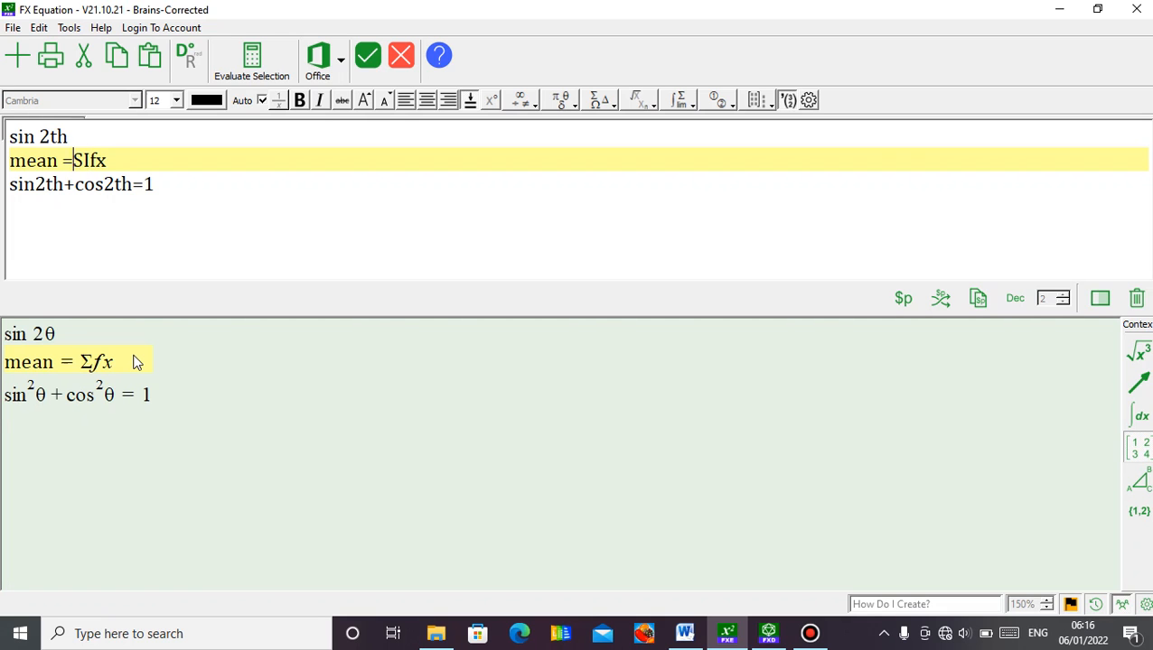
text(()
key(Right)
key(Right)
key(Right)
key(Right)
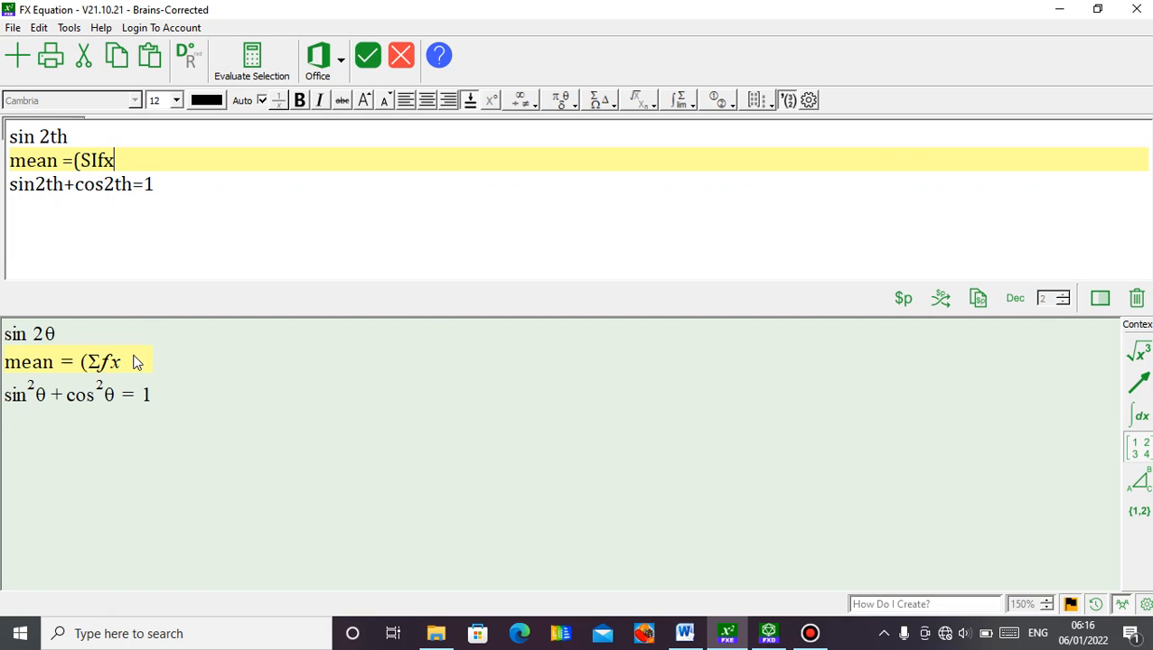
text()/)
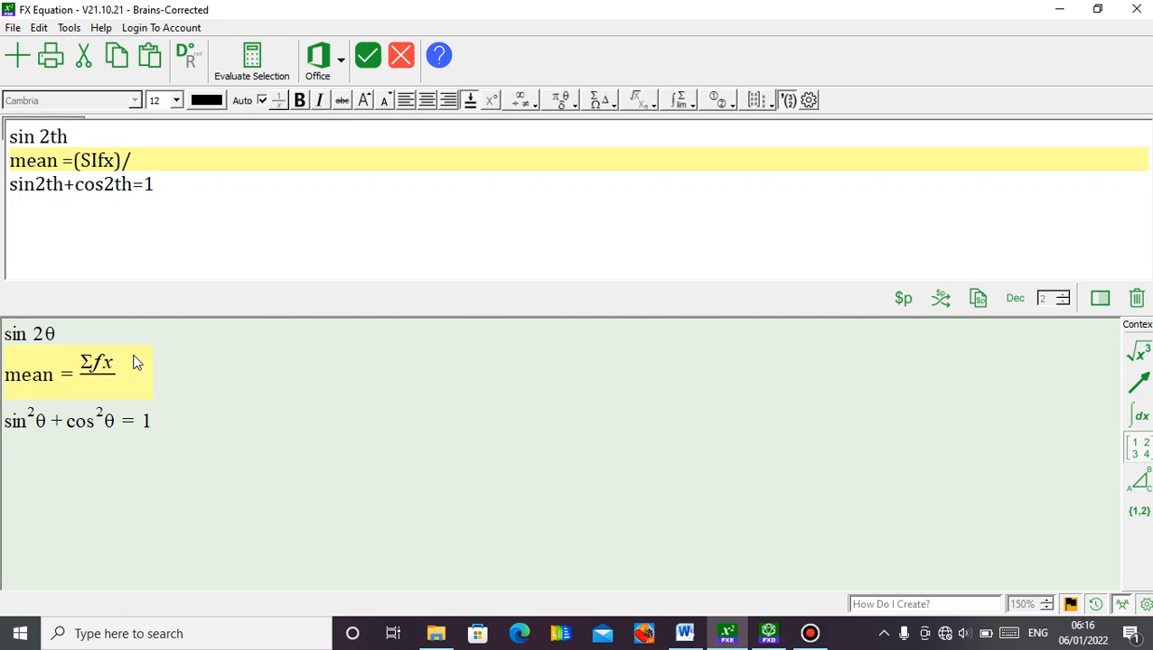
Enter SIf as the denominator of the mean formula.
text(SIF)
key(BackSpace)
text(F)
key(BackSpace)
text(f)
click(56, 375)
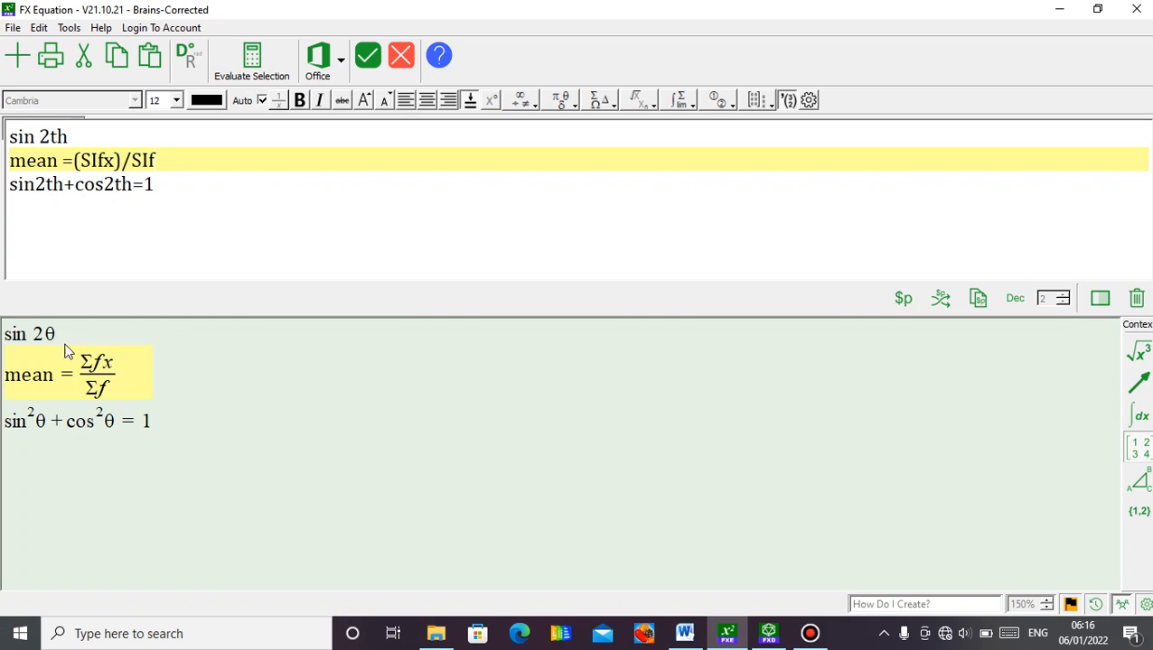
Replace the word mean at the start of the formula with x_ to make an x-bar.
click(60, 159)
key(BackSpace)
key(BackSpace)
key(BackSpace)
key(BackSpace)
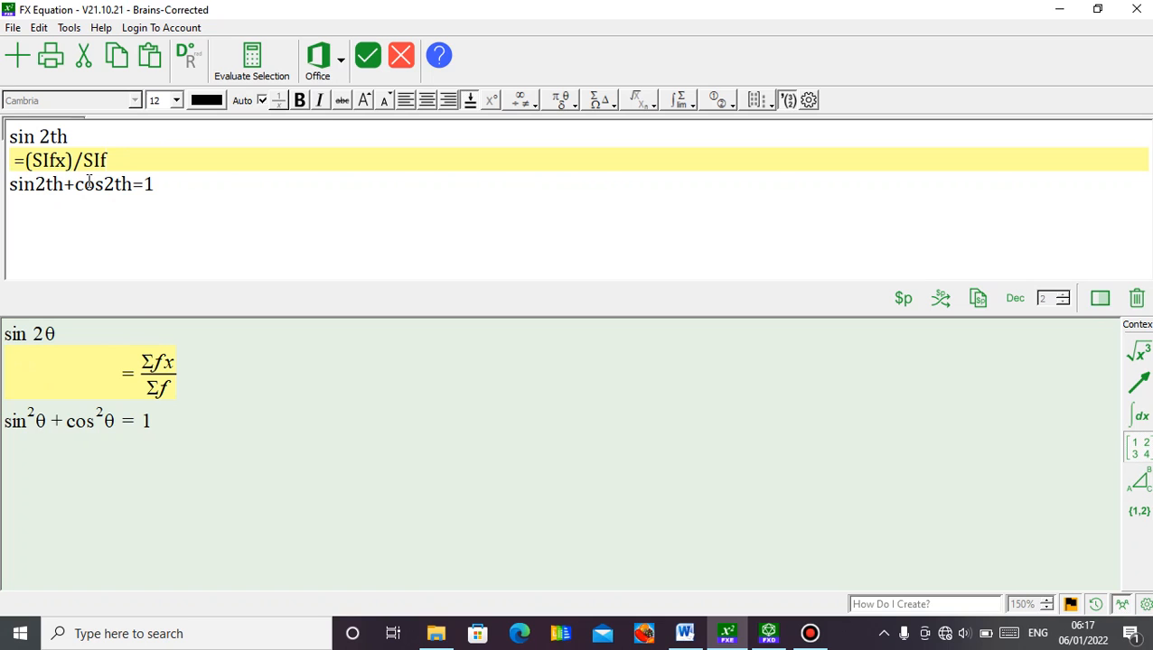
text(x )
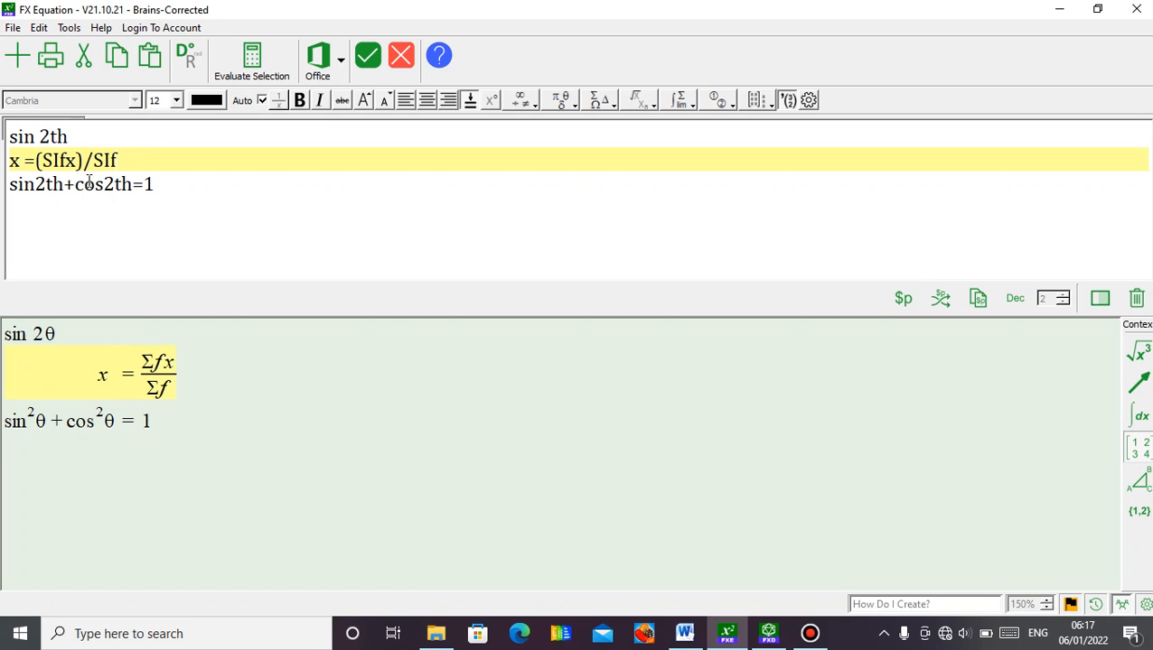
text(_)
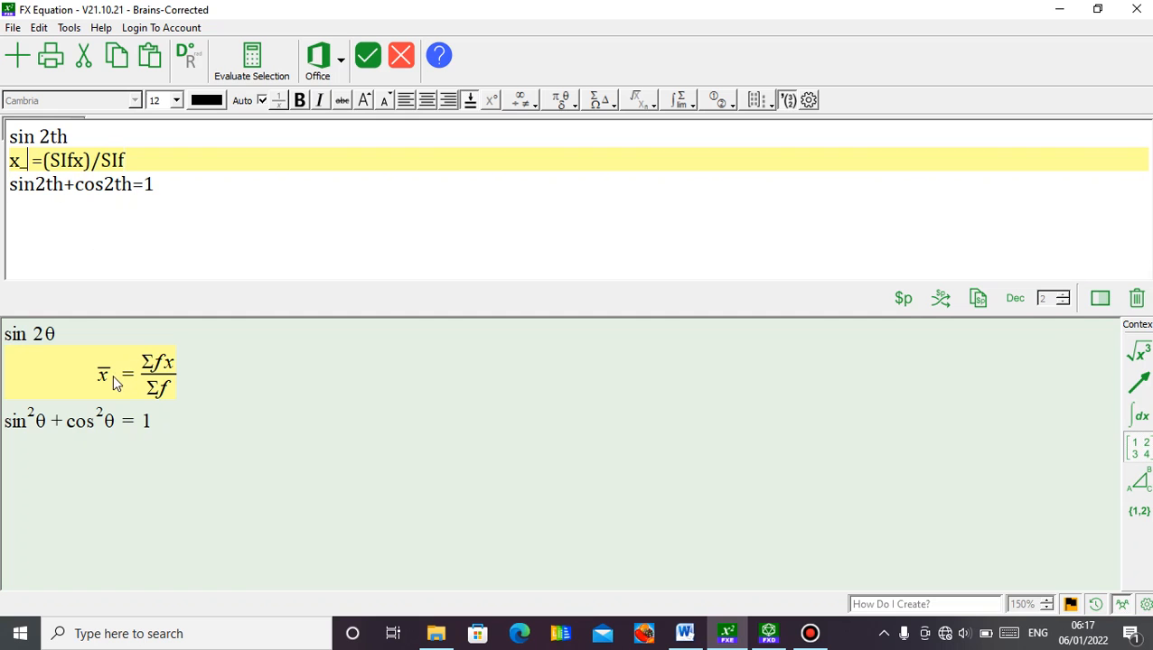
Insert the finished sin 2th, x-bar and identity equations into the Word document below the alpha-beta equation.
click(187, 179)
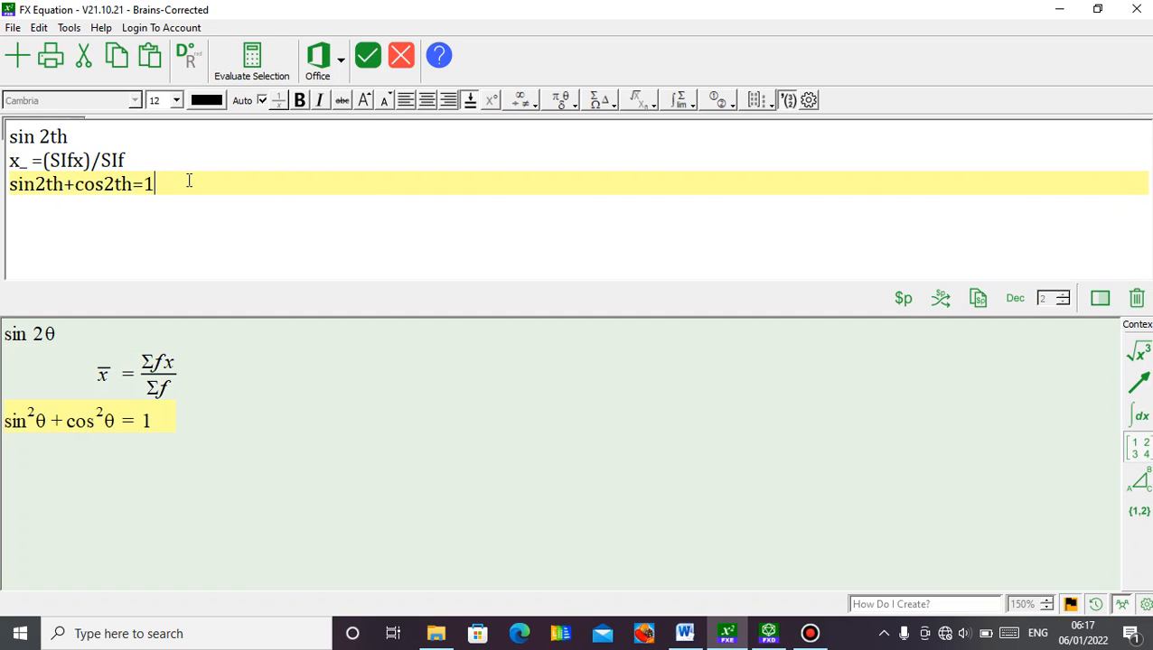
click(320, 62)
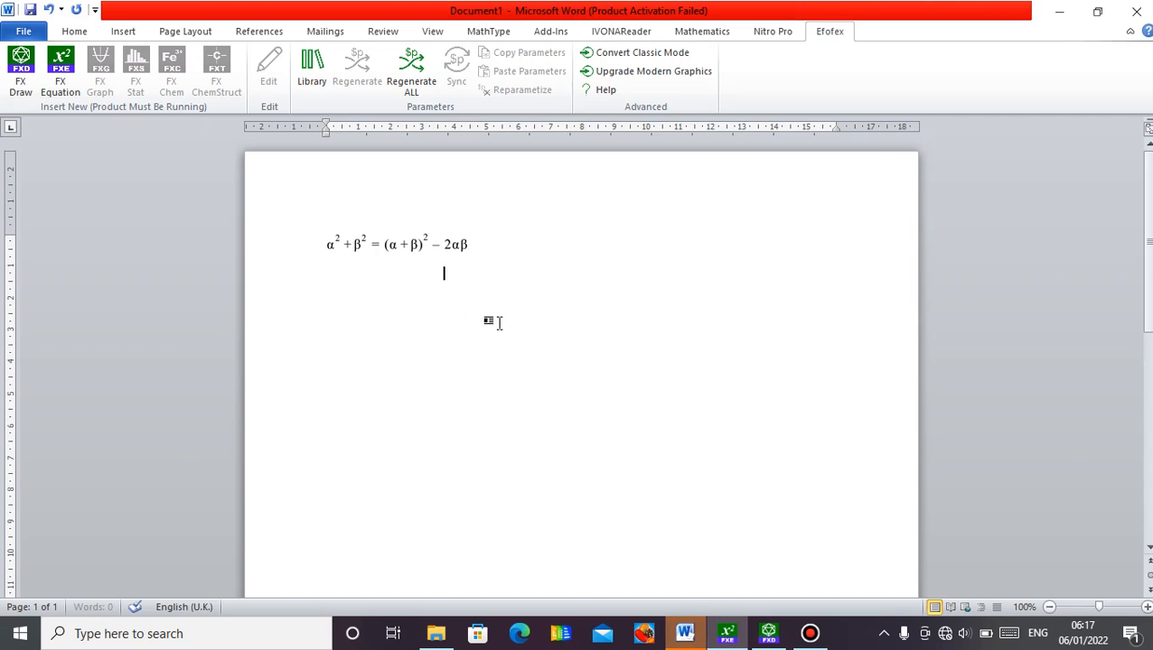
click(442, 318)
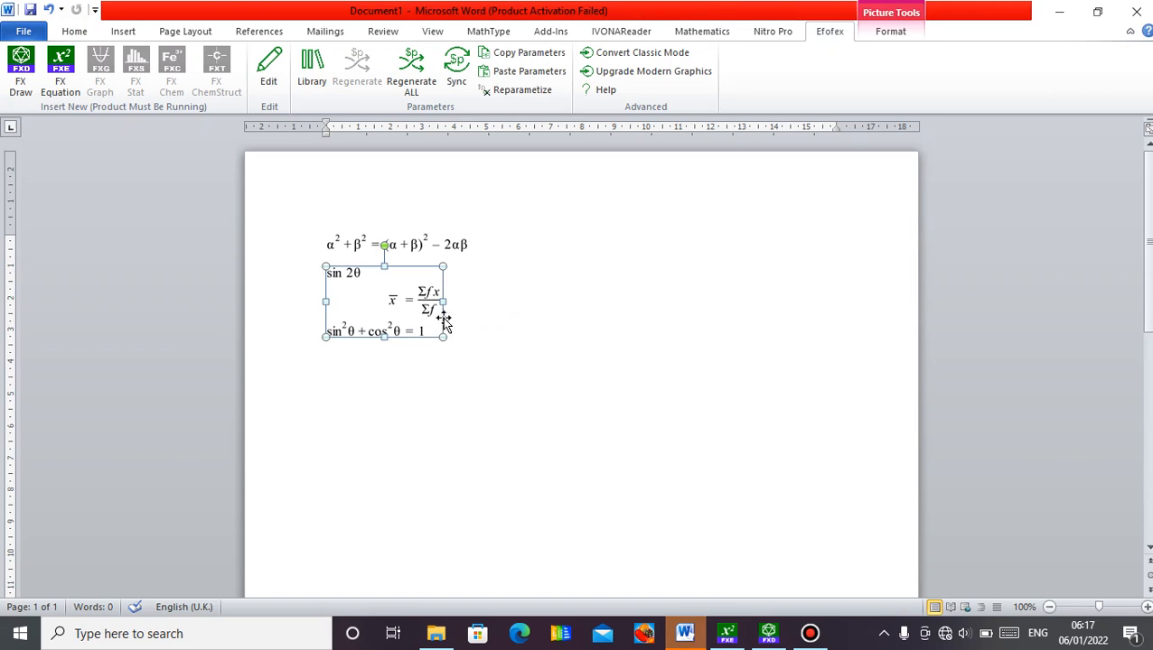
click(501, 330)
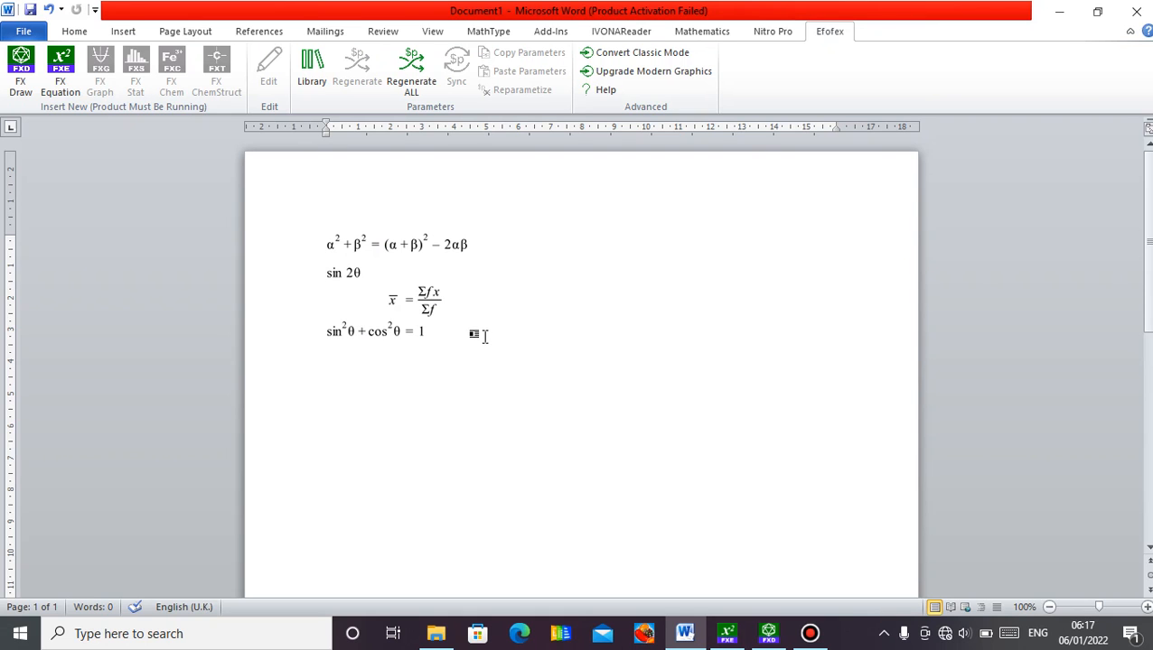
Below the inserted equations, start a new FX Equation and enter the summation sigma(x=1,3)x2-5.
key(Return)
key(Return)
click(59, 67)
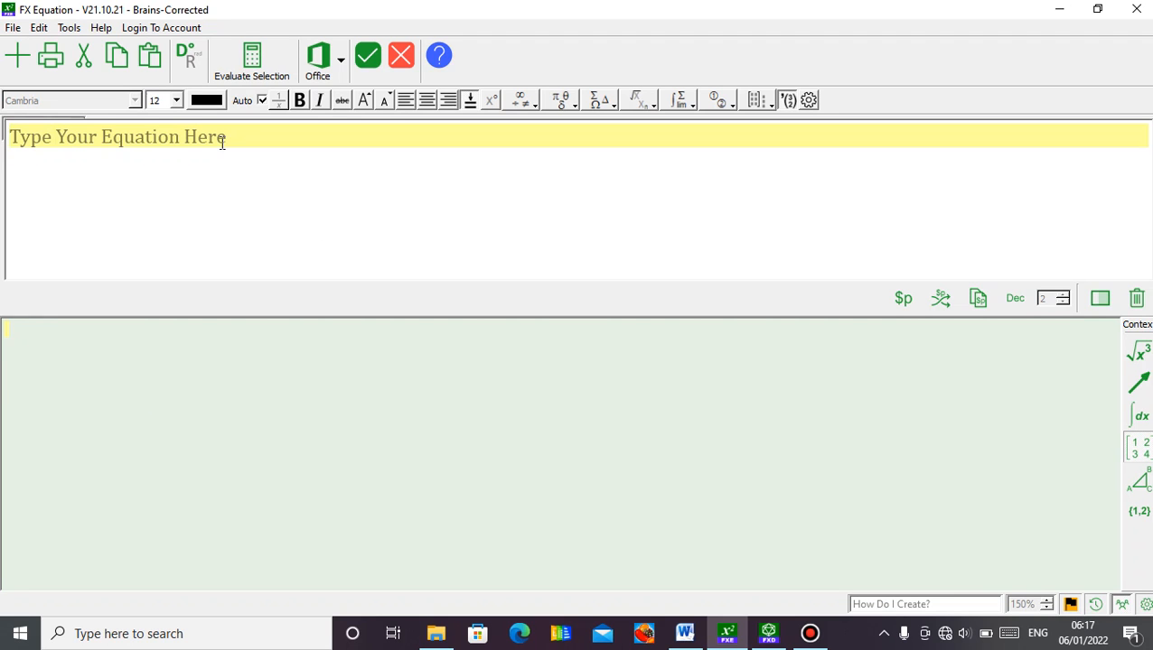
text(sig)
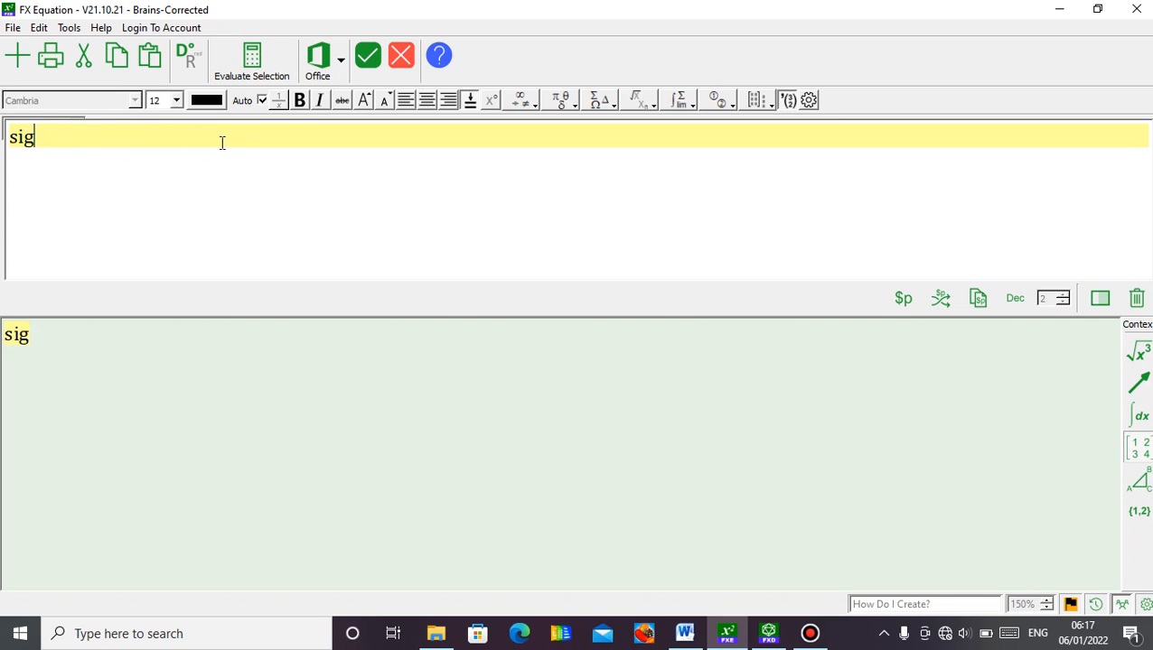
text(ma()
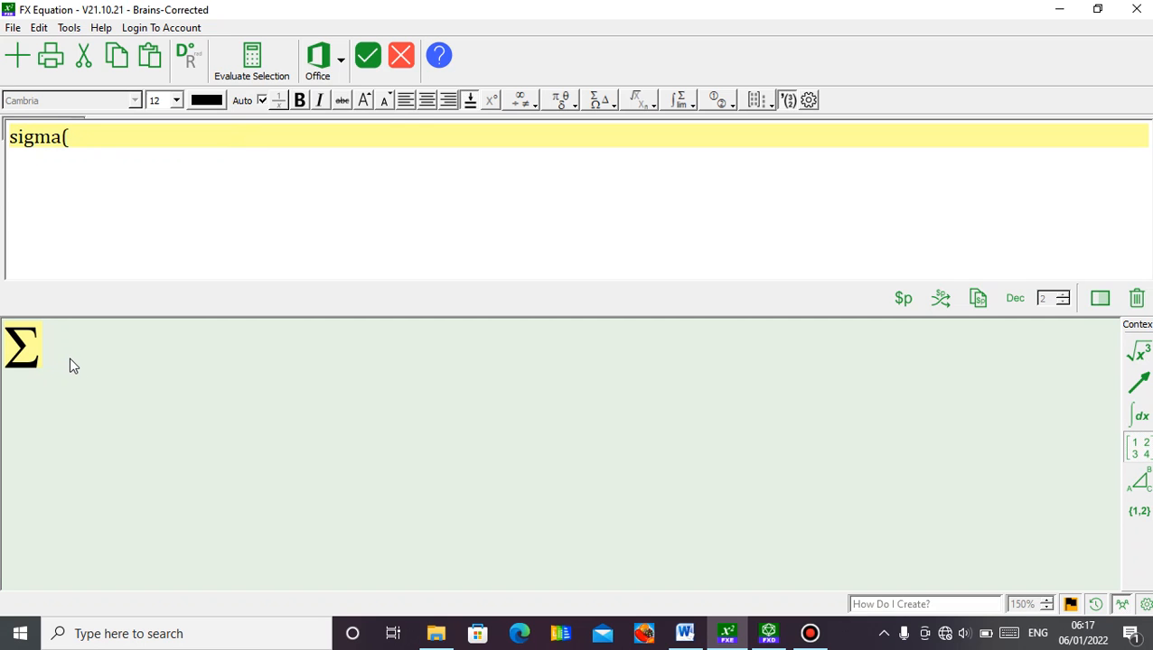
key(BackSpace)
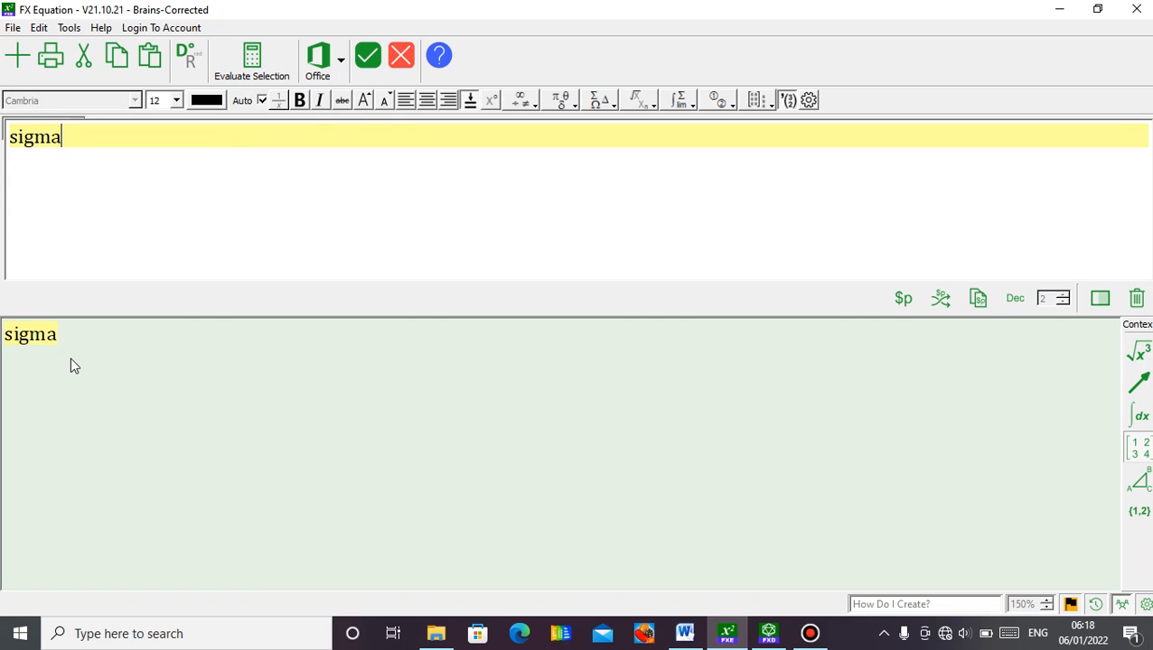
text(()
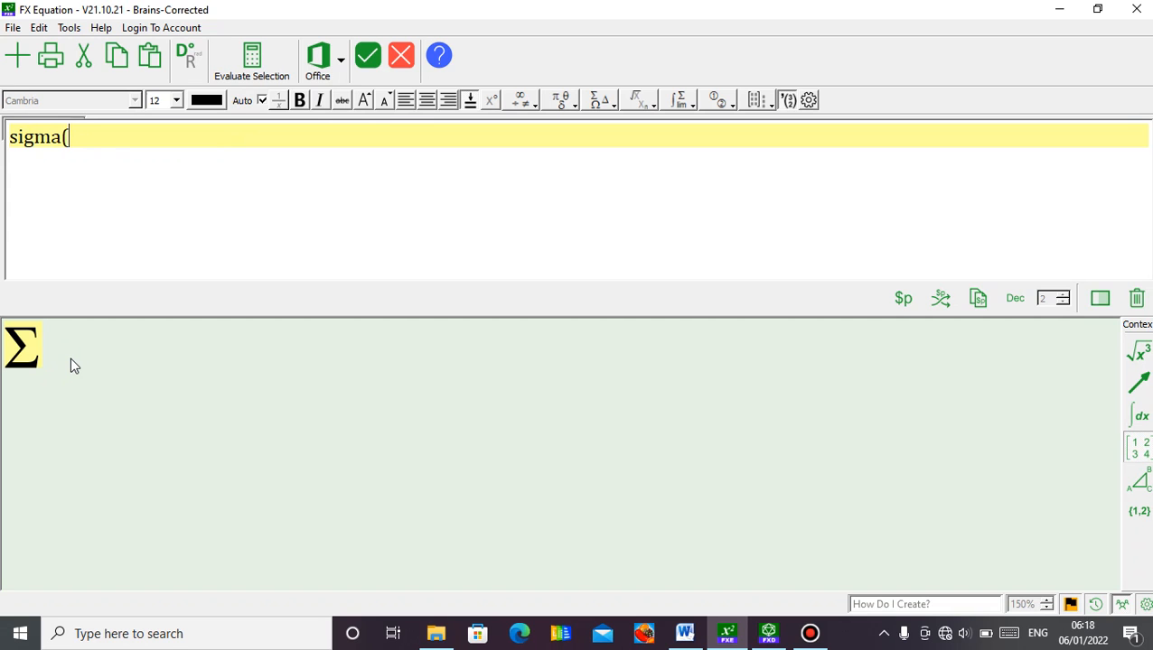
text(x=1,)
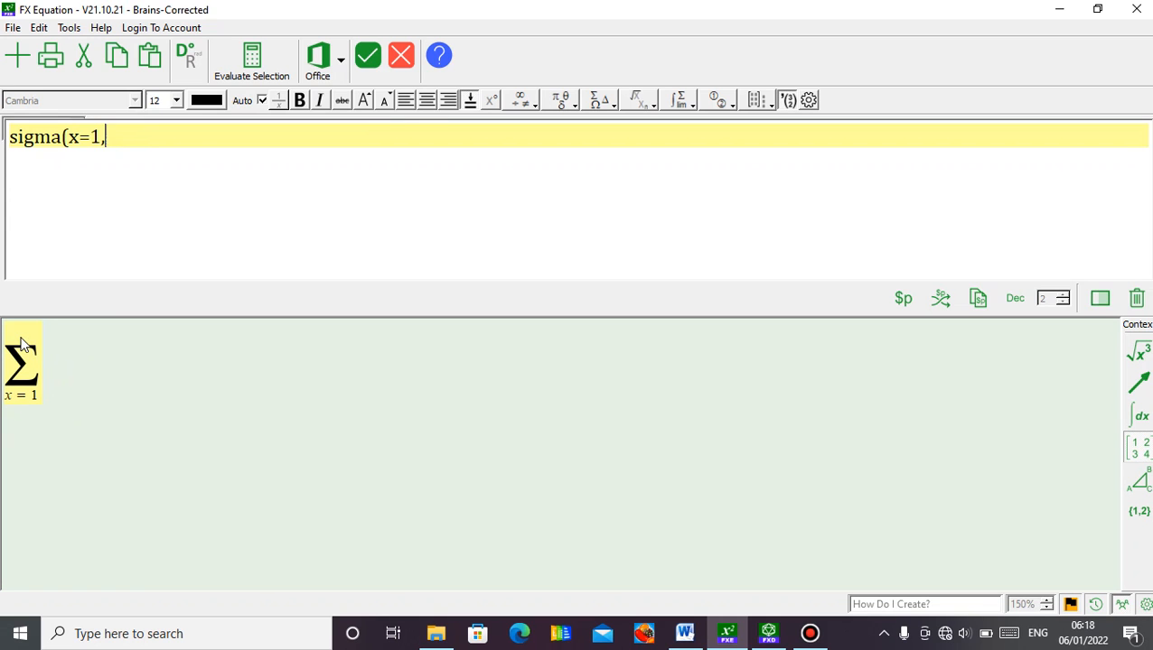
text(3))
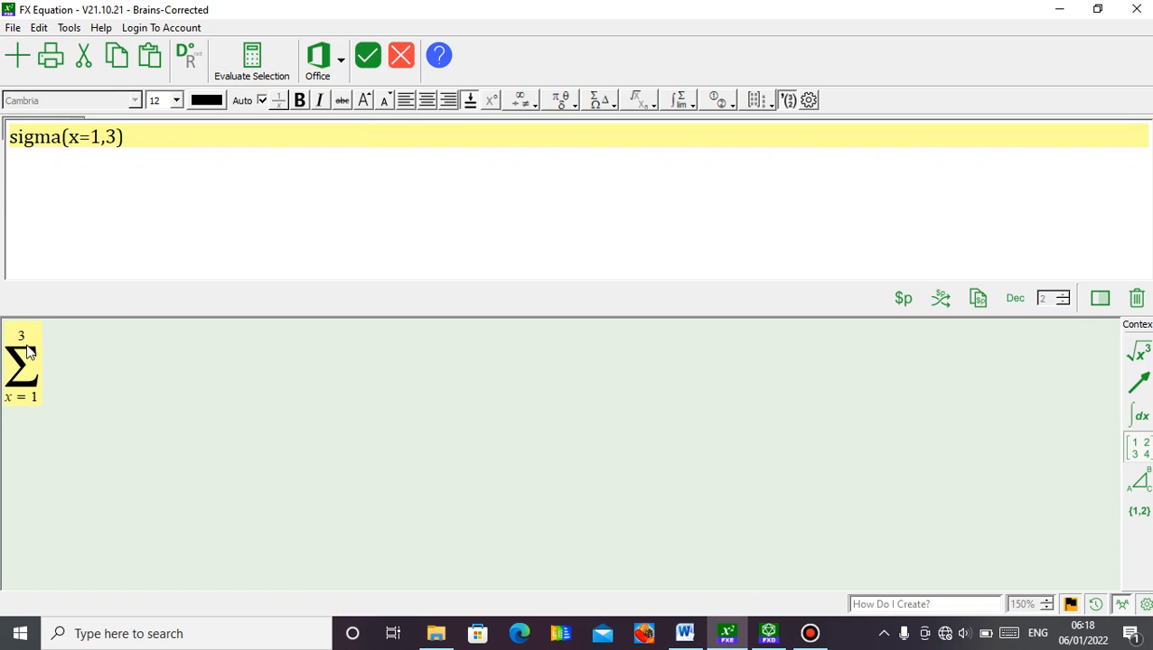
text(x2-5)
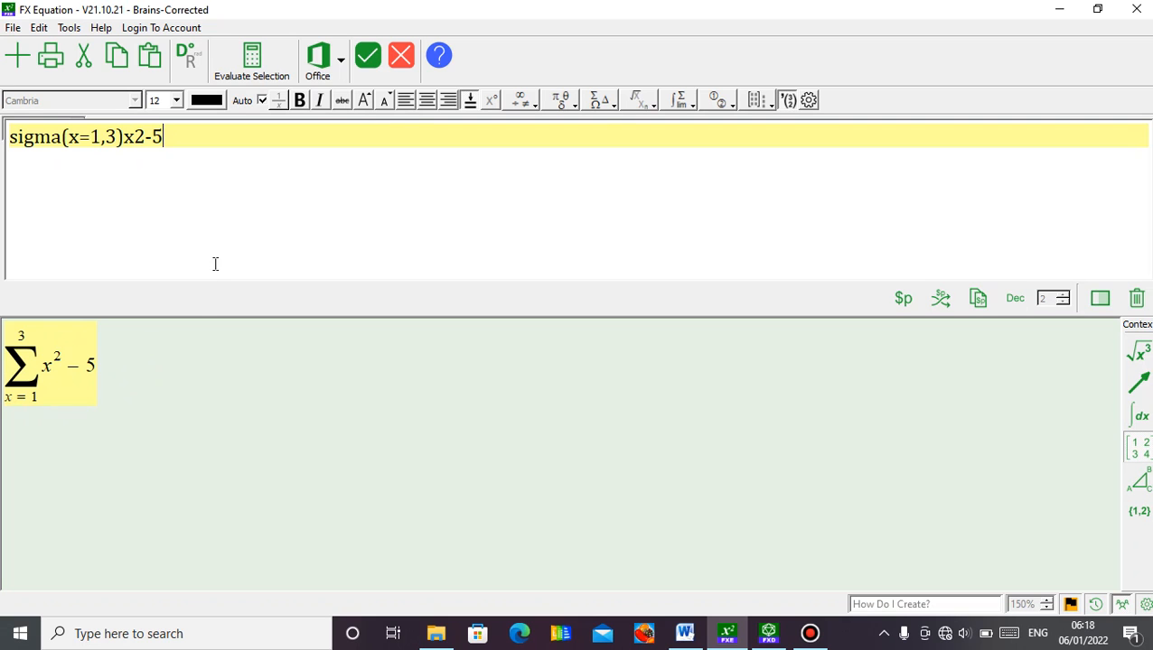
Leave a blank line below the summation and enter the definite integral int(1,3)x3dx.
key(Return)
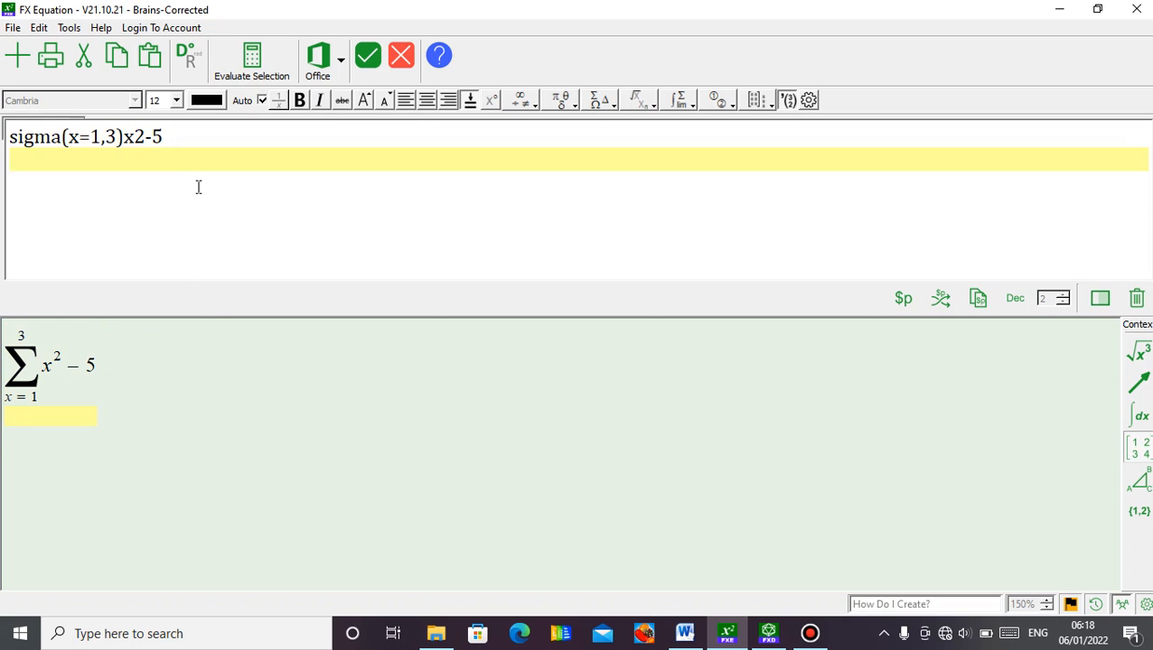
key(Return)
text(int)
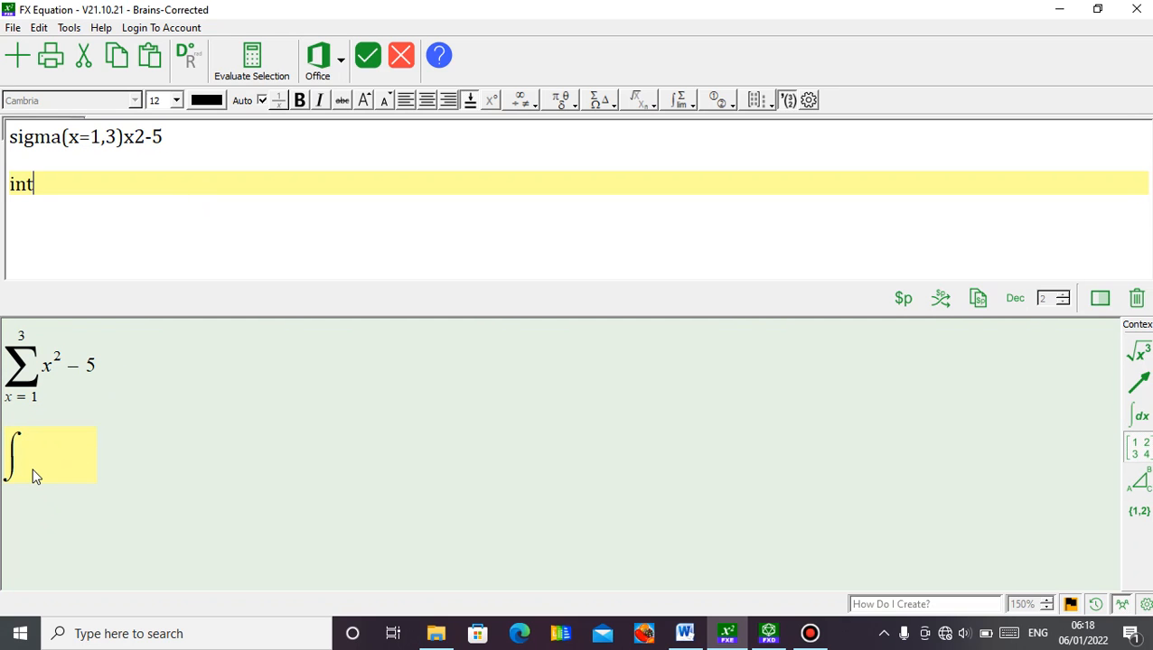
text(()
text(a)
key(BackSpace)
text(1,3)x3dx)
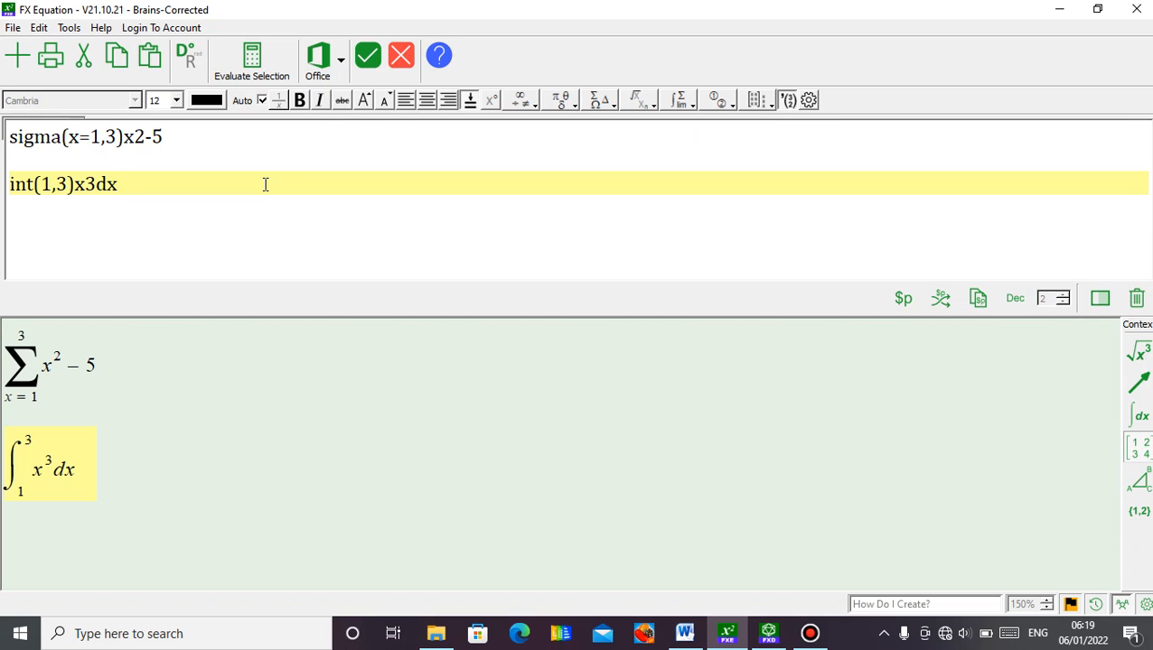
Leave a blank line below the integral and enter the limit lim(x->2)(x+3)/4.
key(Return)
key(Return)
text(lim)
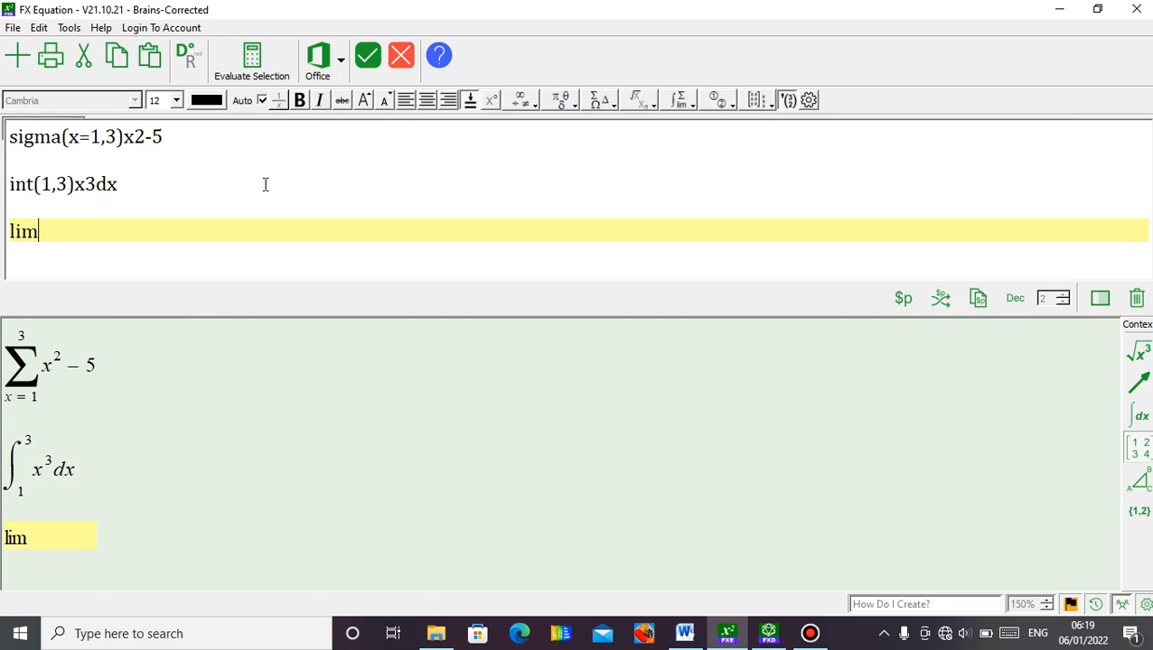
text((x)
text(->)
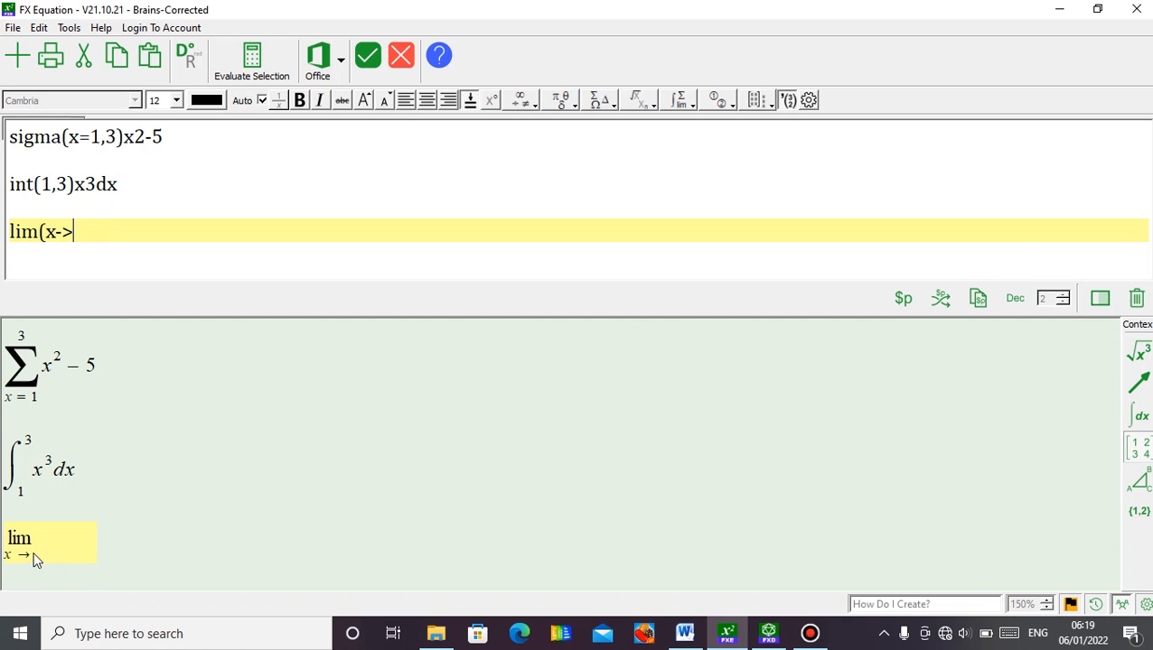
text(2)x)
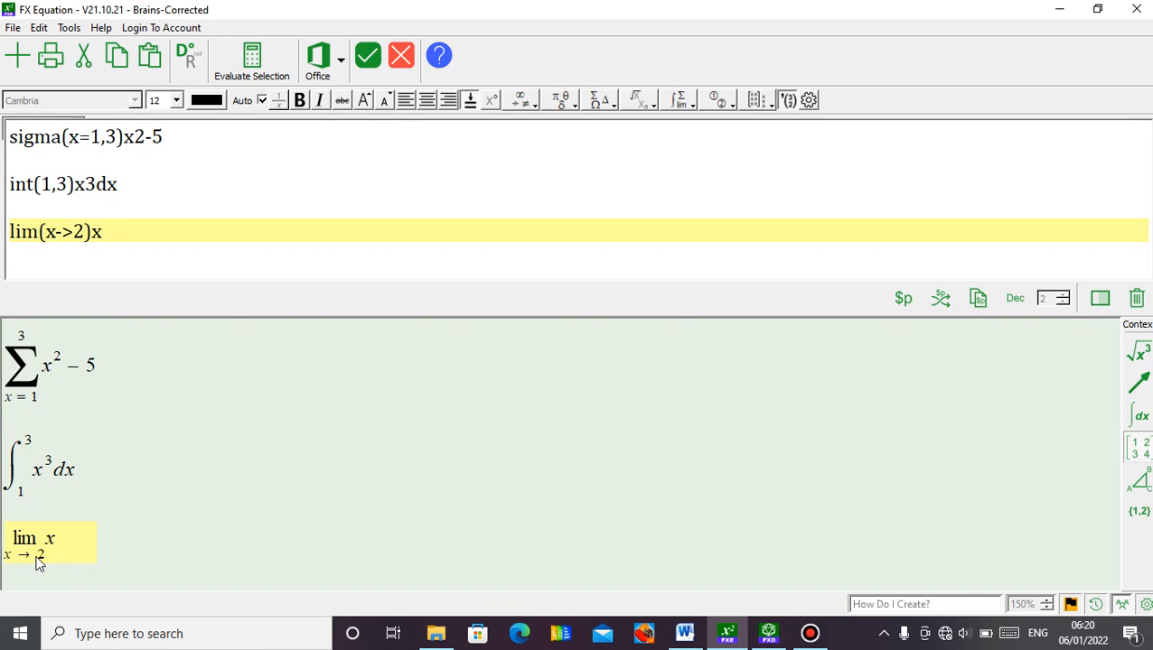
key(Left)
text((x+3))
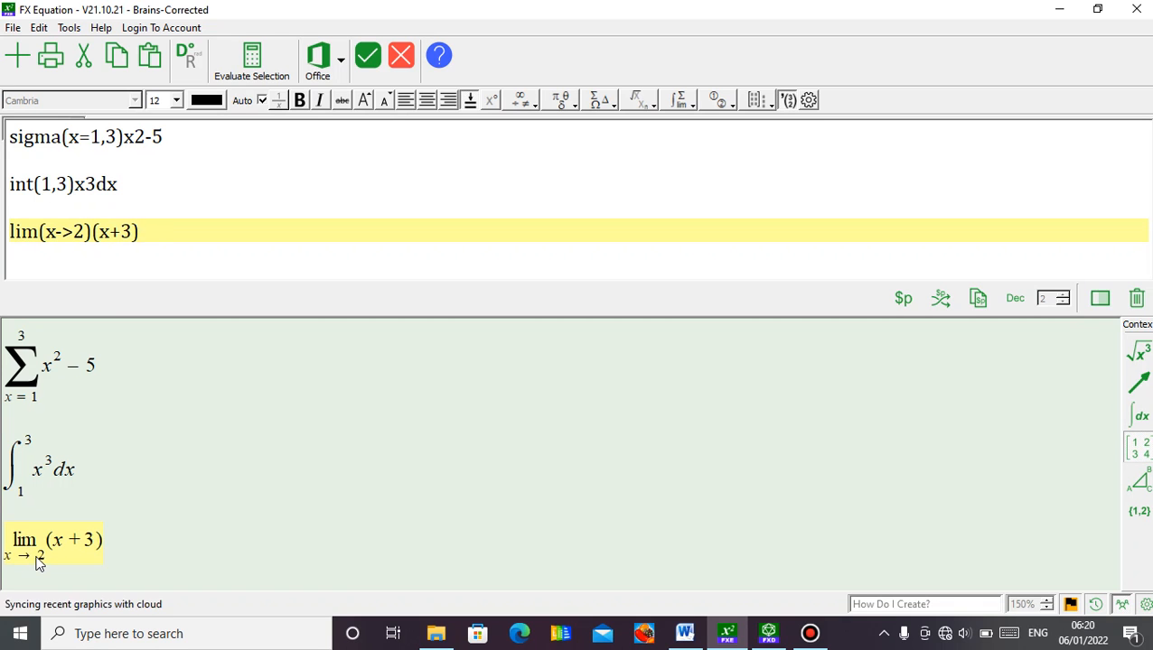
text(/)
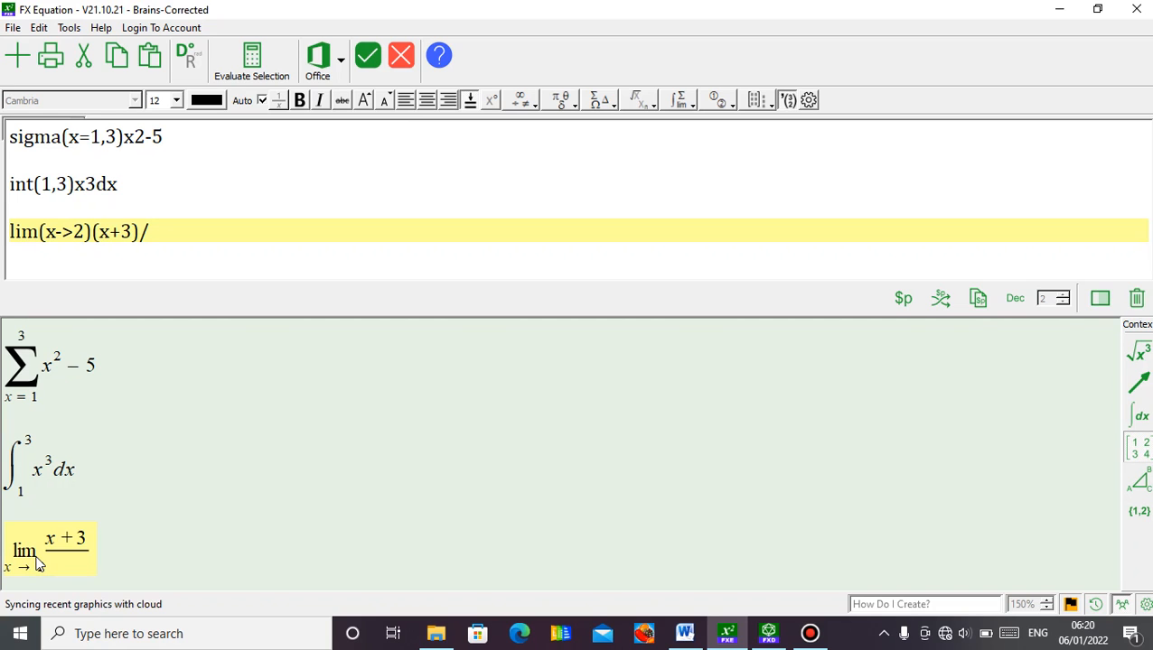
text(4)
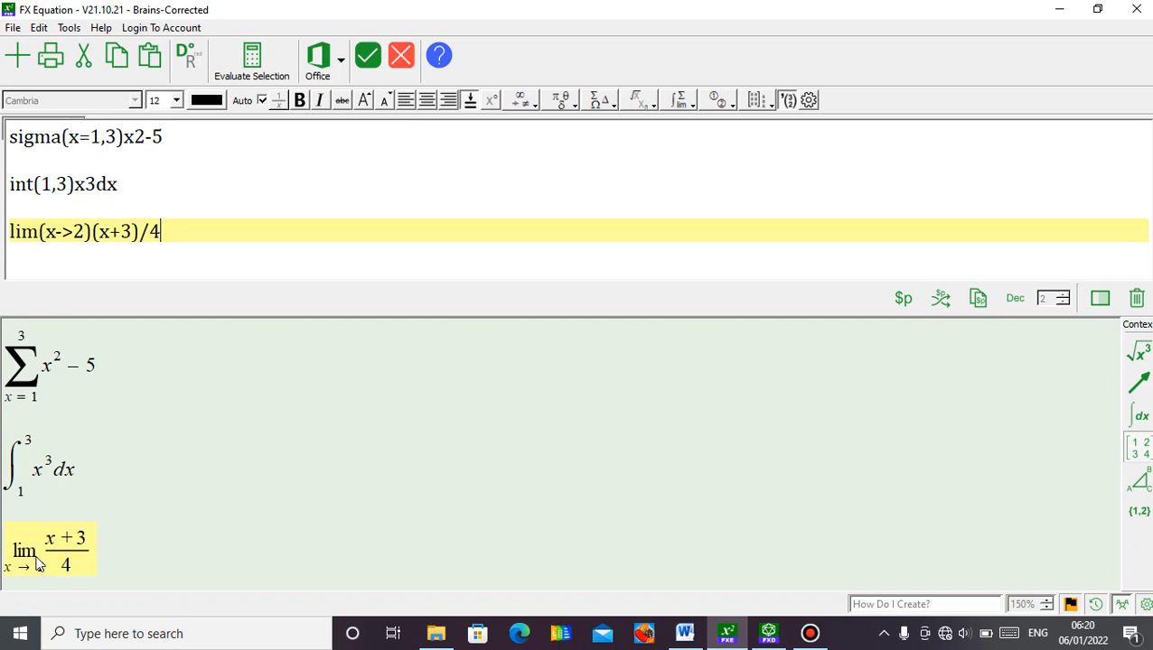
Extend the limit's denominator to (4+x) and insert the summation, integral and limit into the Word document.
text(-)
key(BackSpace)
text(+x)
click(154, 234)
text(()
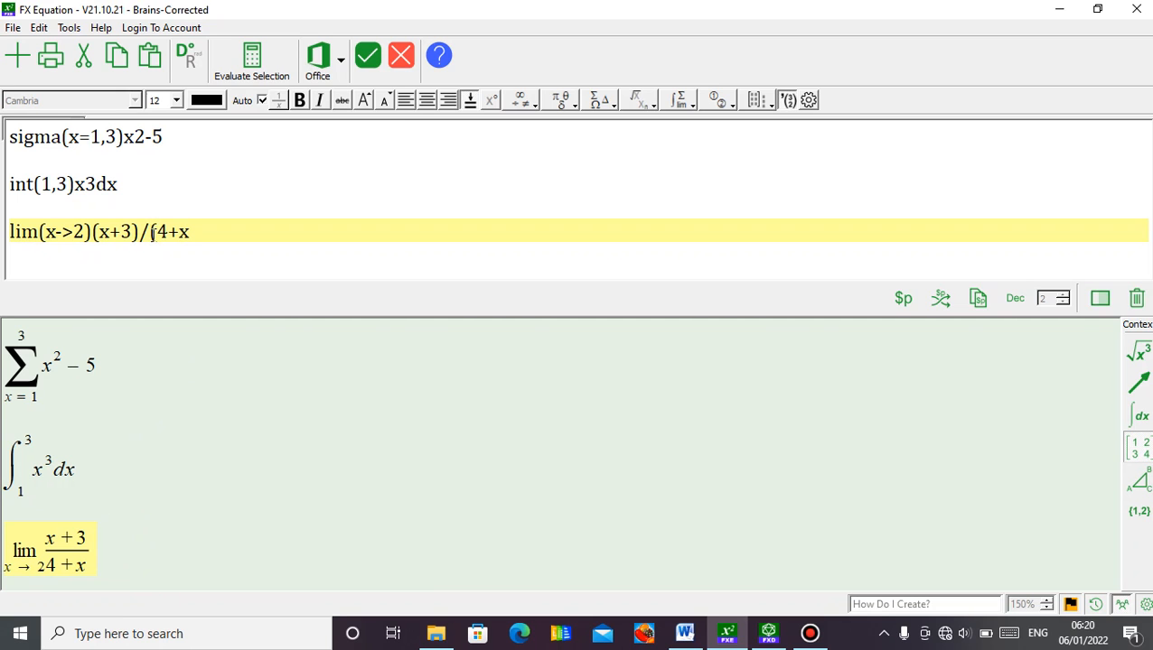
click(220, 233)
text())
click(368, 56)
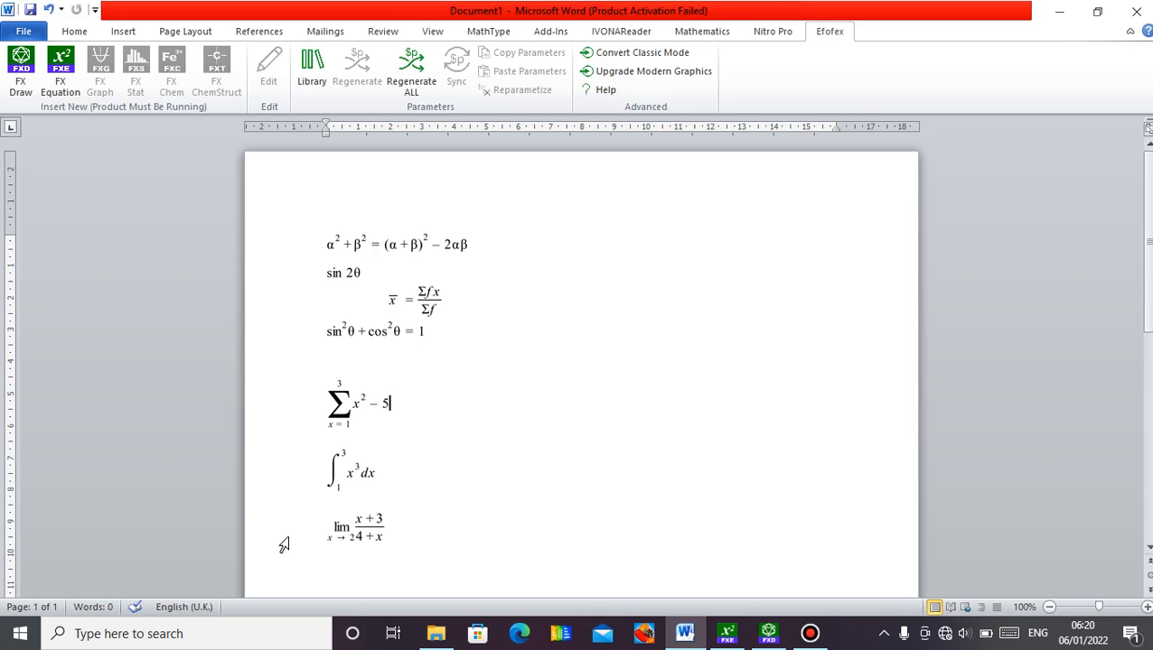
Clear all equations from the Word document and start a new FX Draw drawing with the grid hidden.
drag(282, 540, 281, 261)
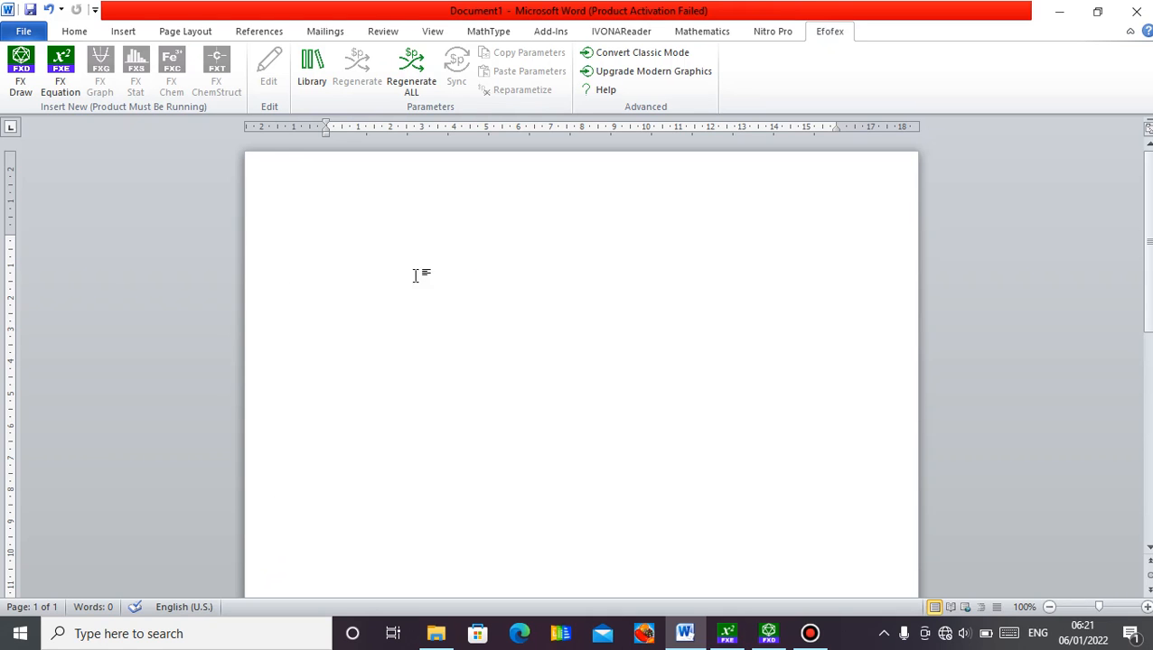
click(21, 90)
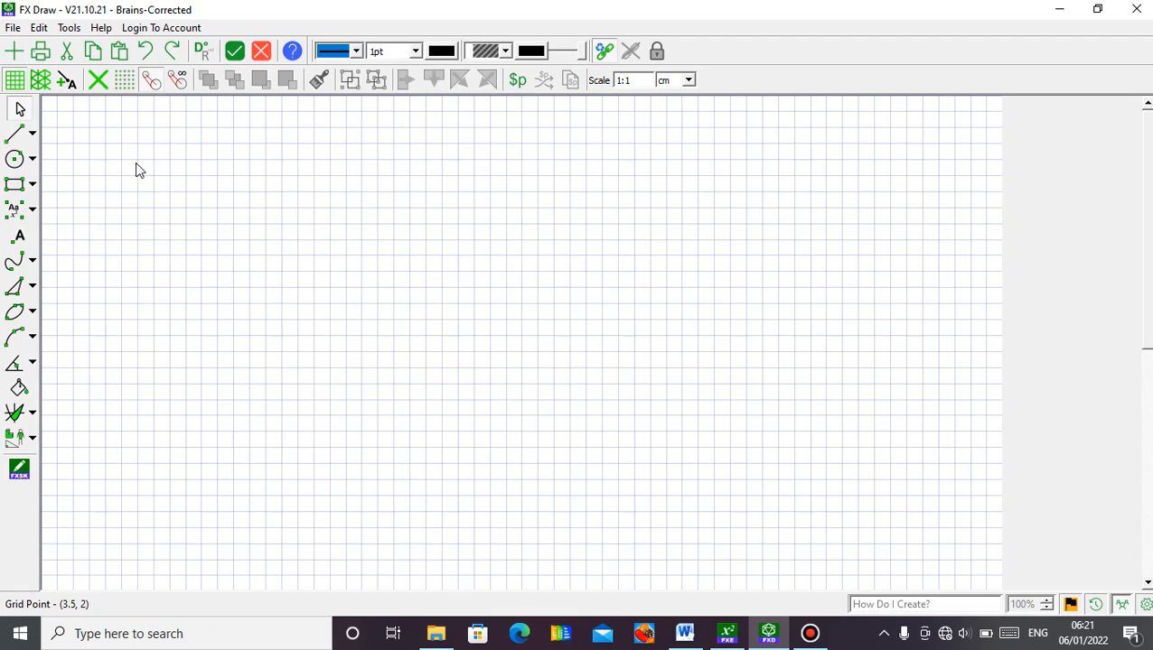
click(14, 81)
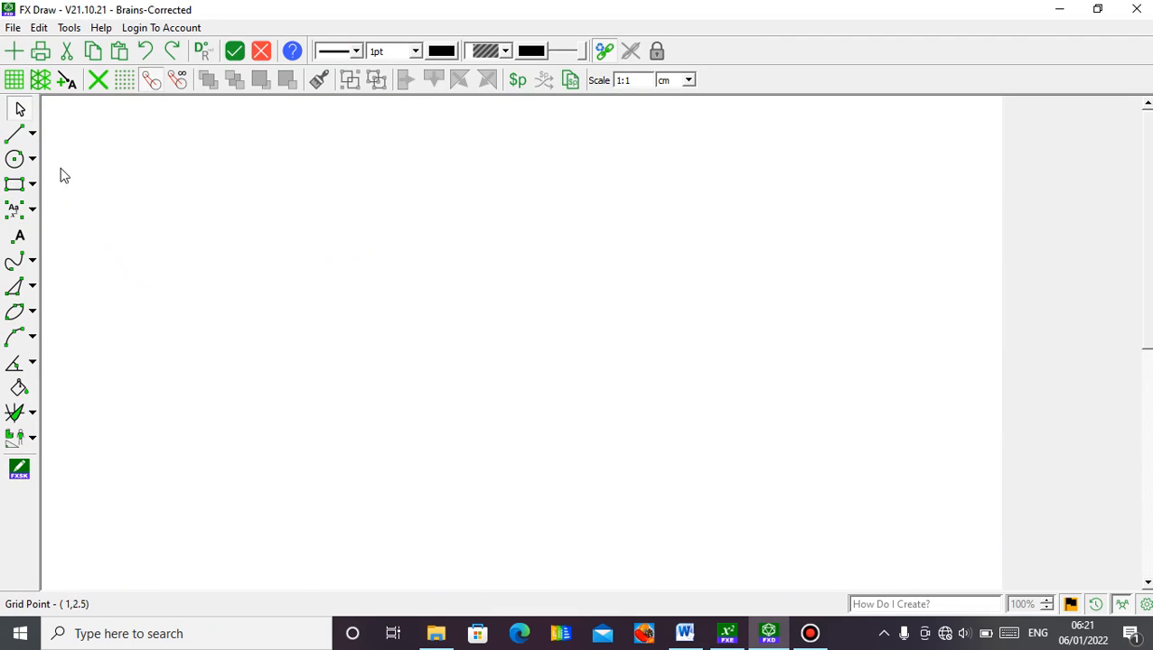
click(37, 164)
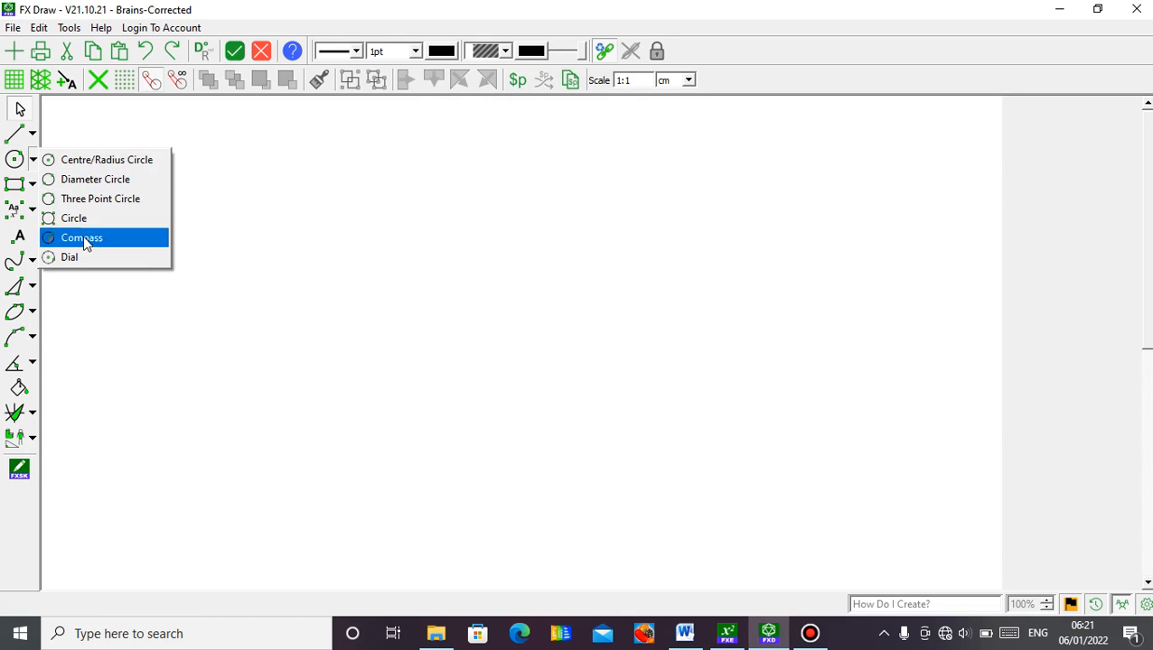
click(32, 134)
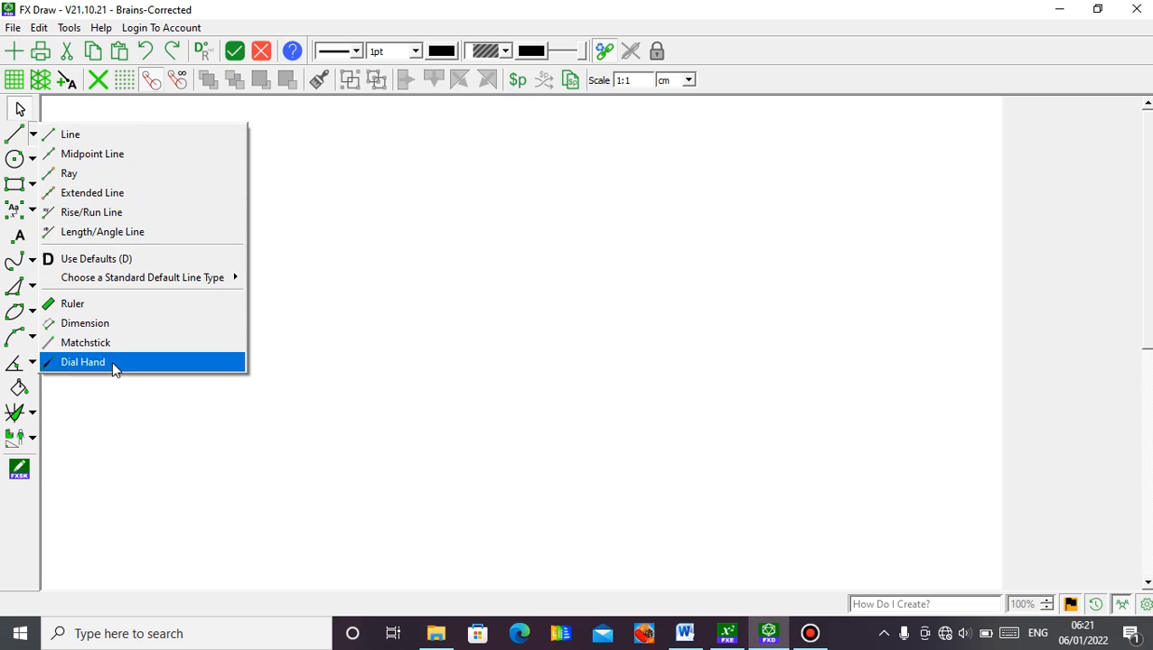
click(36, 140)
click(34, 187)
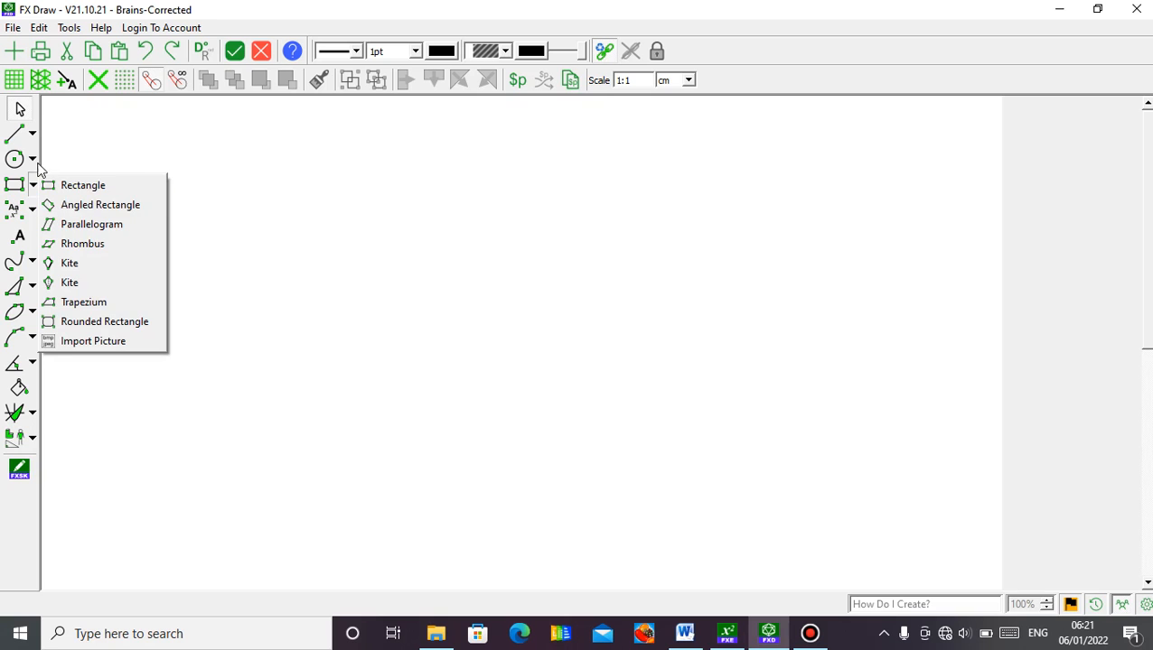
click(35, 190)
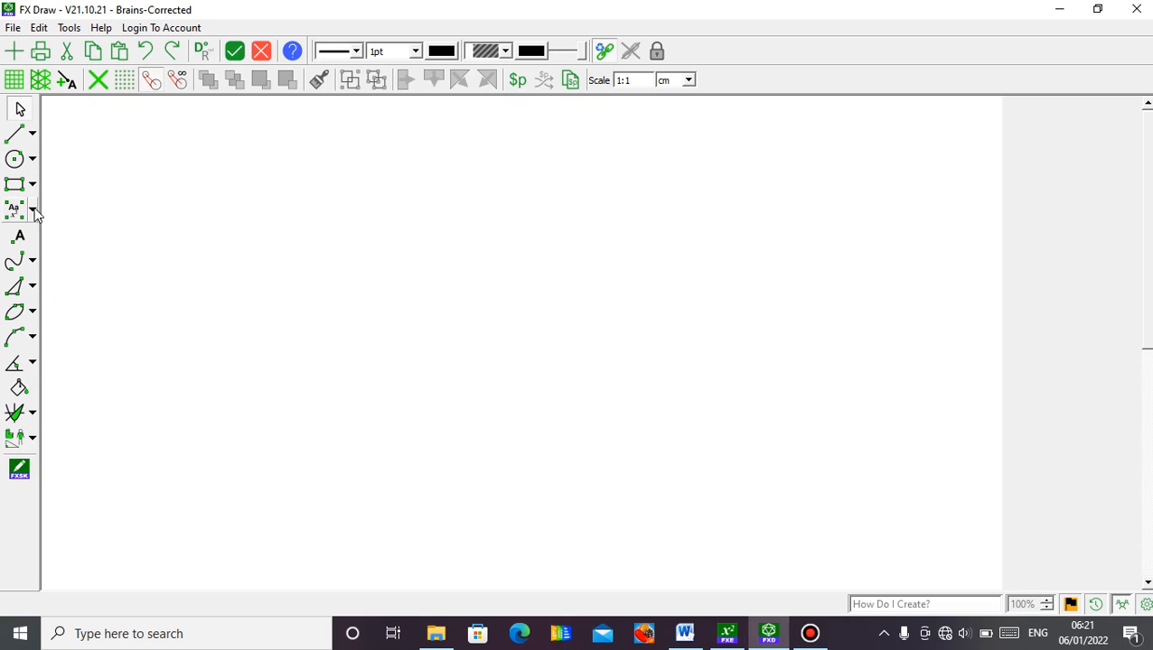
click(33, 209)
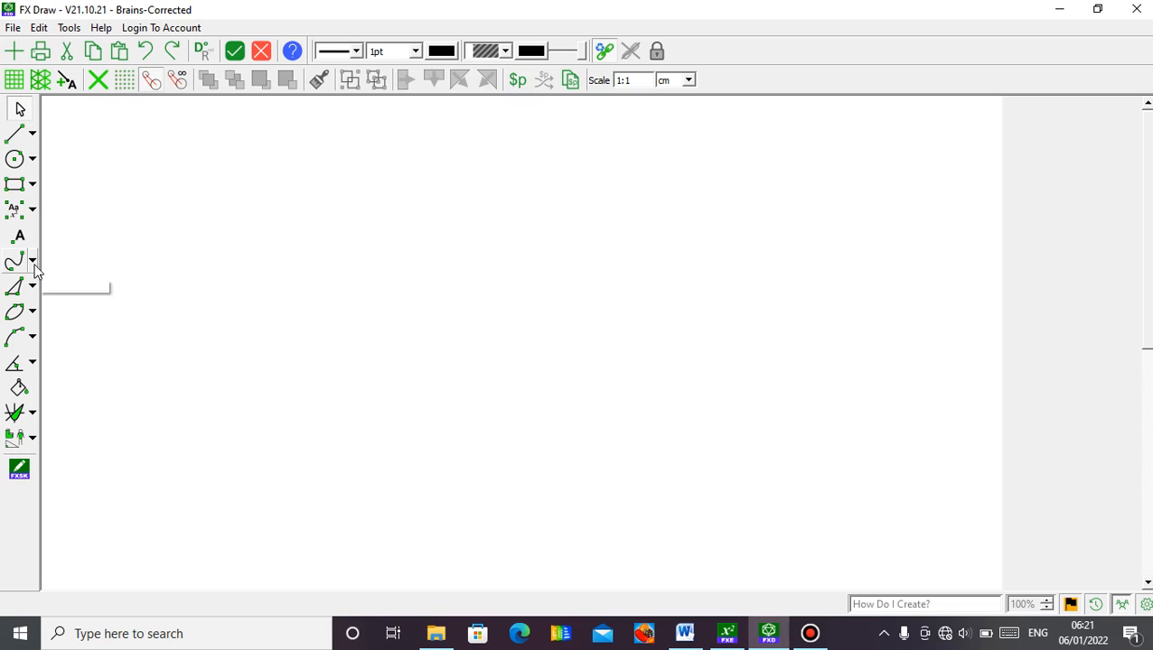
Draw a Pascal's Triangle object in the upper middle of the blank page and return to the selection tool.
click(33, 413)
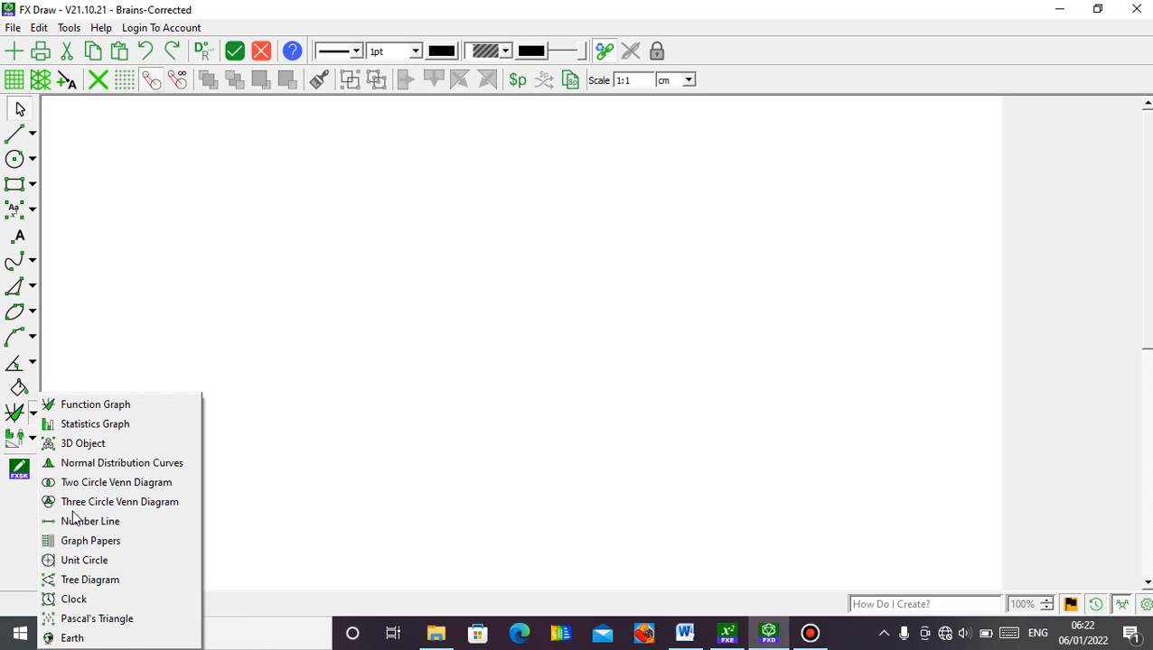
click(113, 619)
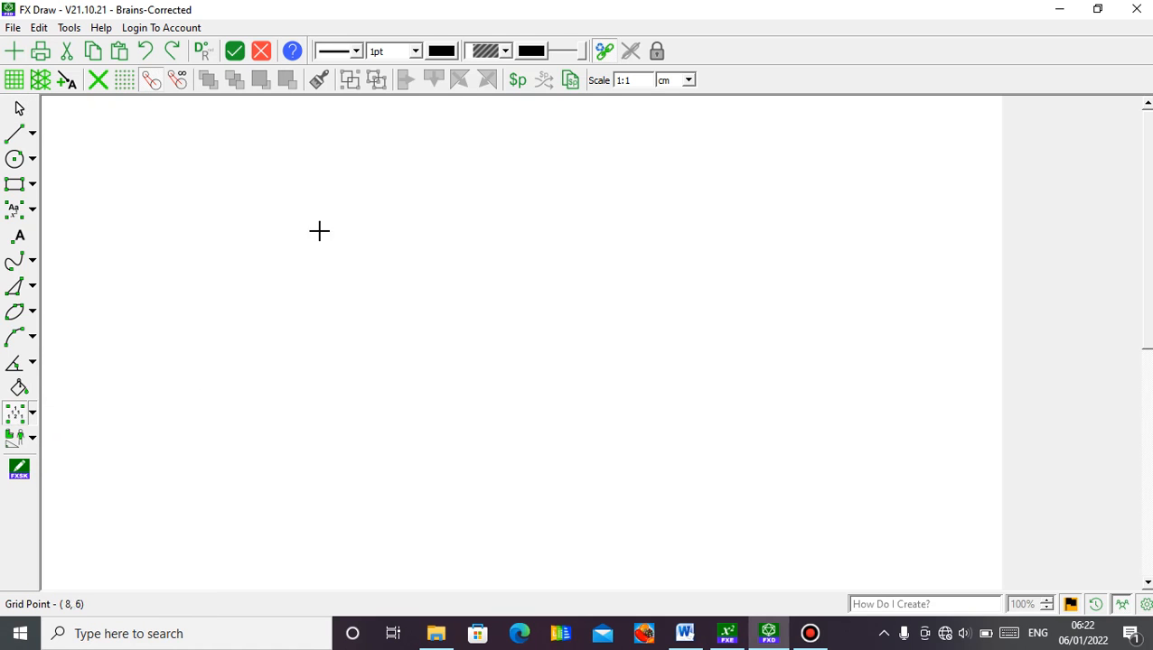
mouse_move(340, 192)
mouse_down()
mouse_move(533, 328)
mouse_move(632, 435)
mouse_up()
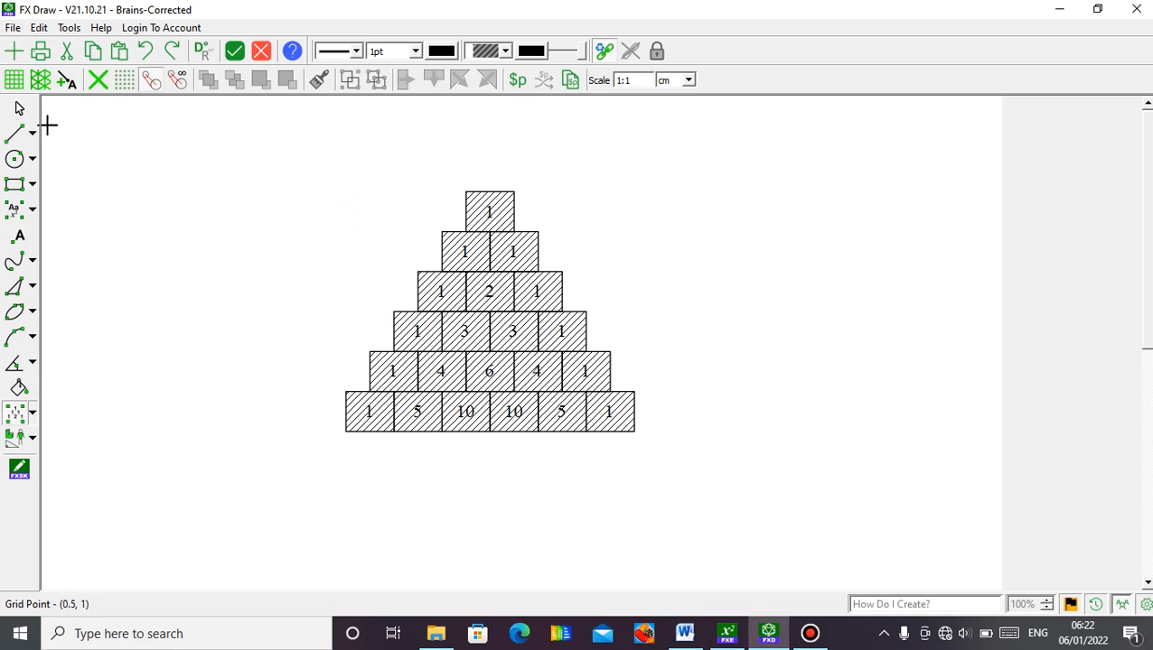
click(27, 111)
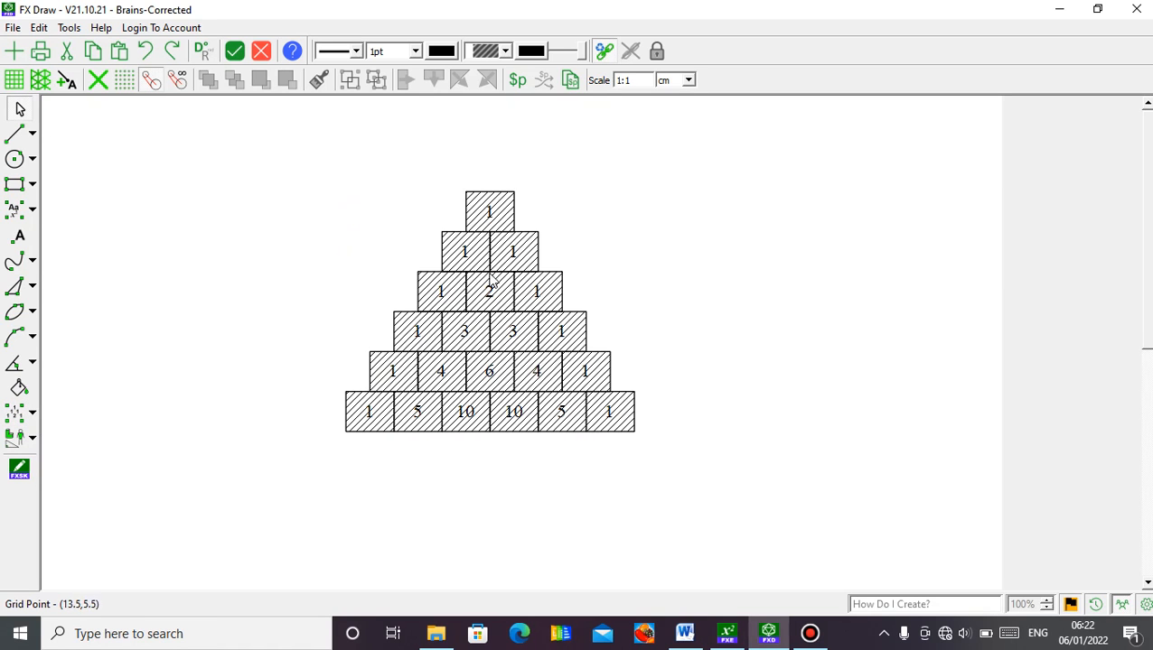
Give the Pascal's triangle a solid fill in white (#ffffff) instead of the hatching and deselect it.
click(468, 257)
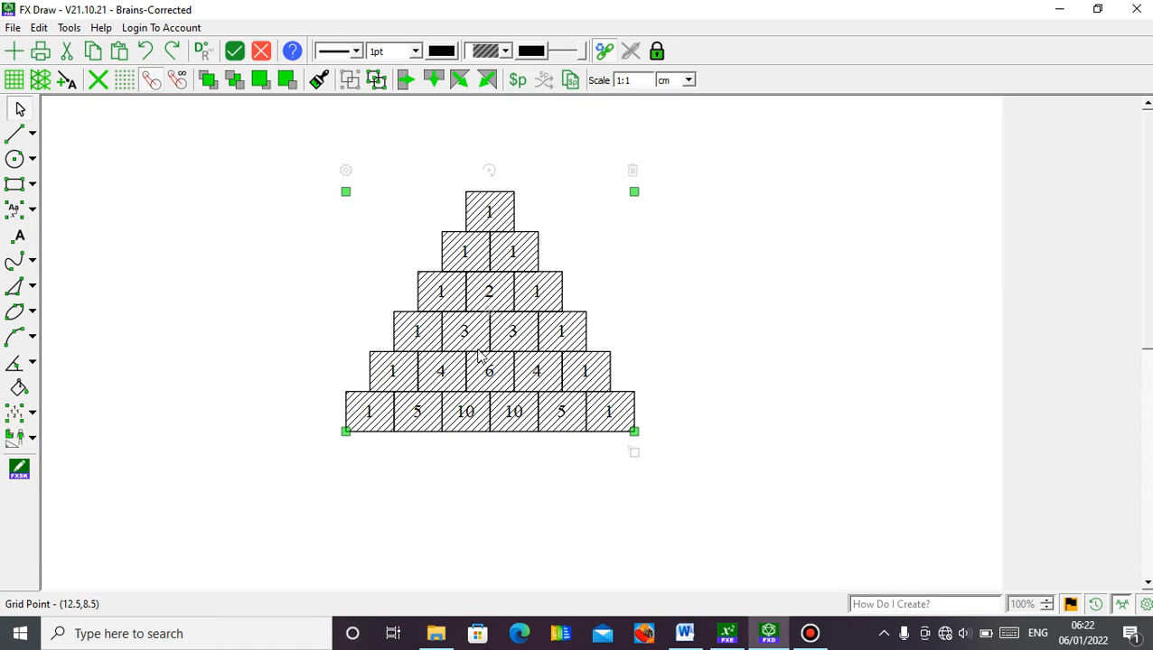
click(502, 52)
click(501, 88)
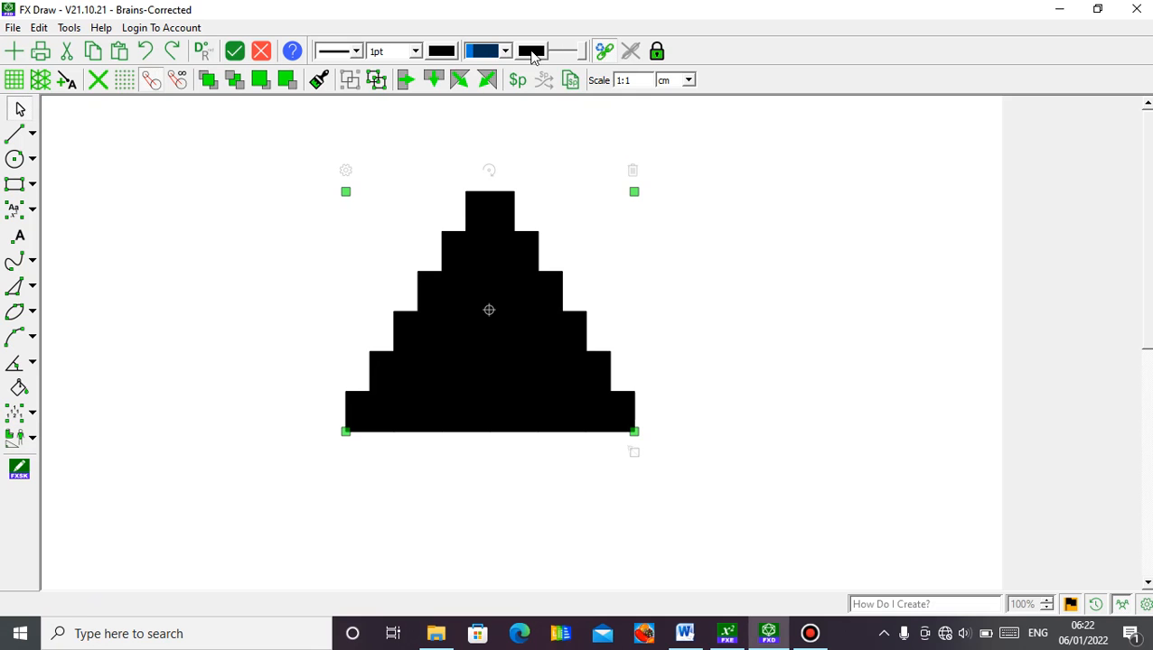
click(532, 54)
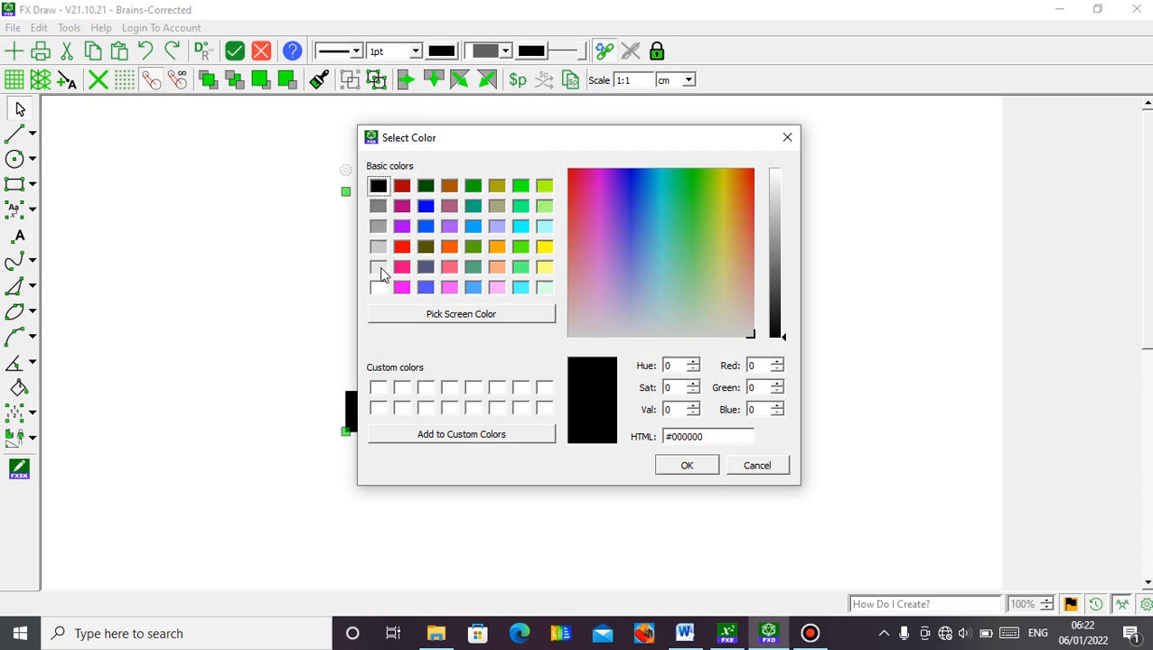
click(377, 287)
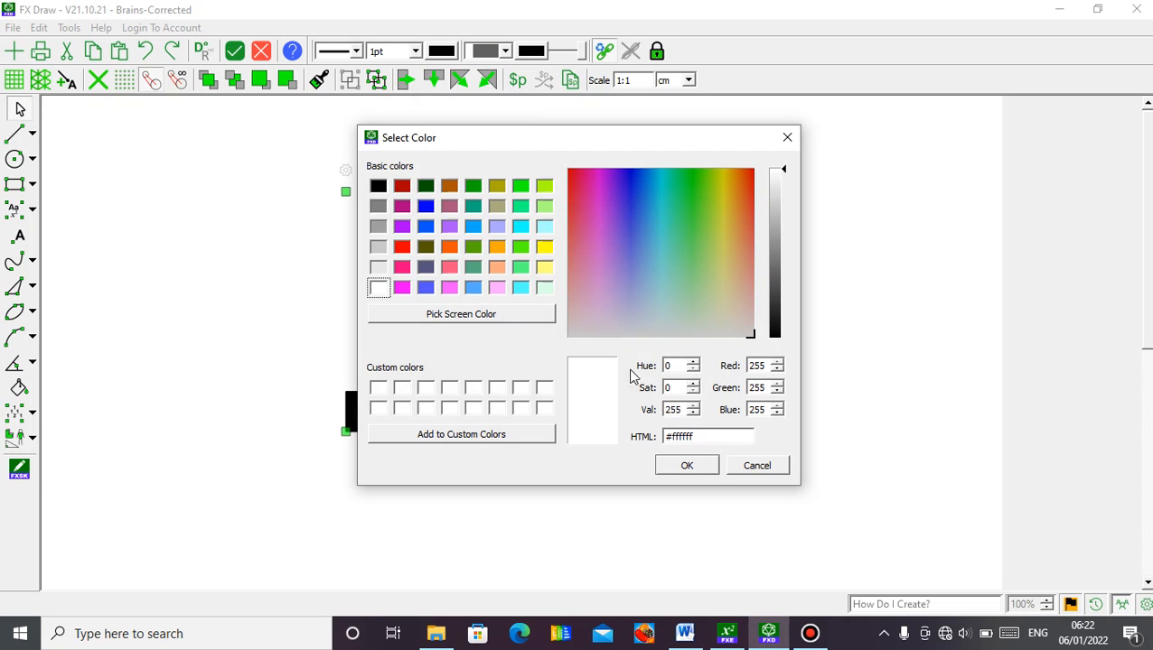
click(684, 465)
click(682, 368)
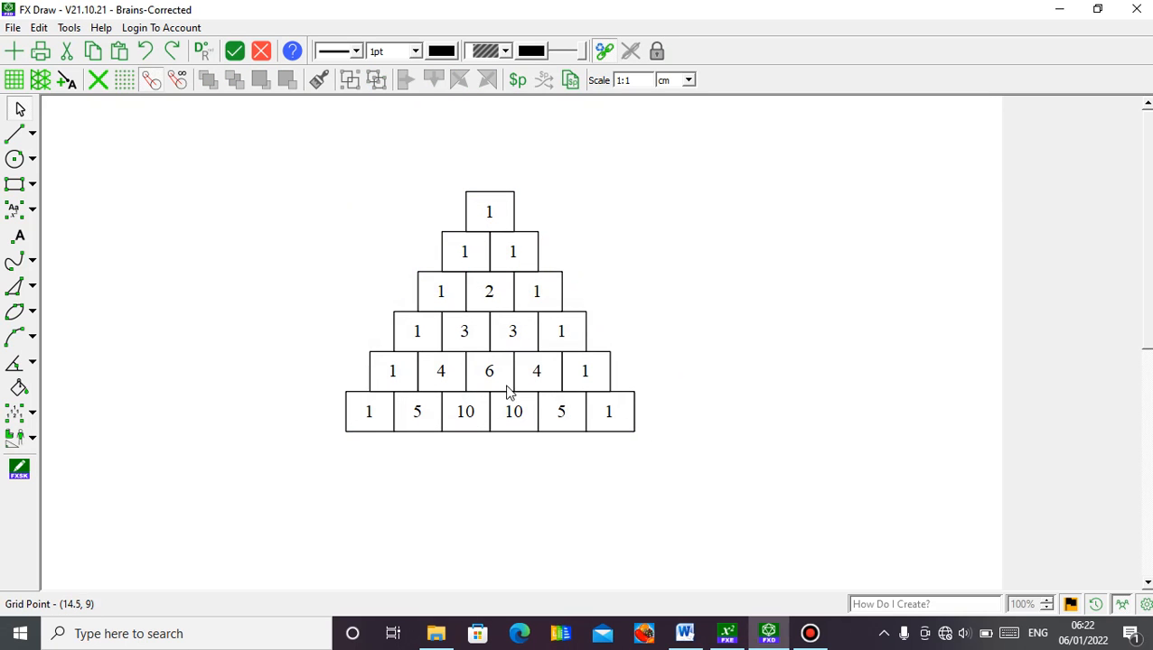
Change the Pascal's triangle entries to combinations with row 10 as the last row, and reduce the last row to 4.
click(468, 282)
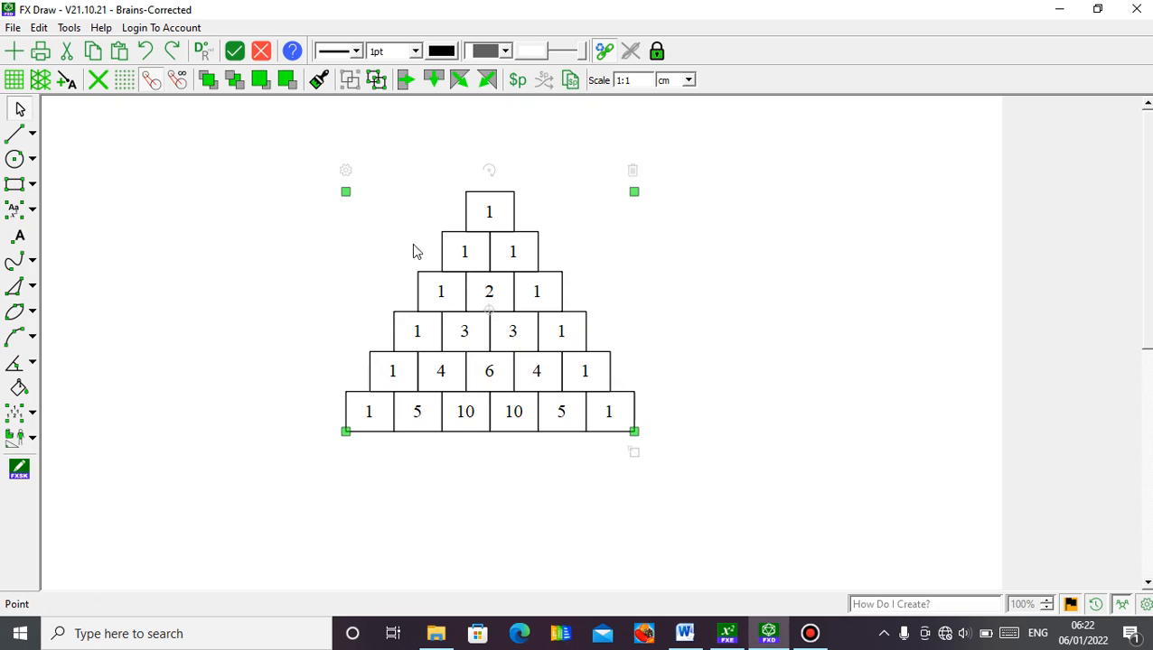
click(343, 174)
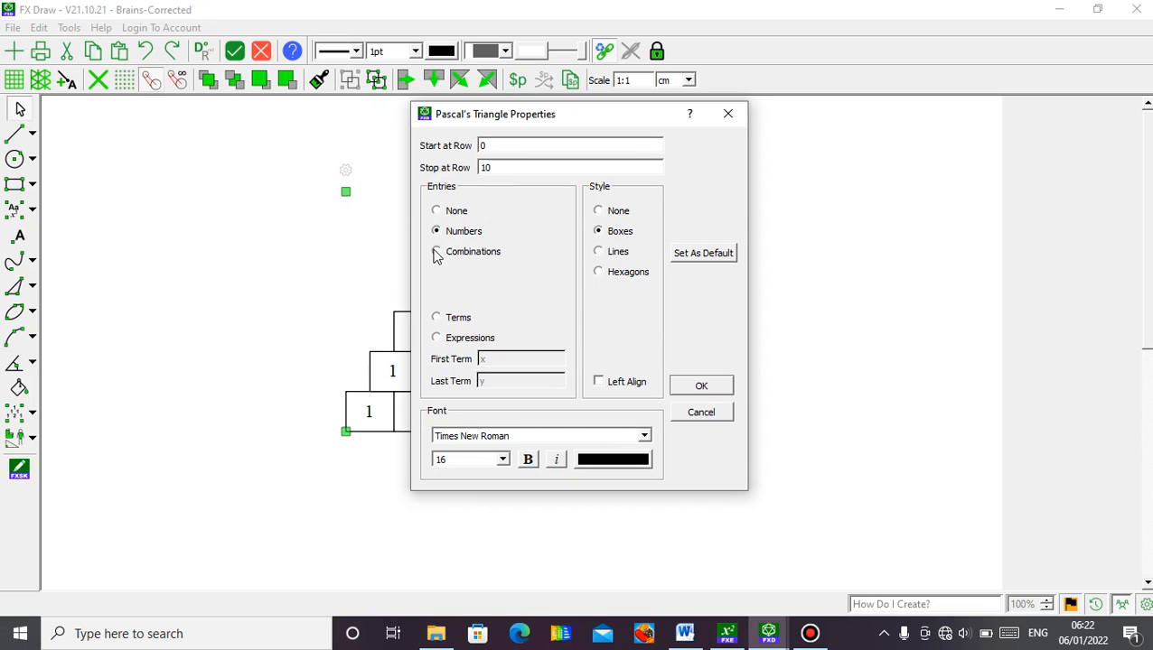
click(702, 388)
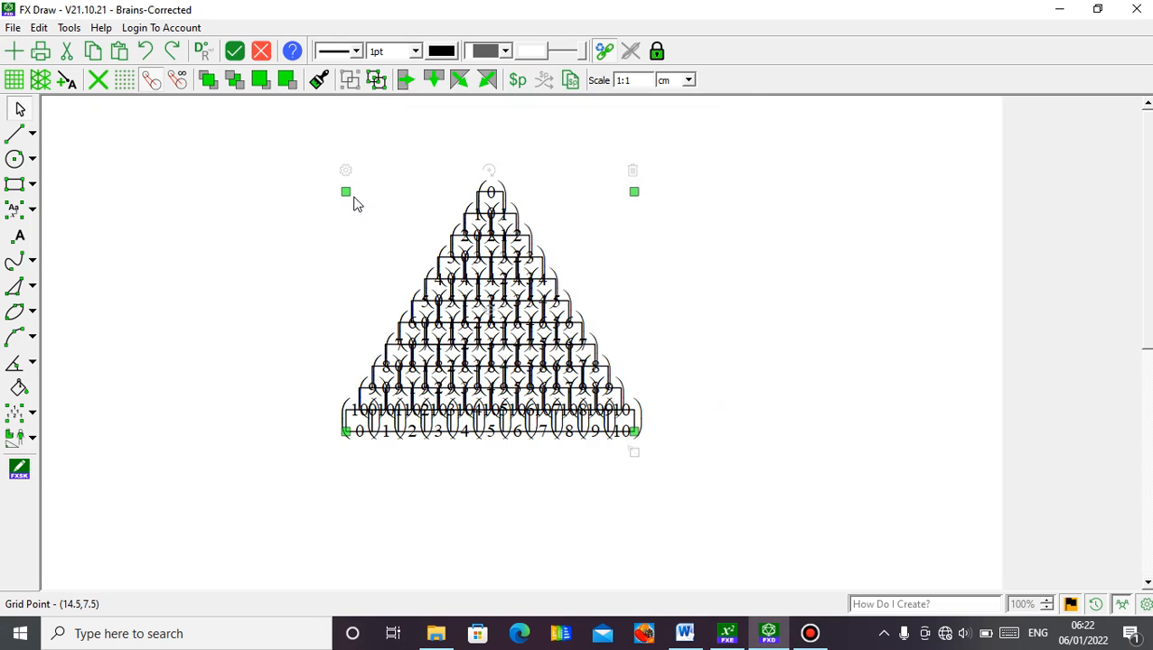
click(346, 172)
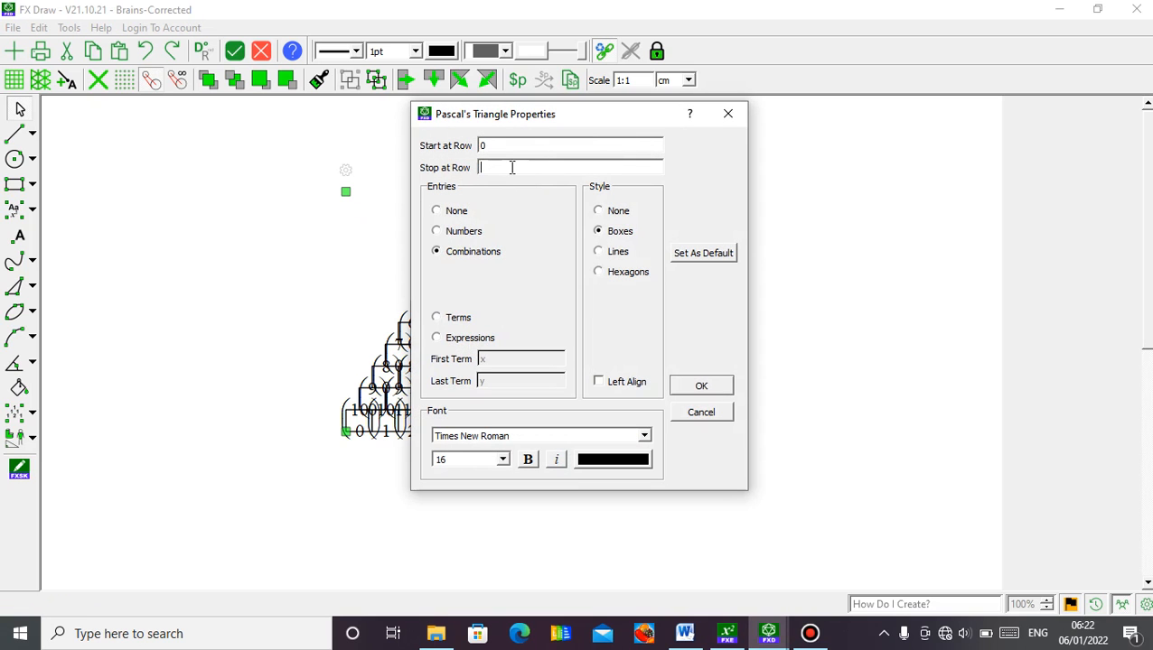
click(713, 387)
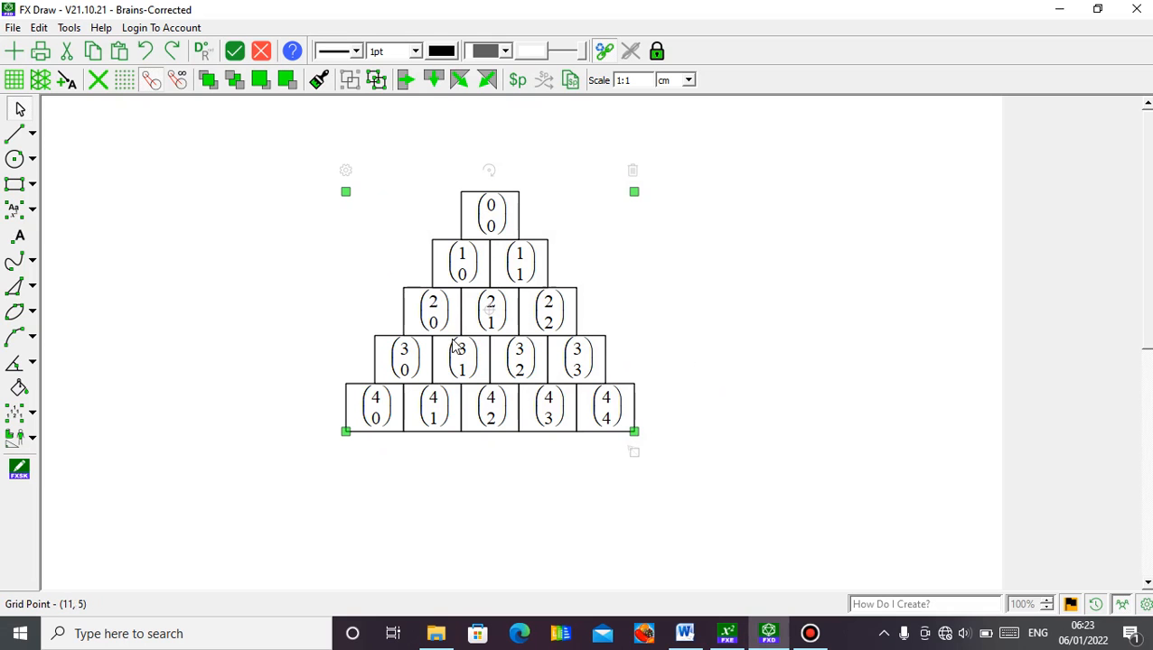
Change the Pascal's triangle entries to terms, with x as first term and y as last term, and deselect it.
click(348, 175)
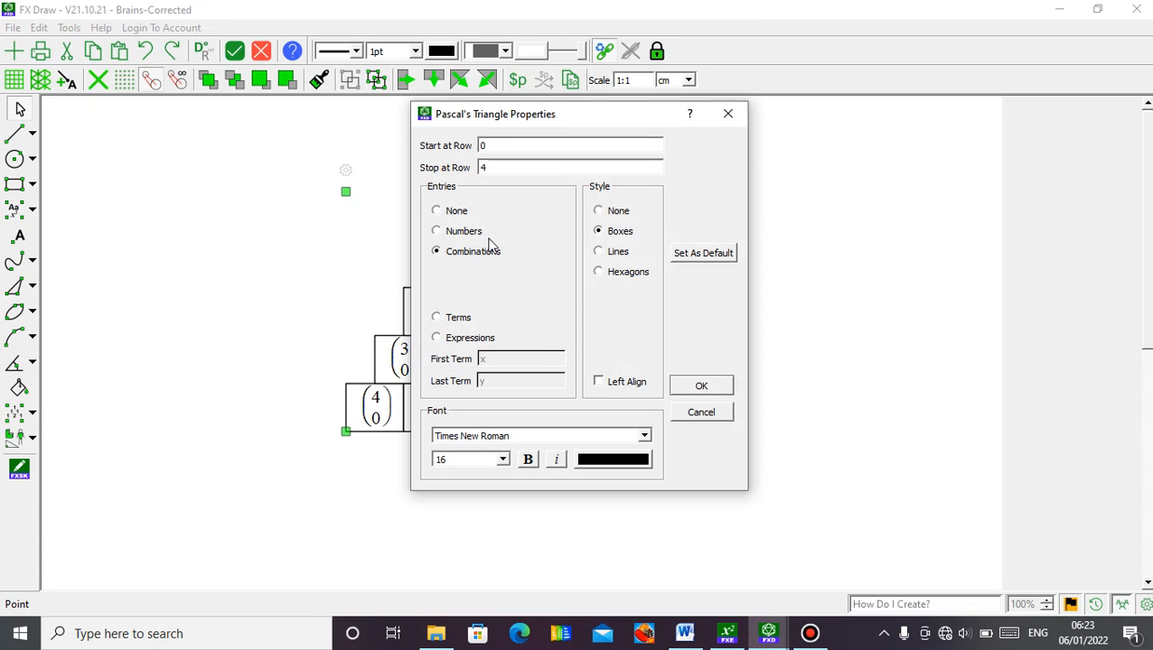
click(438, 234)
click(437, 318)
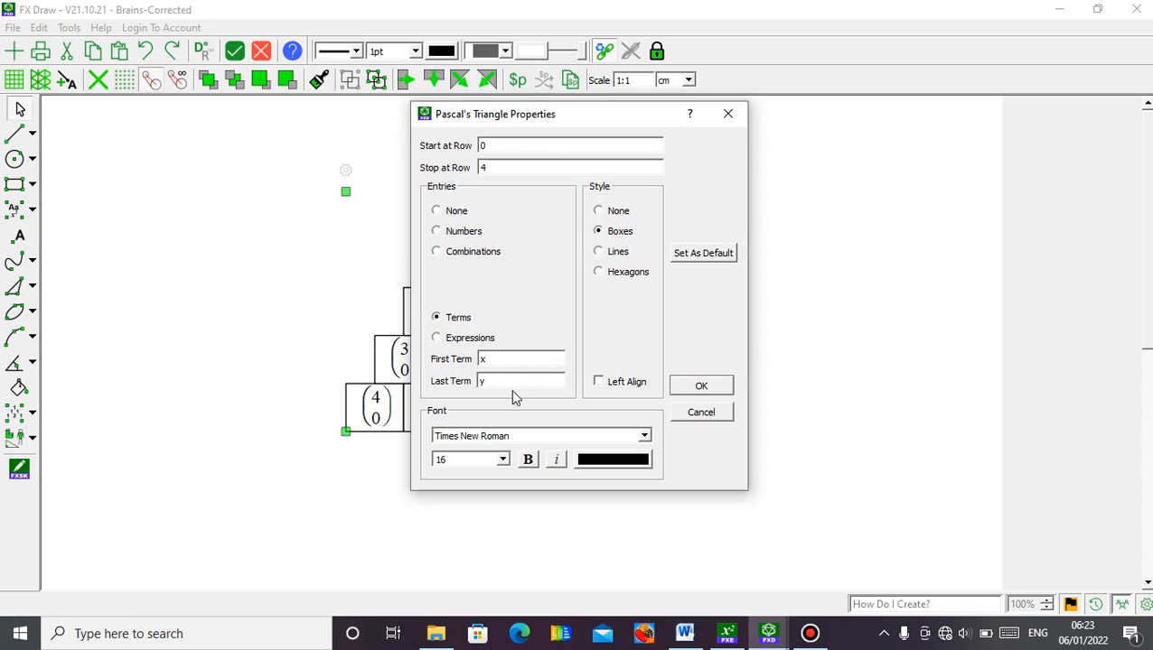
click(702, 386)
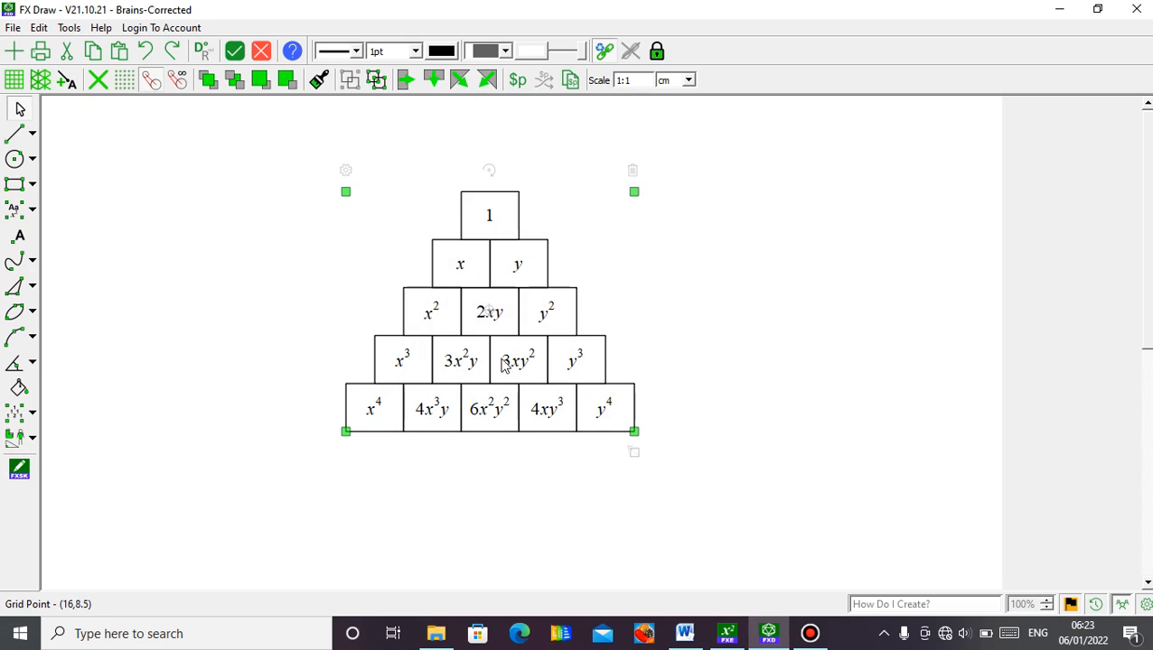
click(206, 289)
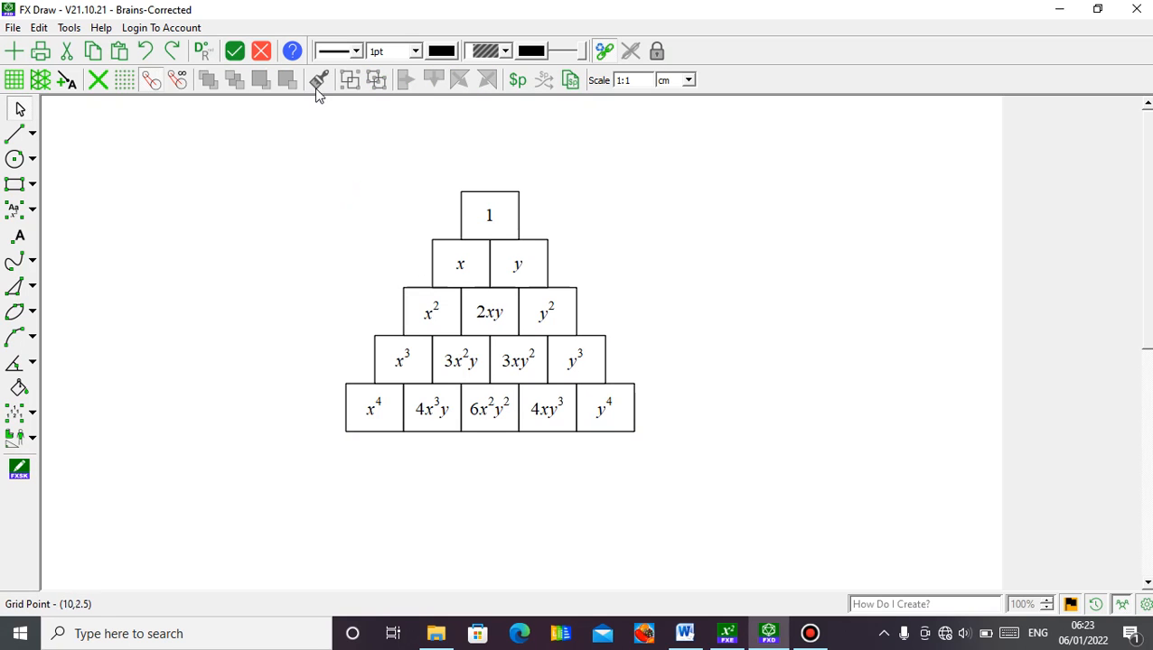
Insert the finished Pascal's triangle into the Word document and add a new line after it.
click(234, 52)
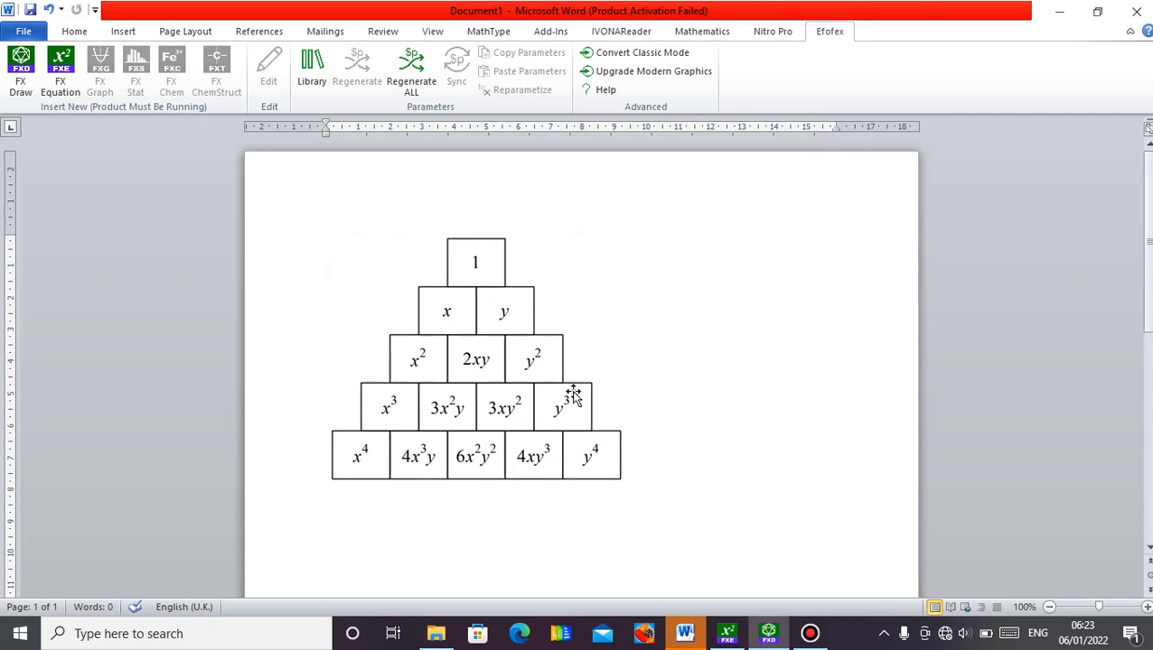
click(597, 406)
click(688, 456)
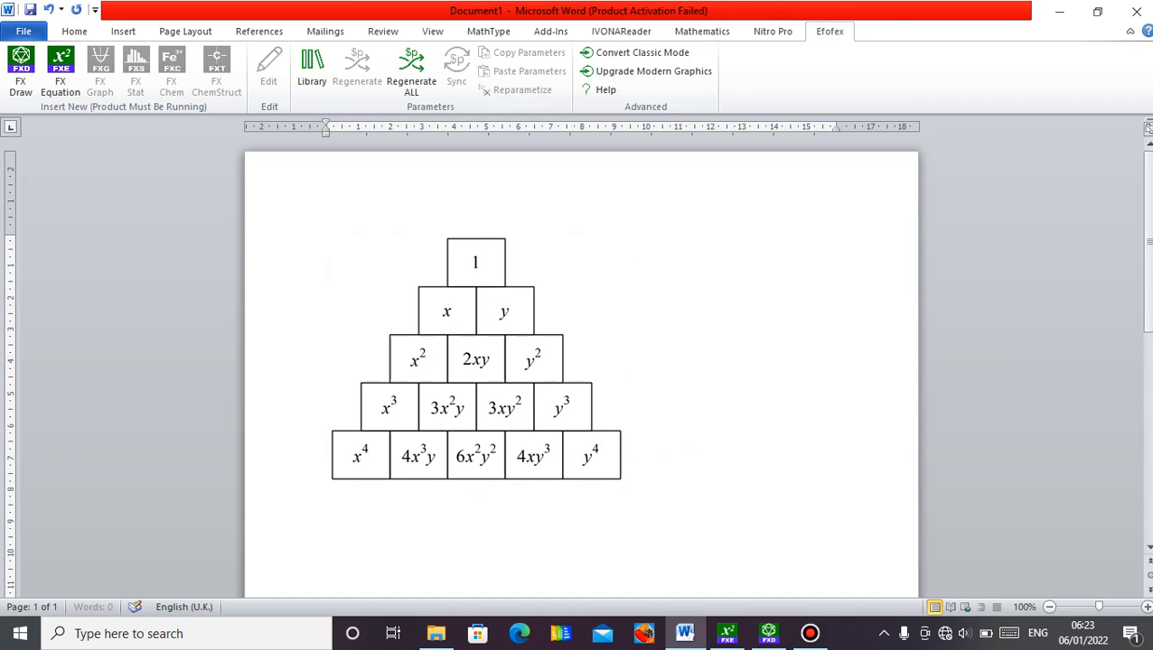
key(Return)
Start a new FX Draw drawing with the grid hidden and draw a centre/radius circle in the upper middle of the page.
click(19, 72)
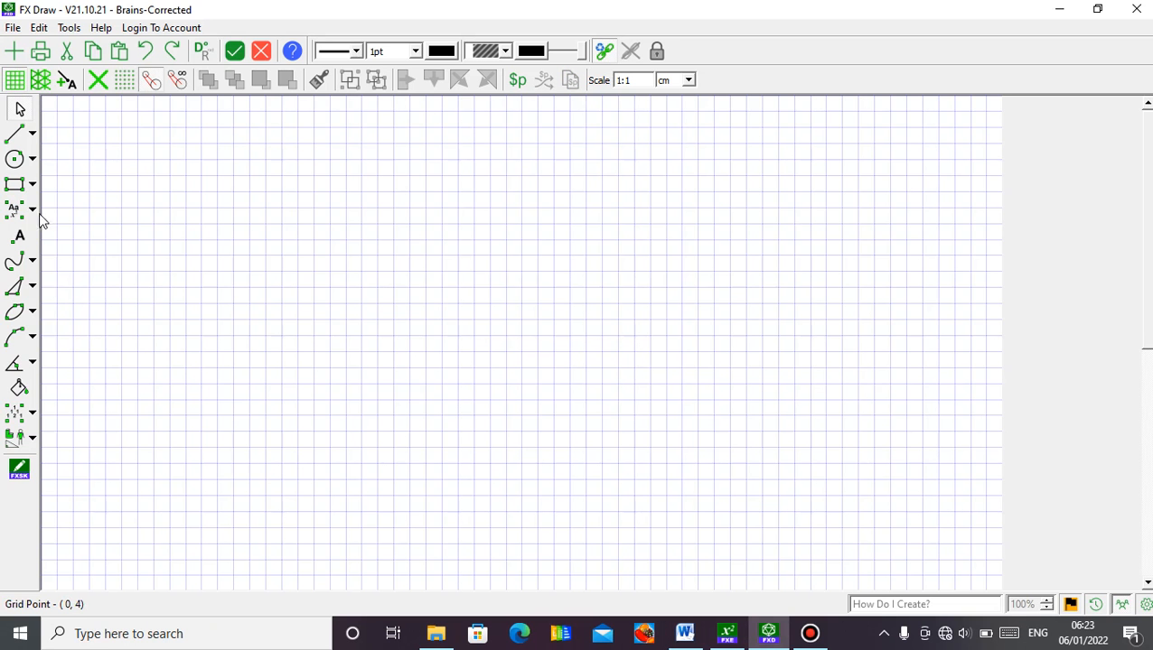
click(17, 79)
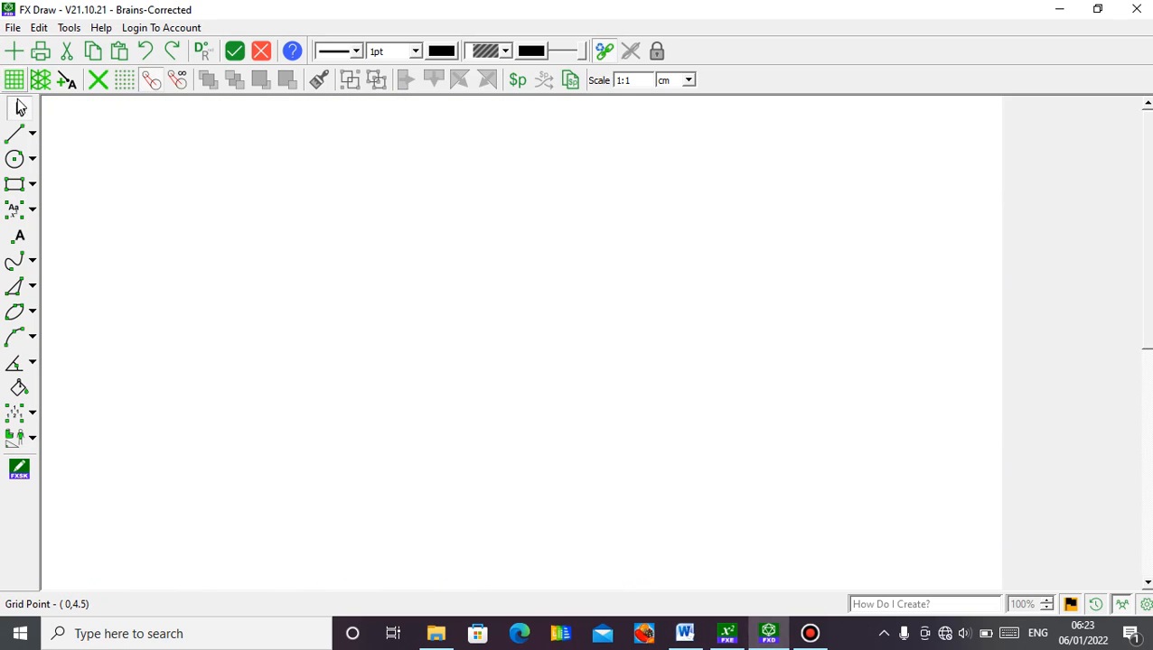
click(32, 163)
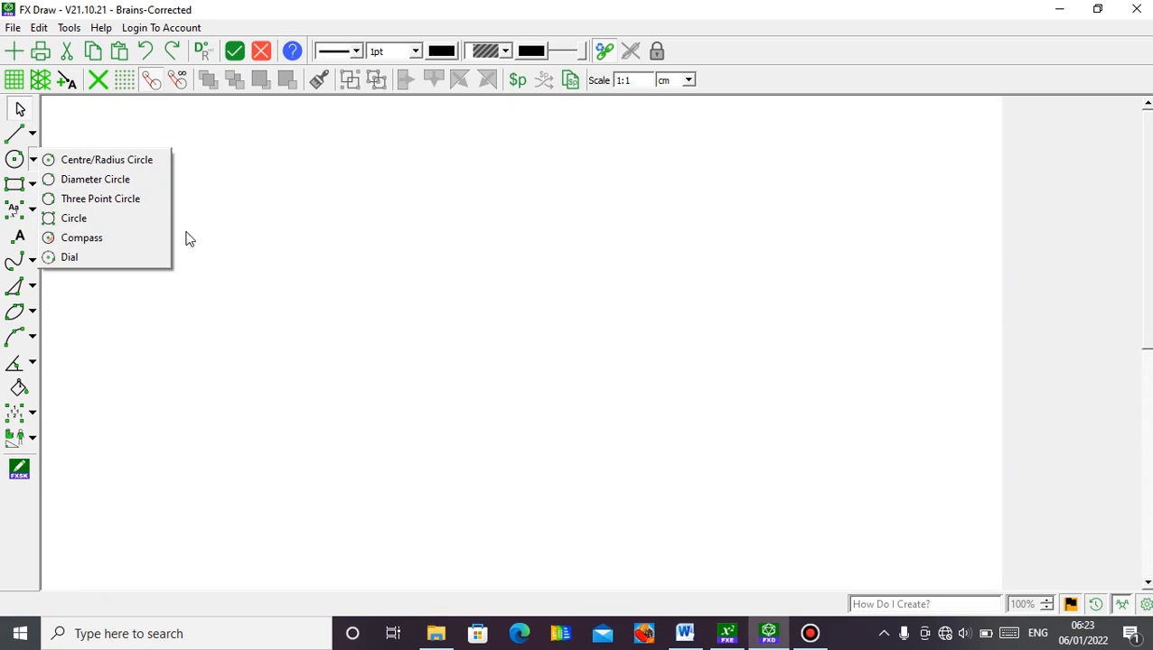
click(133, 161)
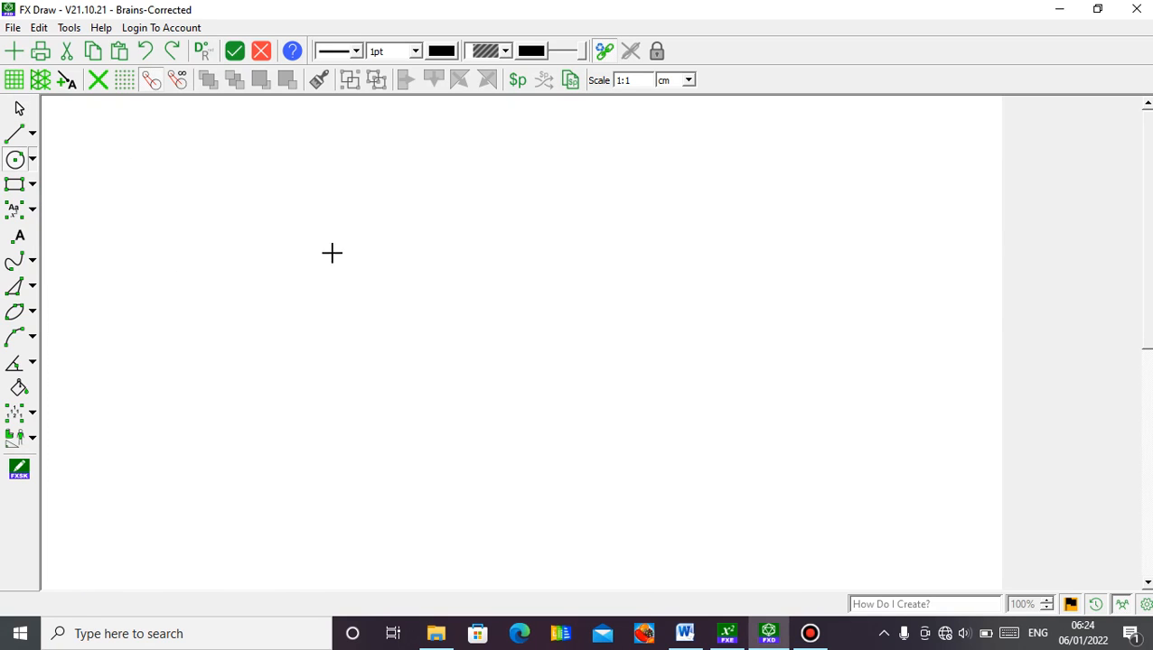
click(442, 287)
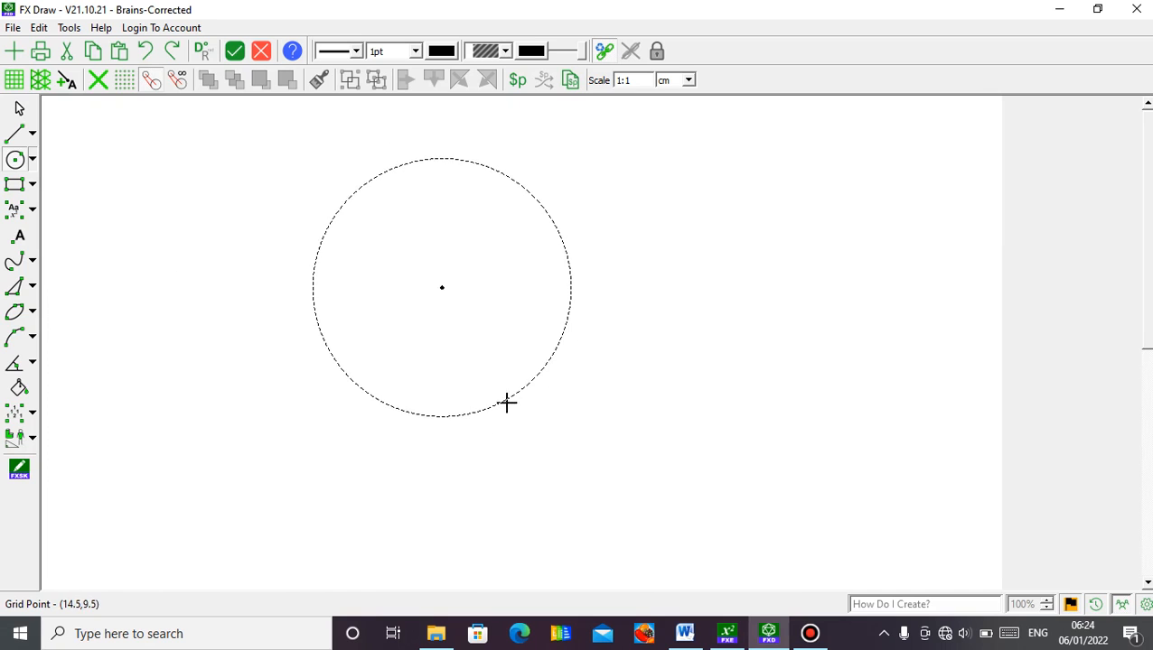
click(499, 391)
Mark the circle's centre with a labelled point and set its plain-text label to O, keeping the dot mark.
click(21, 236)
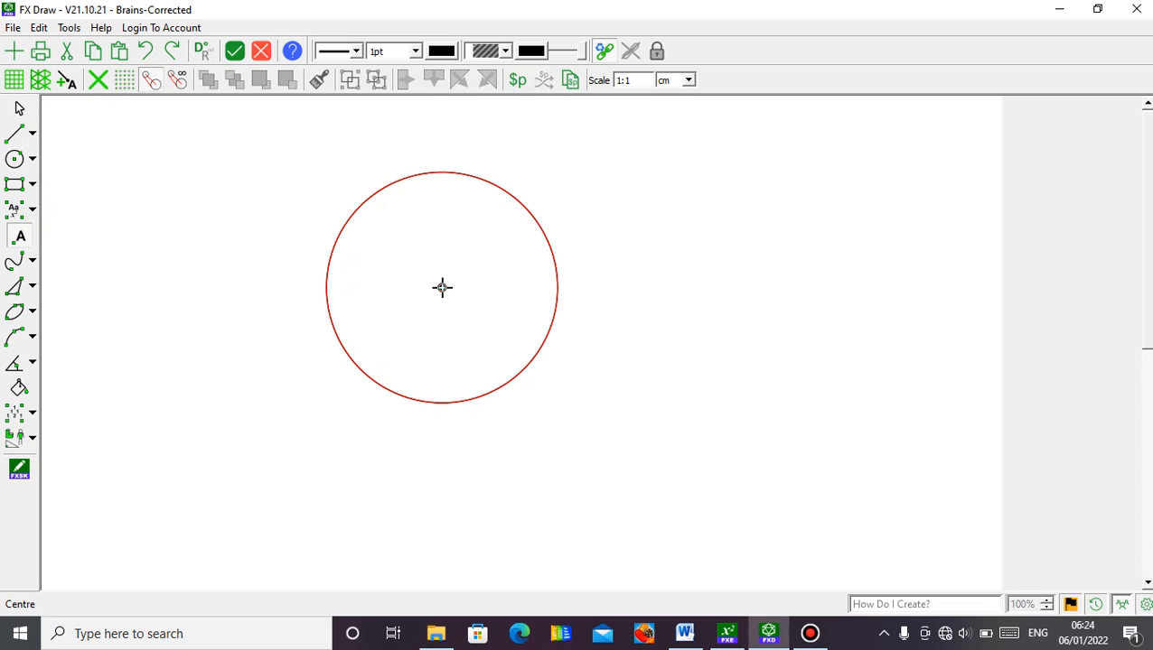
click(433, 294)
click(20, 108)
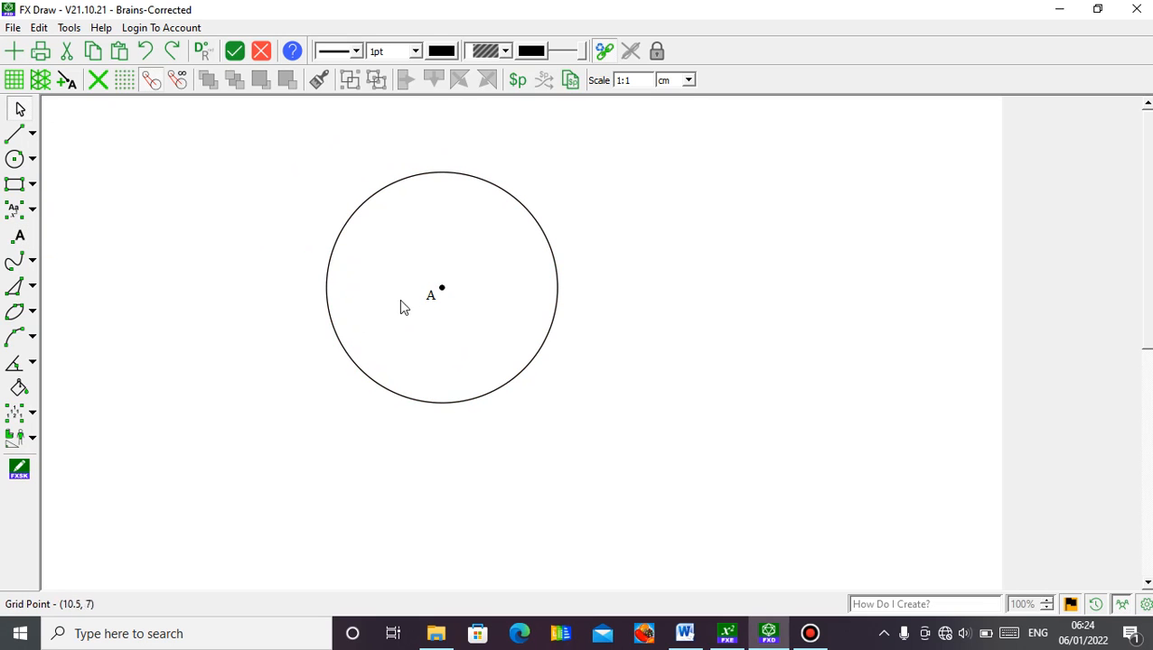
click(430, 299)
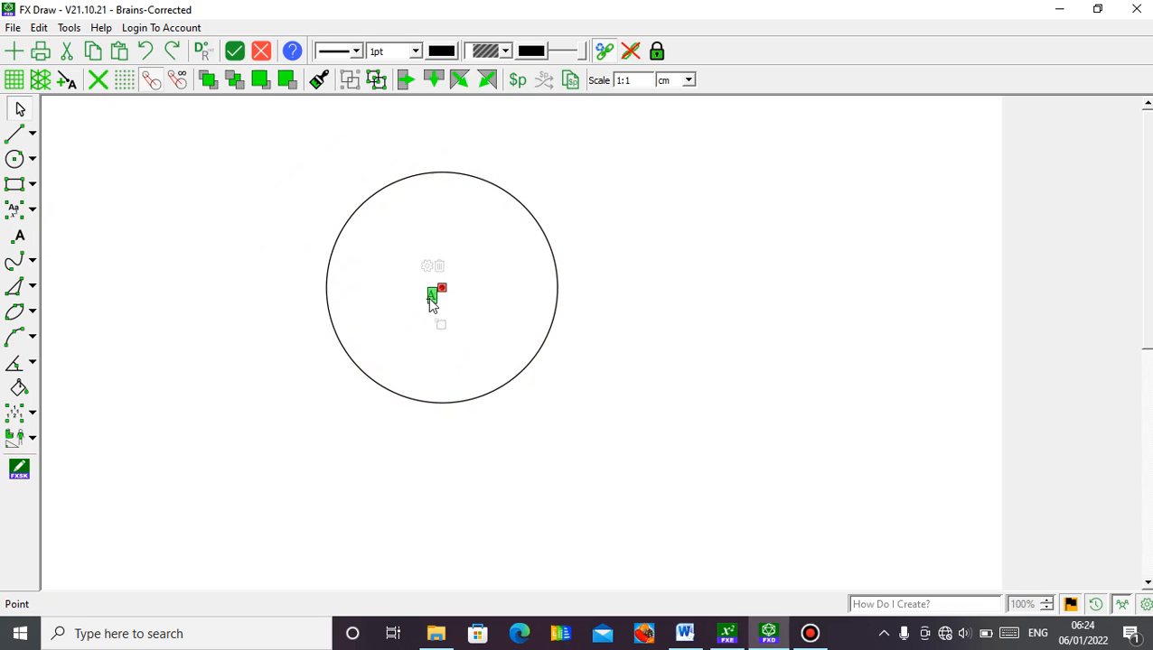
click(427, 266)
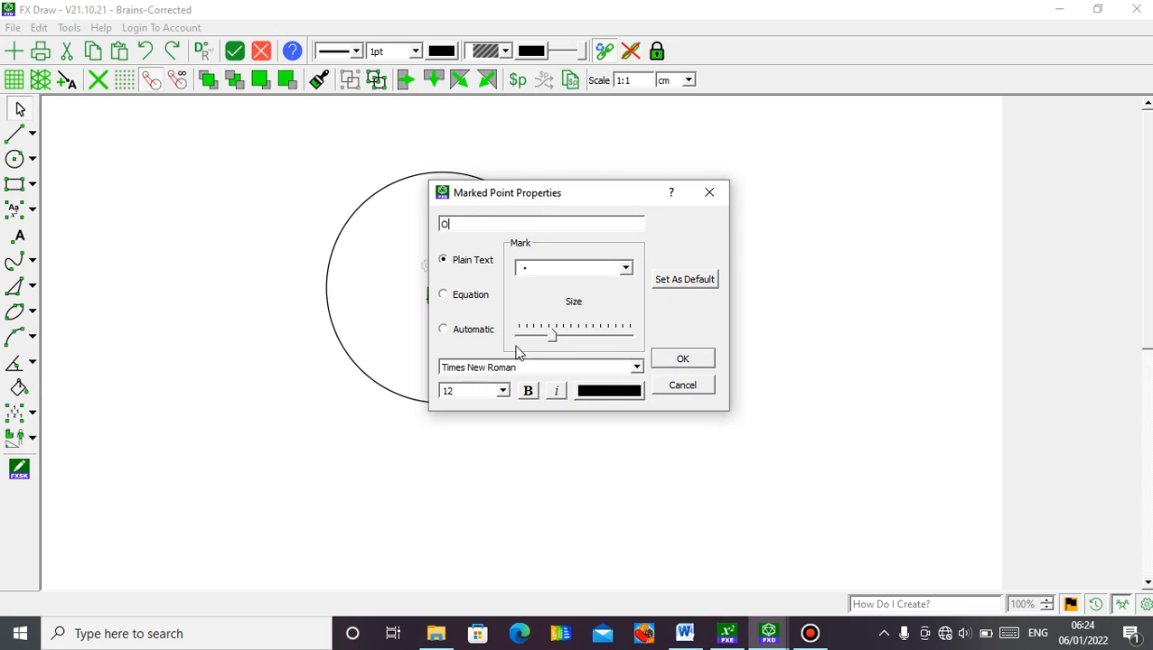
click(625, 270)
click(626, 271)
click(683, 360)
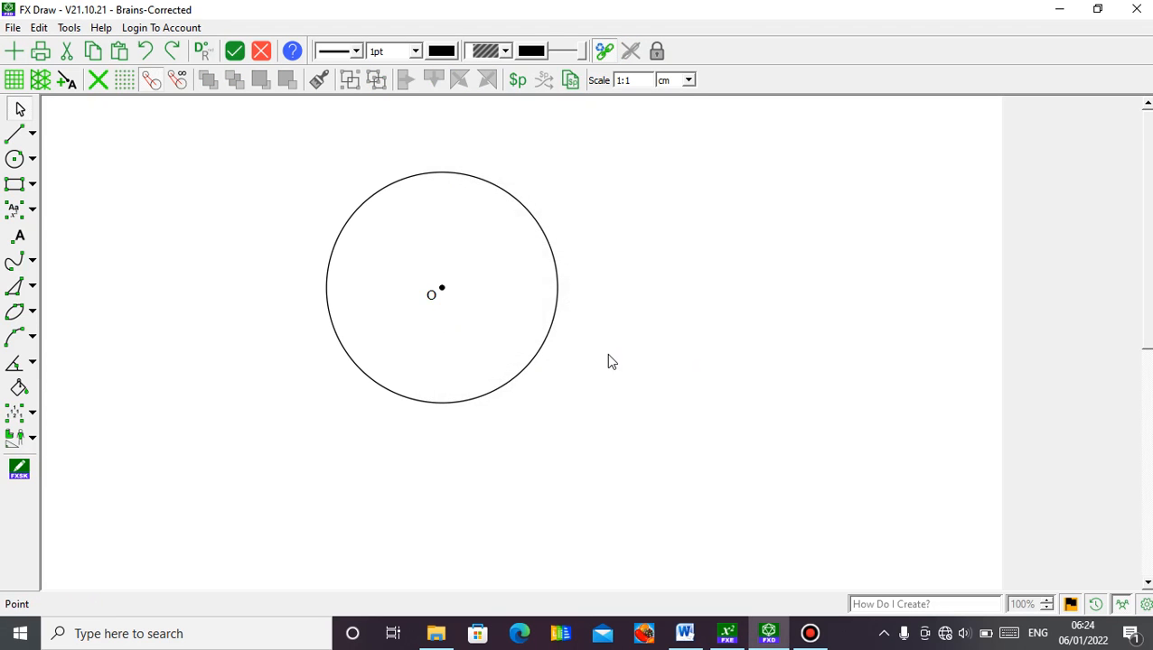
Draw two radii from centre O, one to the circle's lower right edge and one to its lower left edge.
click(15, 136)
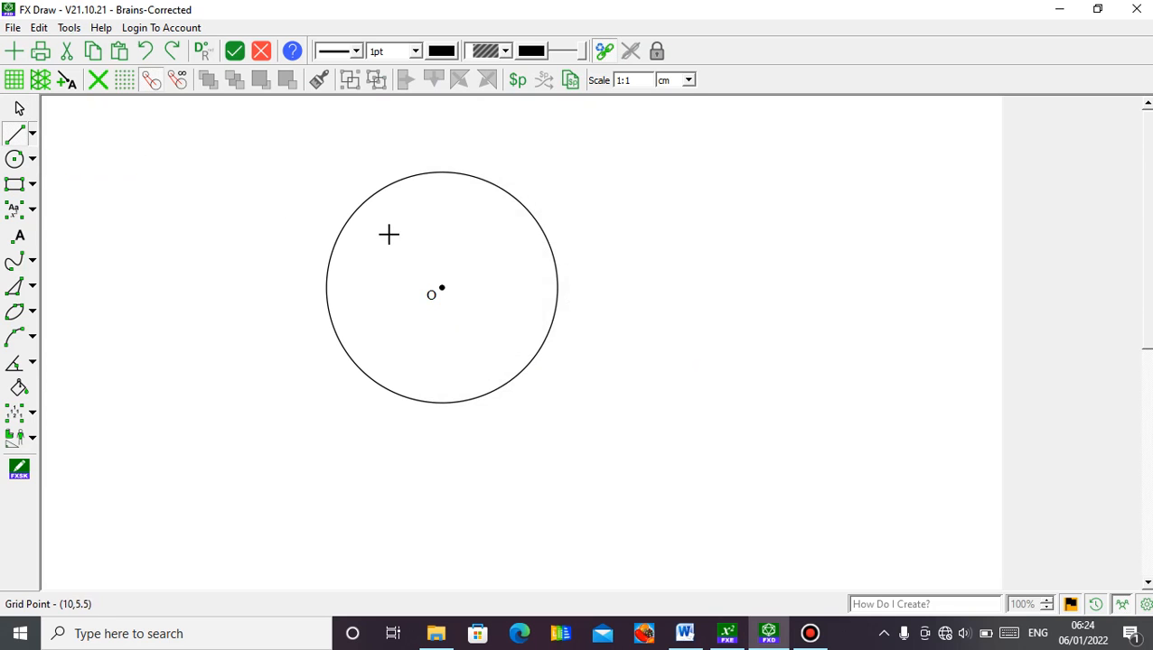
click(442, 288)
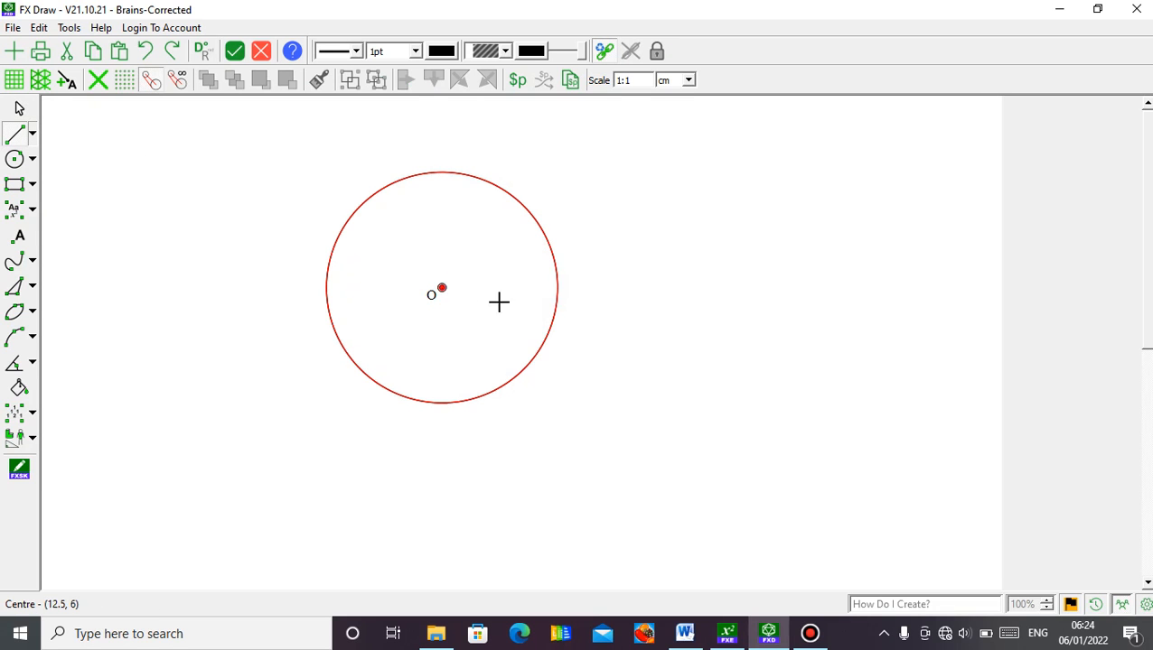
click(548, 334)
click(442, 288)
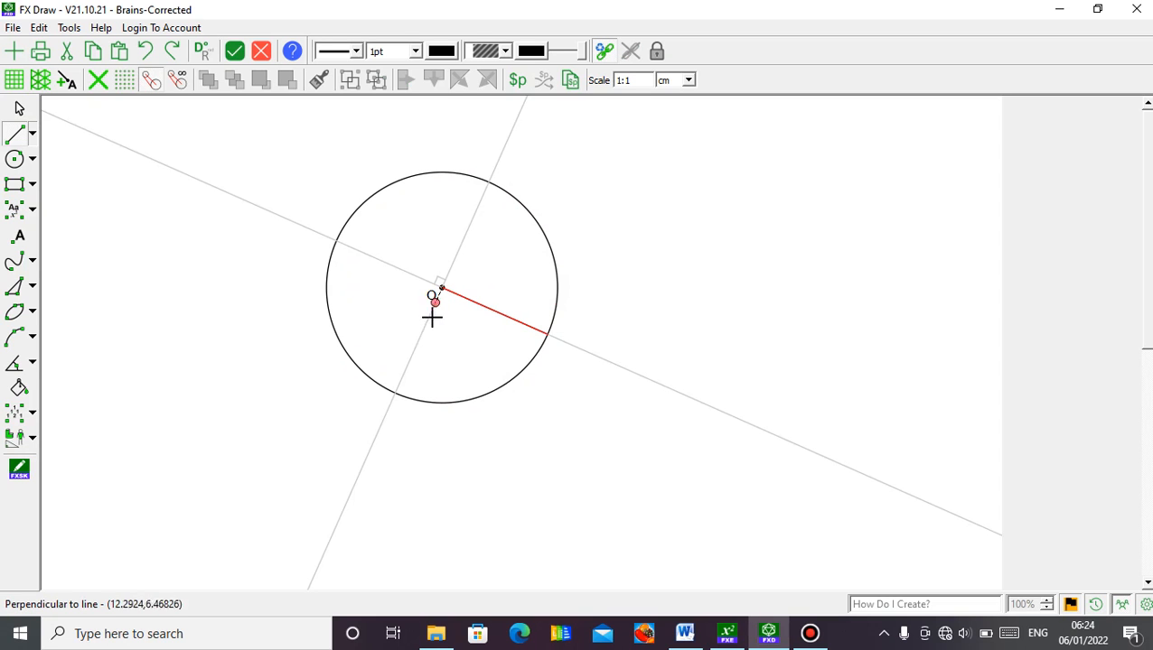
click(378, 383)
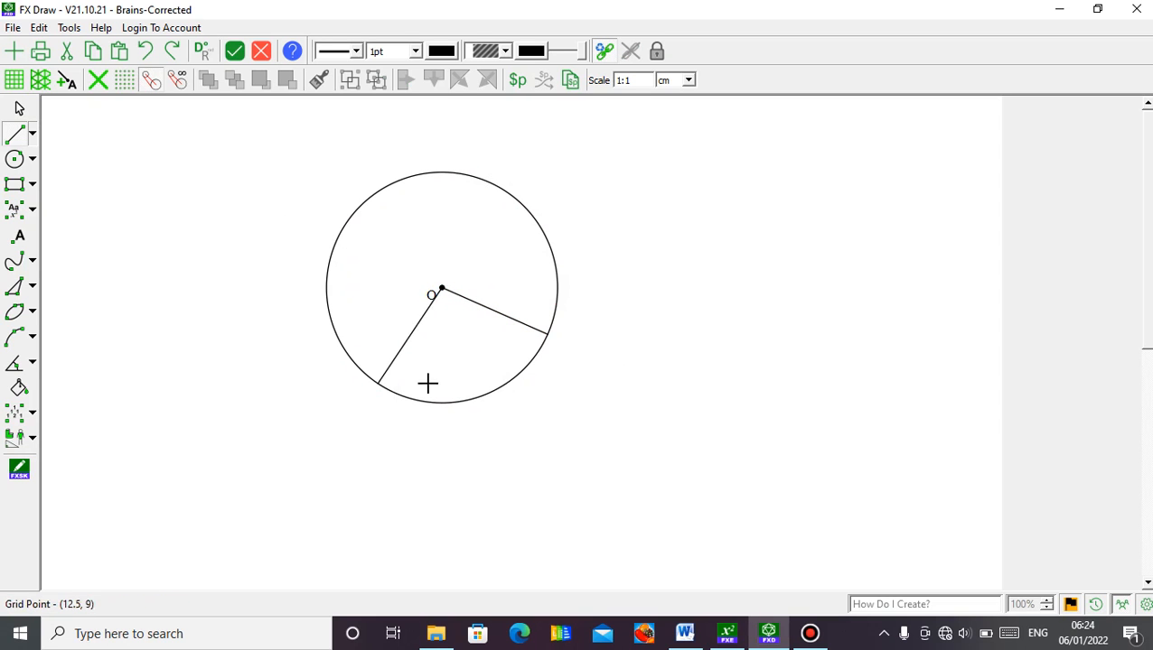
Draw two chords joining the outer ends of the radii to one common point on the circle's upper left.
click(377, 384)
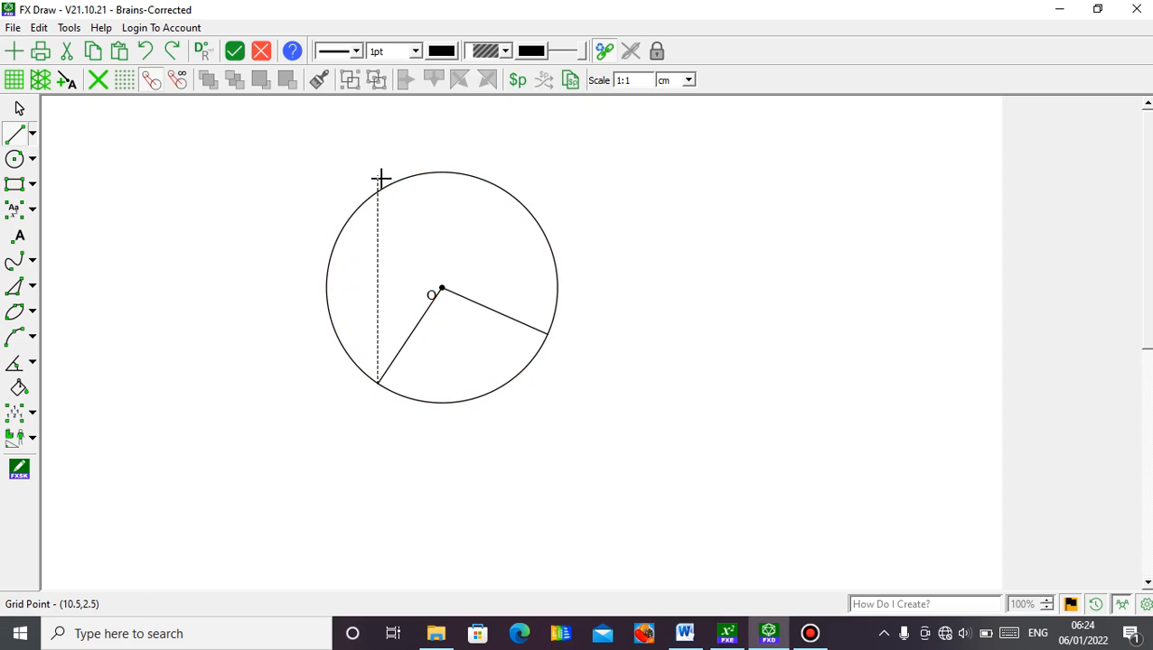
click(399, 178)
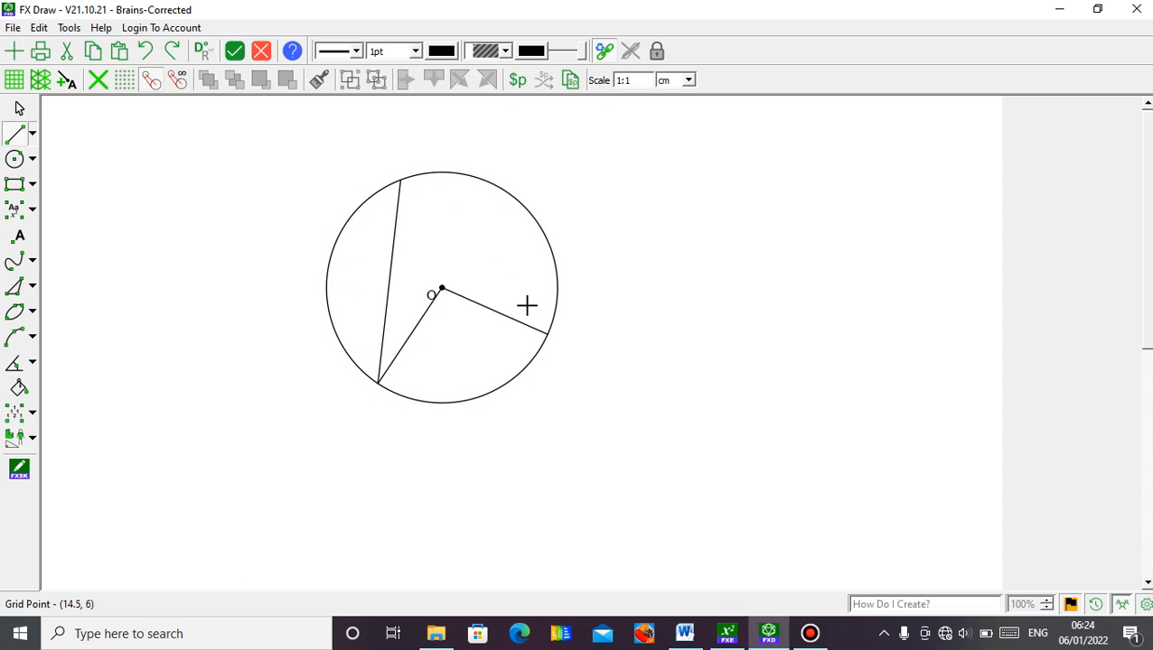
click(546, 332)
click(402, 180)
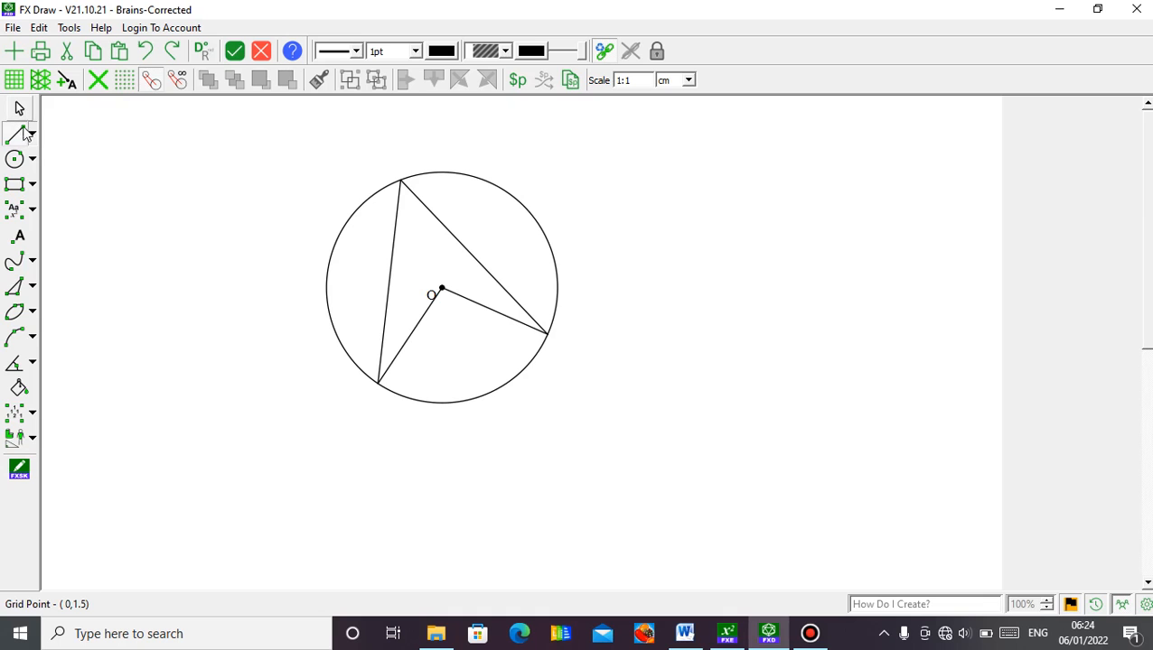
Label the lower left point P, the lower right point Q and the upper left point R on the circle.
click(20, 237)
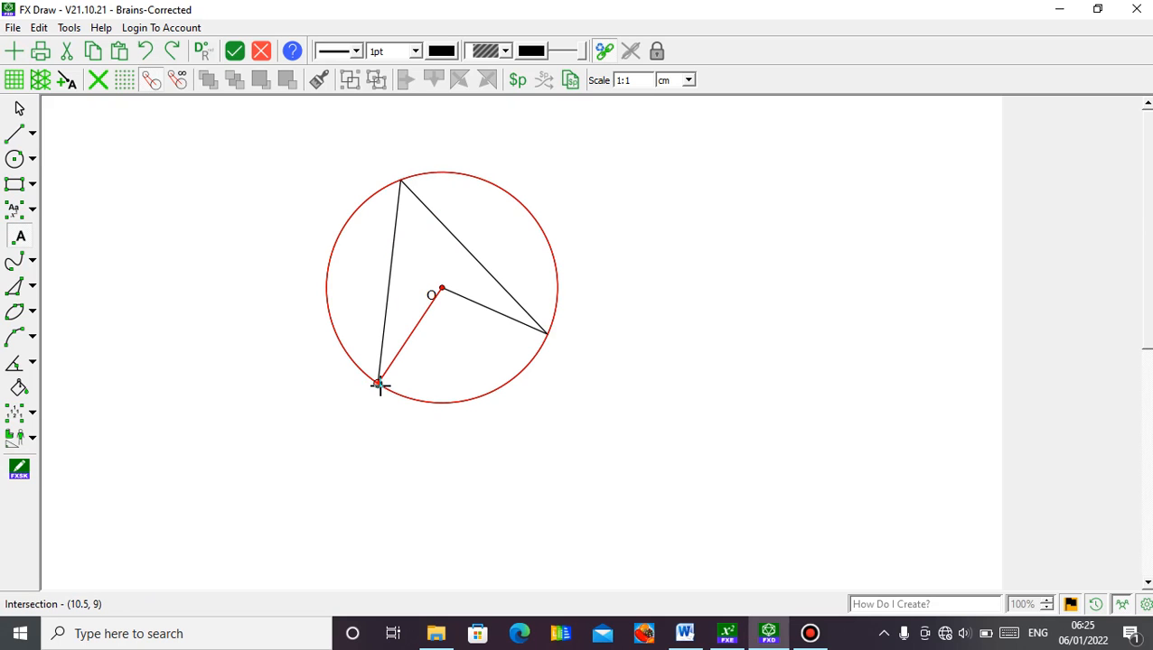
text(P)
text(Q)
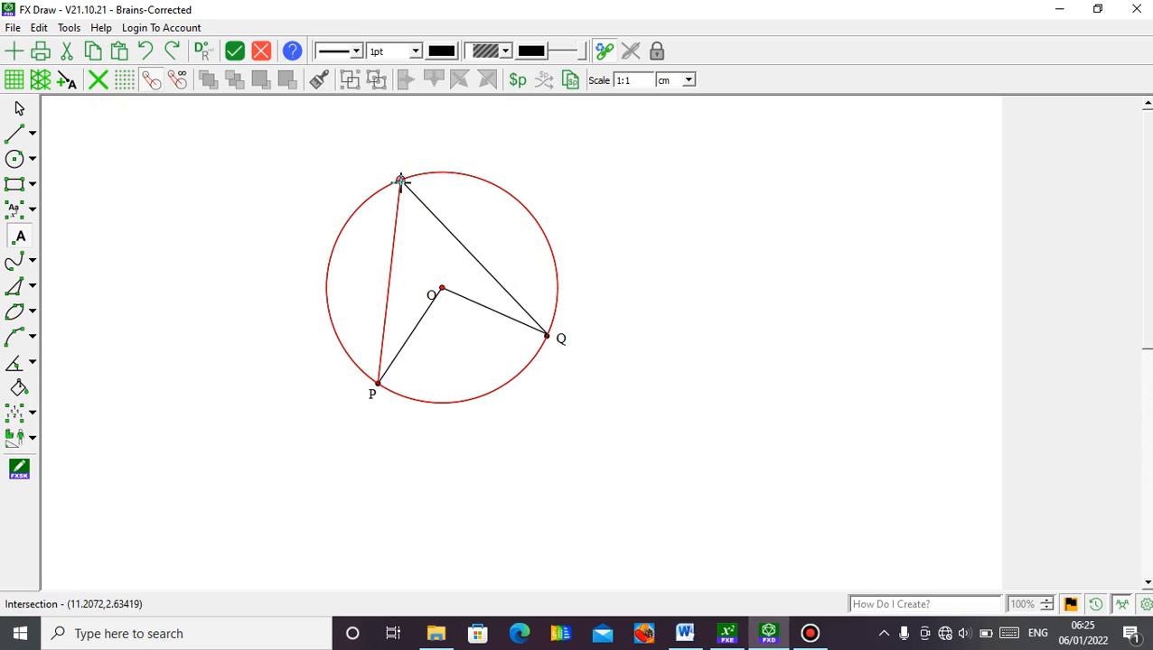
text(R)
click(20, 108)
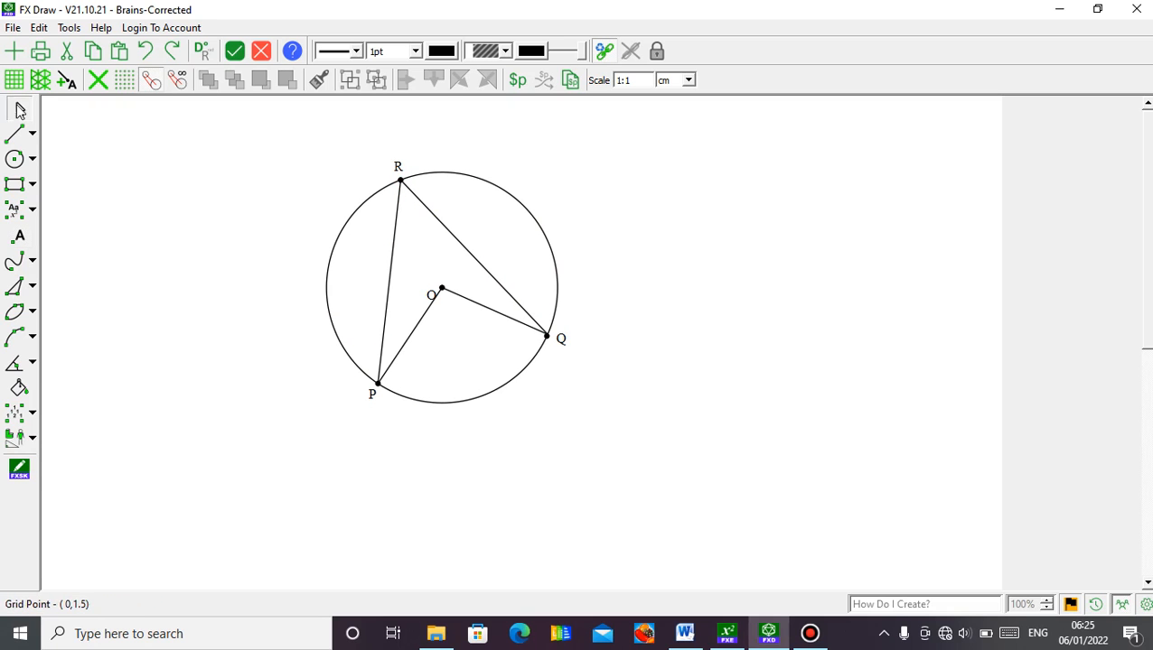
Try to nudge the labelled centre point O upward, clear of the radius line, and deselect it.
click(558, 341)
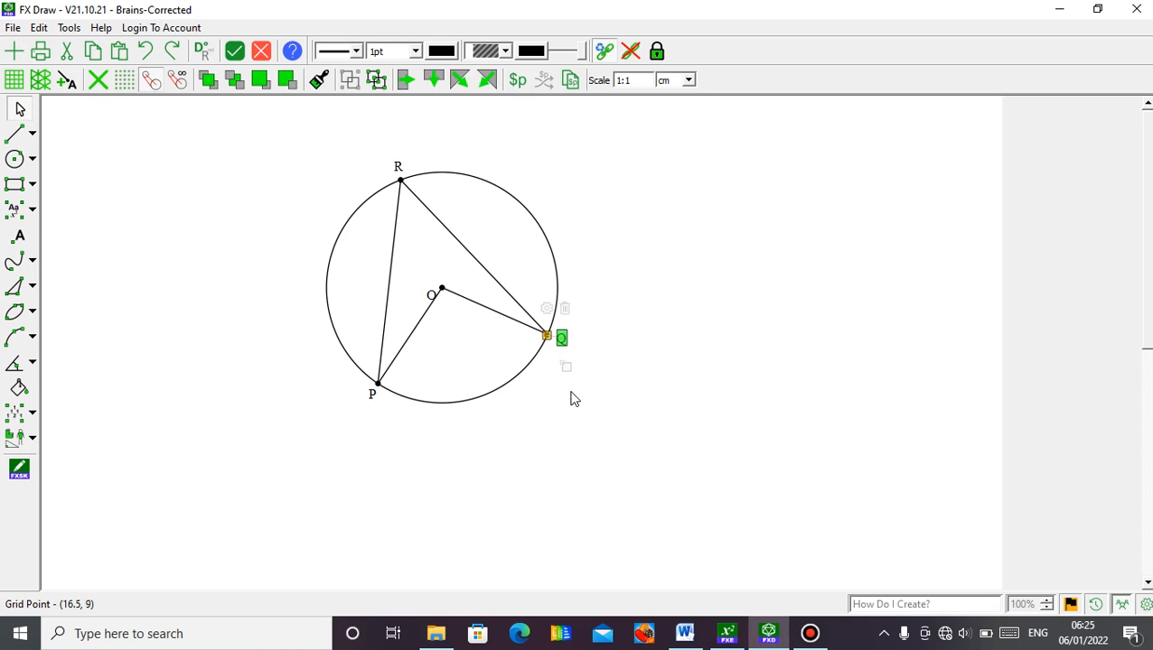
click(642, 346)
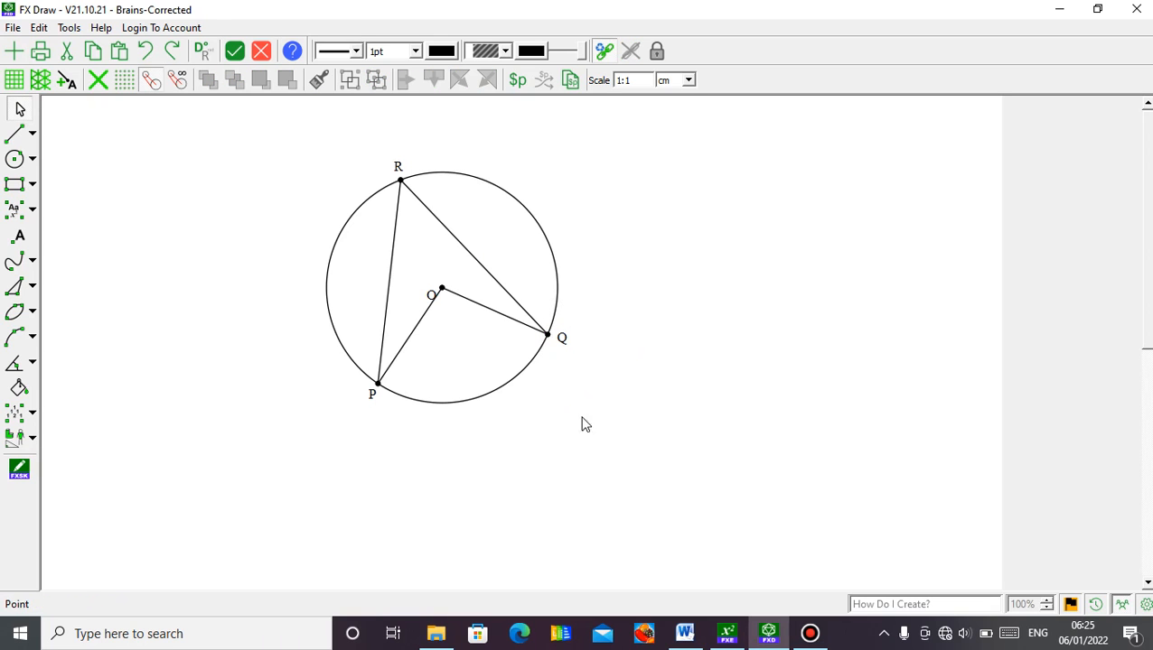
click(433, 298)
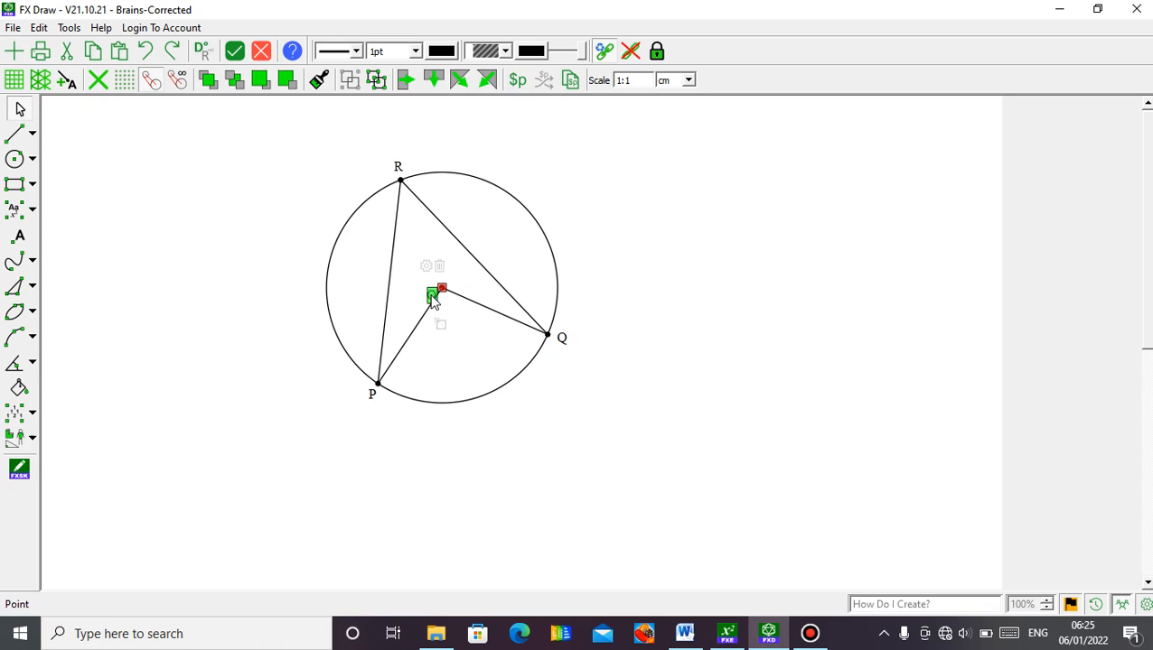
key(Up)
key(Up)
key(Up)
key(Up)
key(Up)
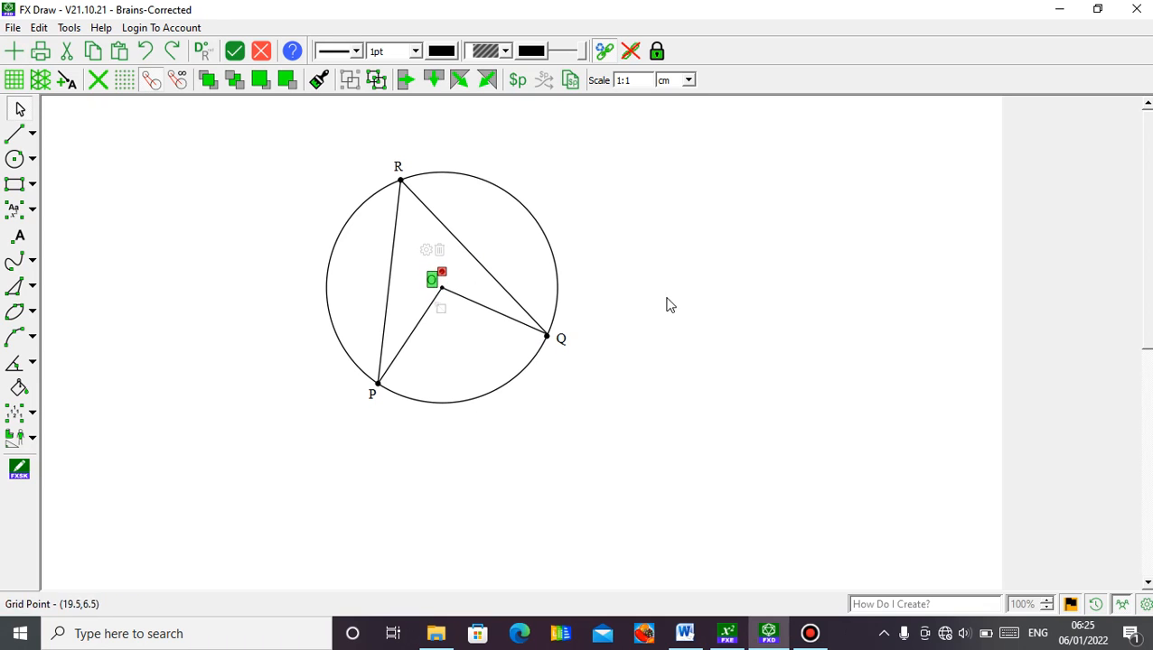
click(667, 304)
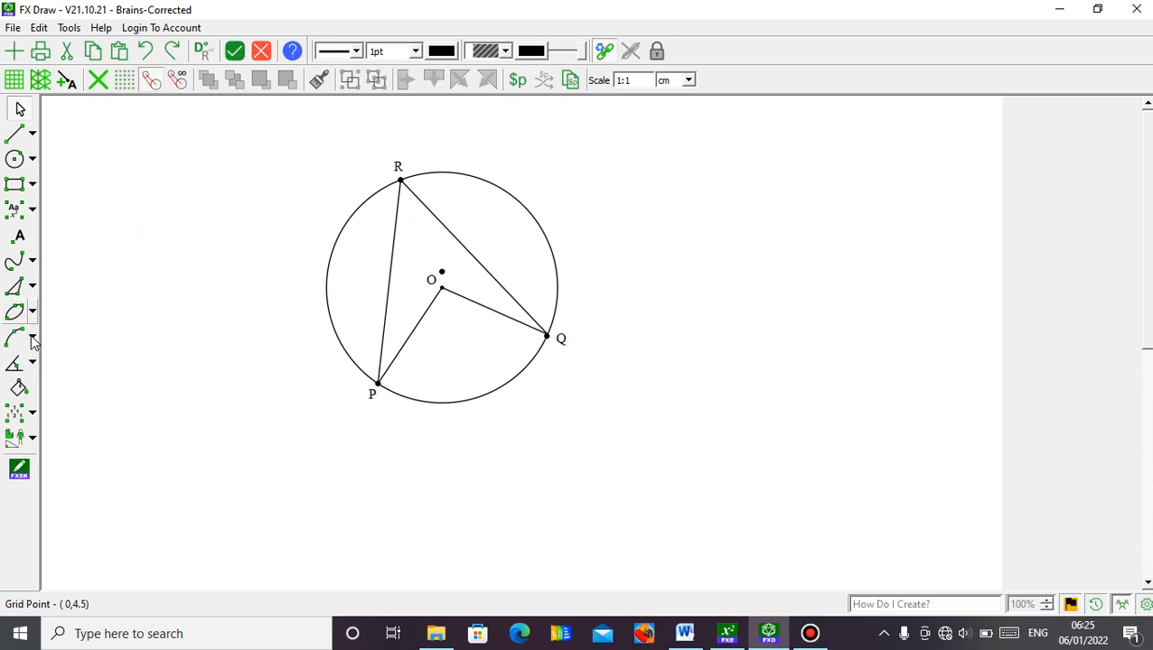
Mark the angle between the two radii at O and the angle between the two chords at R.
click(33, 366)
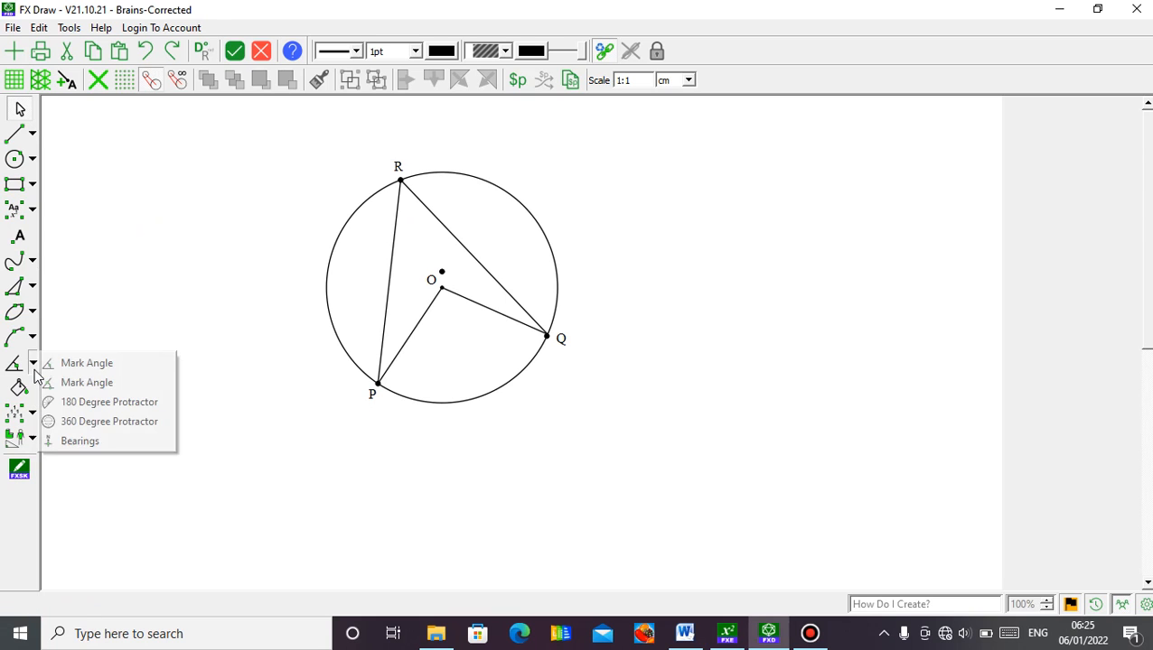
click(76, 376)
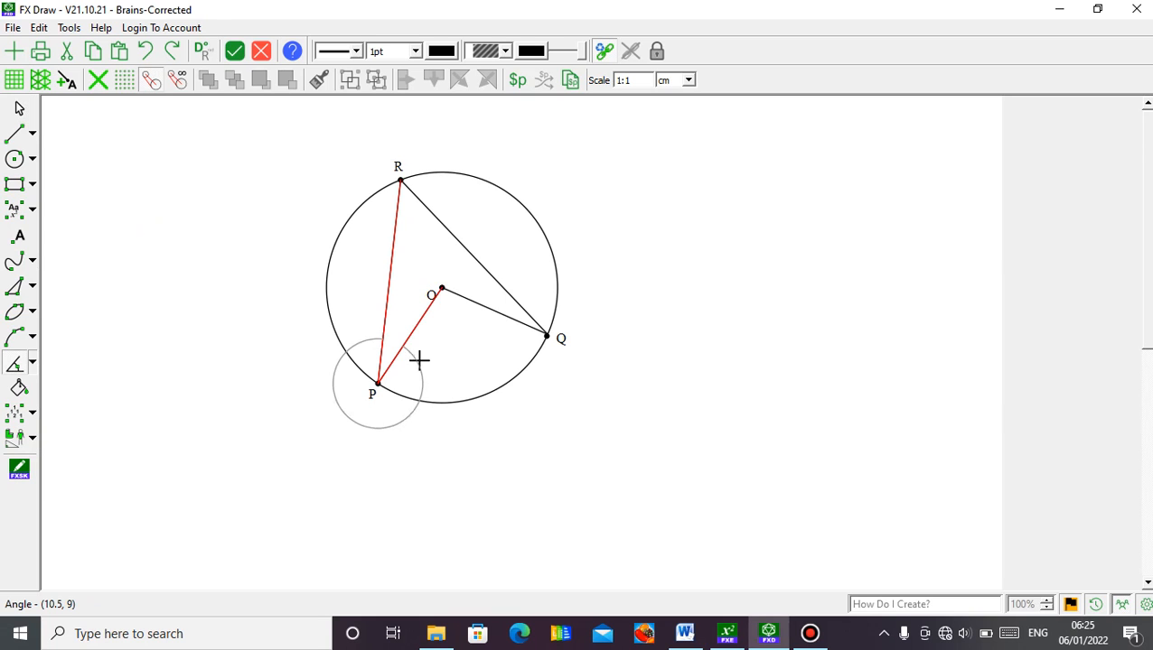
click(449, 313)
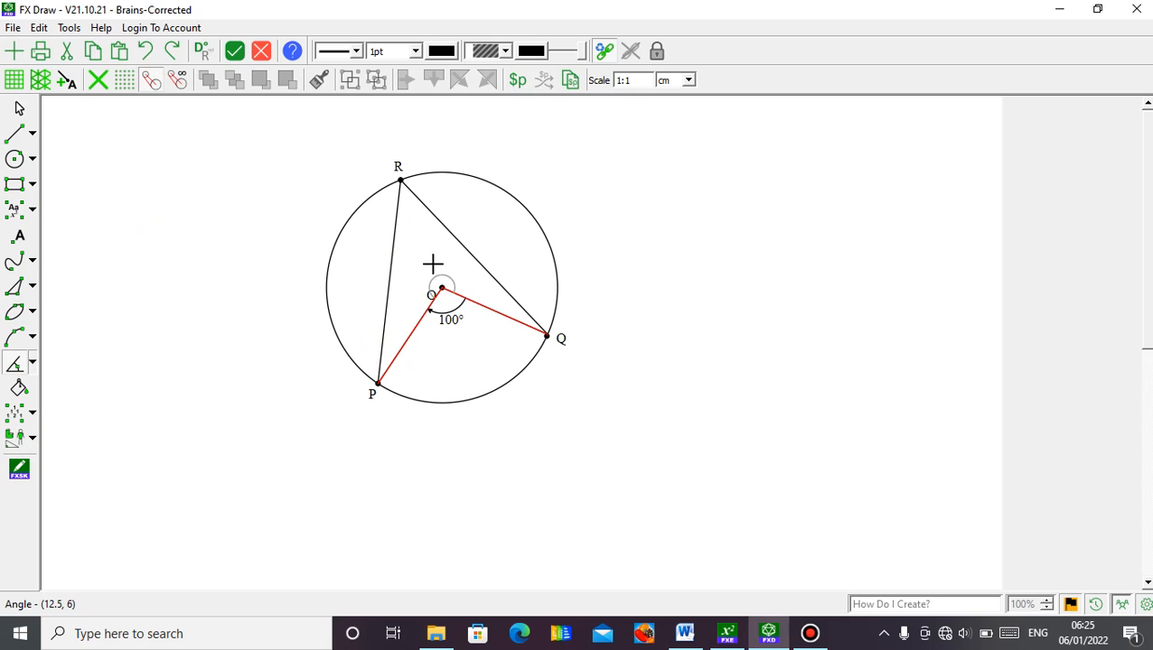
click(410, 207)
click(19, 109)
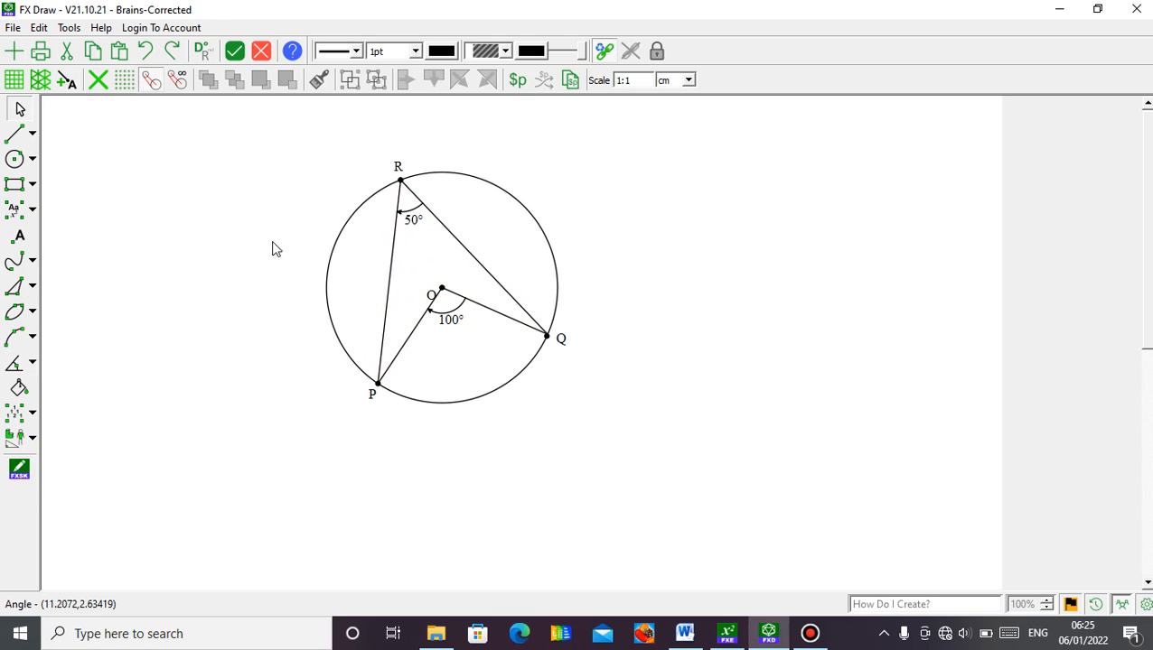
Shift the angle value at O slightly down and move the O label up, clear of the radius line.
click(456, 331)
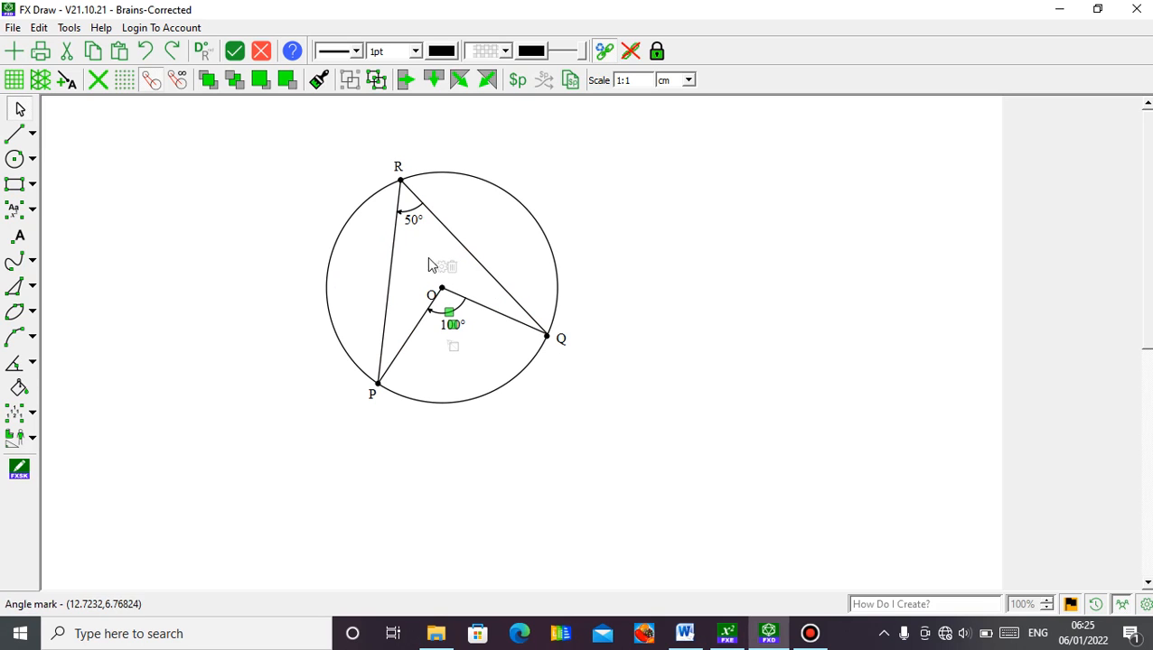
click(421, 298)
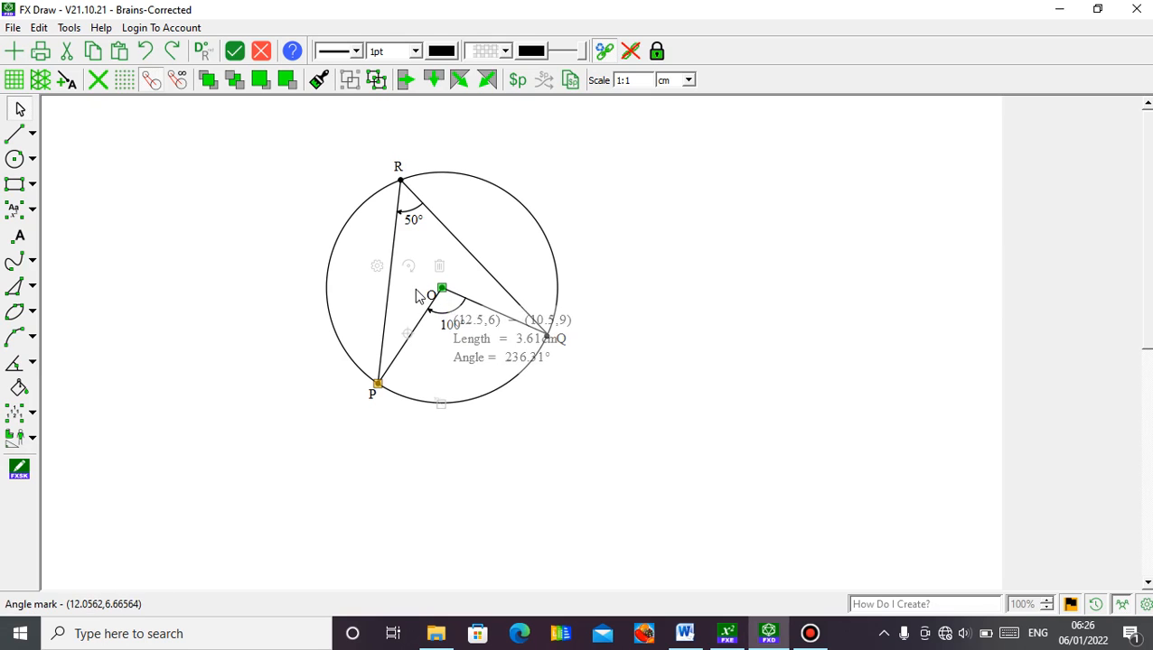
click(260, 264)
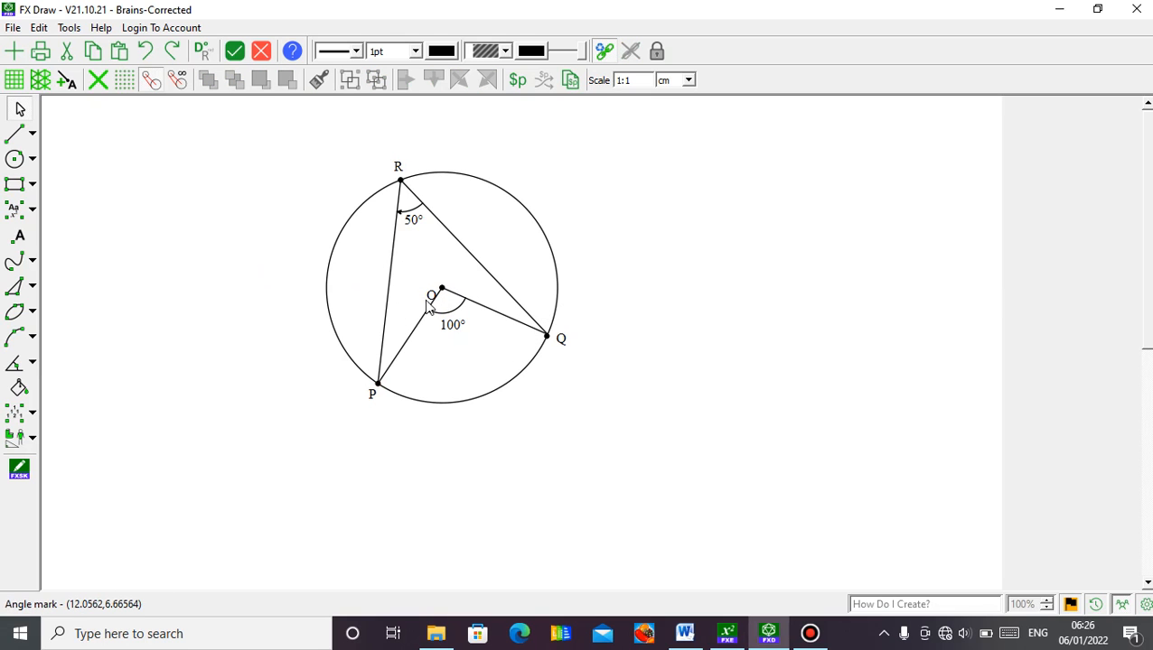
click(429, 306)
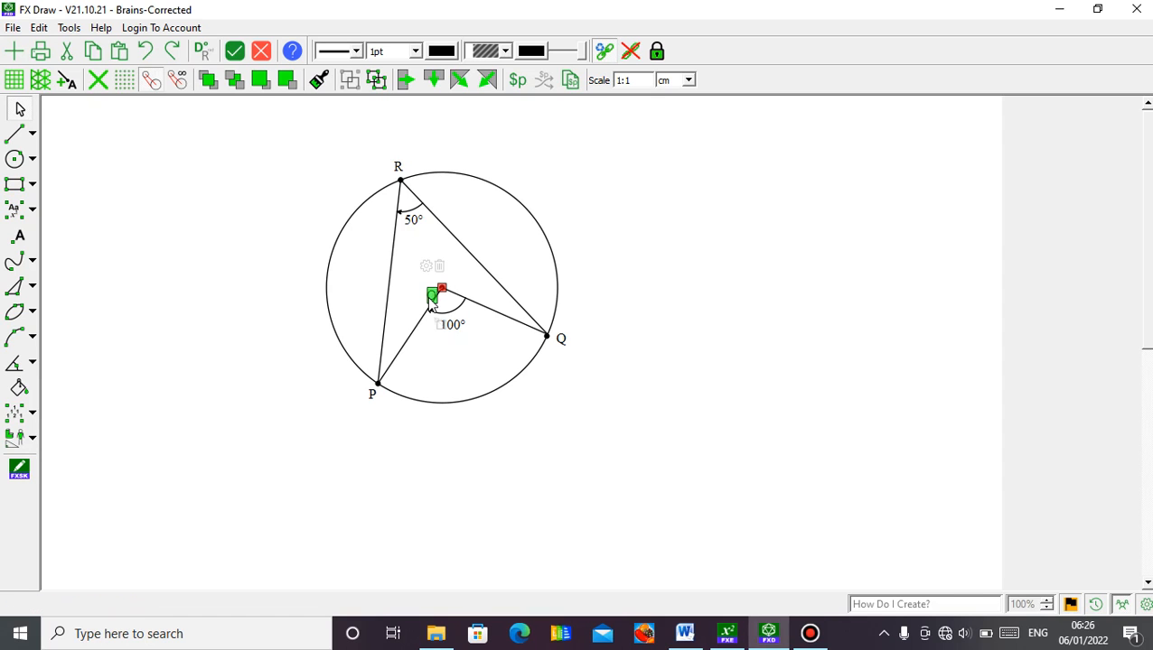
drag(433, 295, 430, 282)
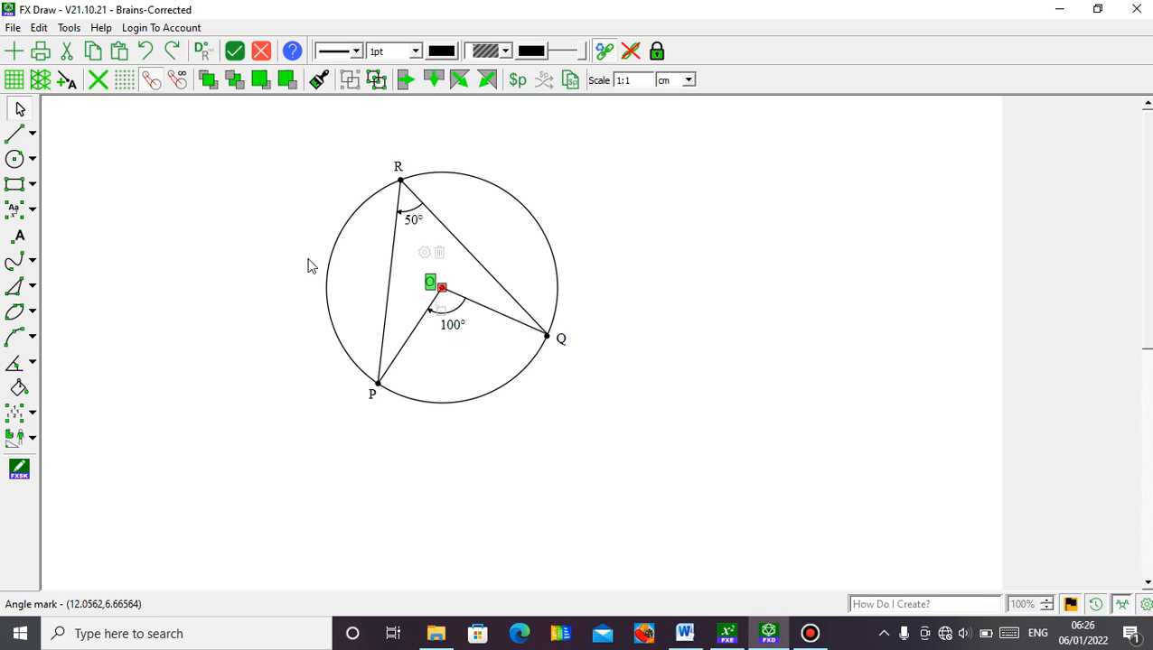
click(268, 246)
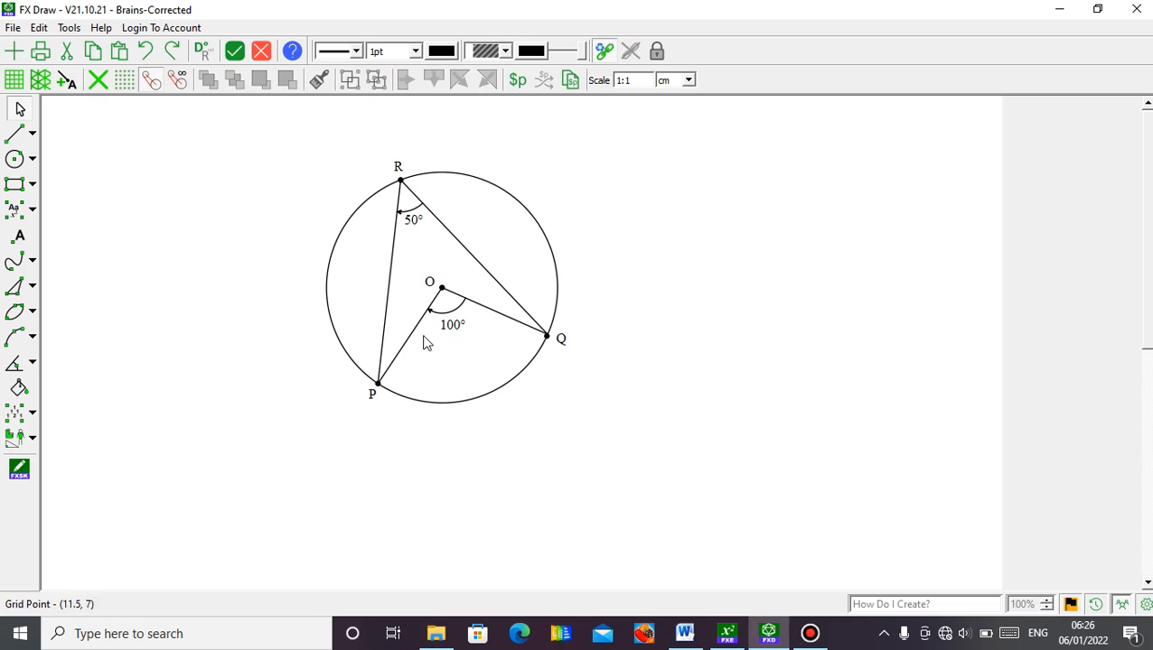
Change the angle mark at R to the arc style labelled x with a clockwise arrow, and deselect it.
click(417, 230)
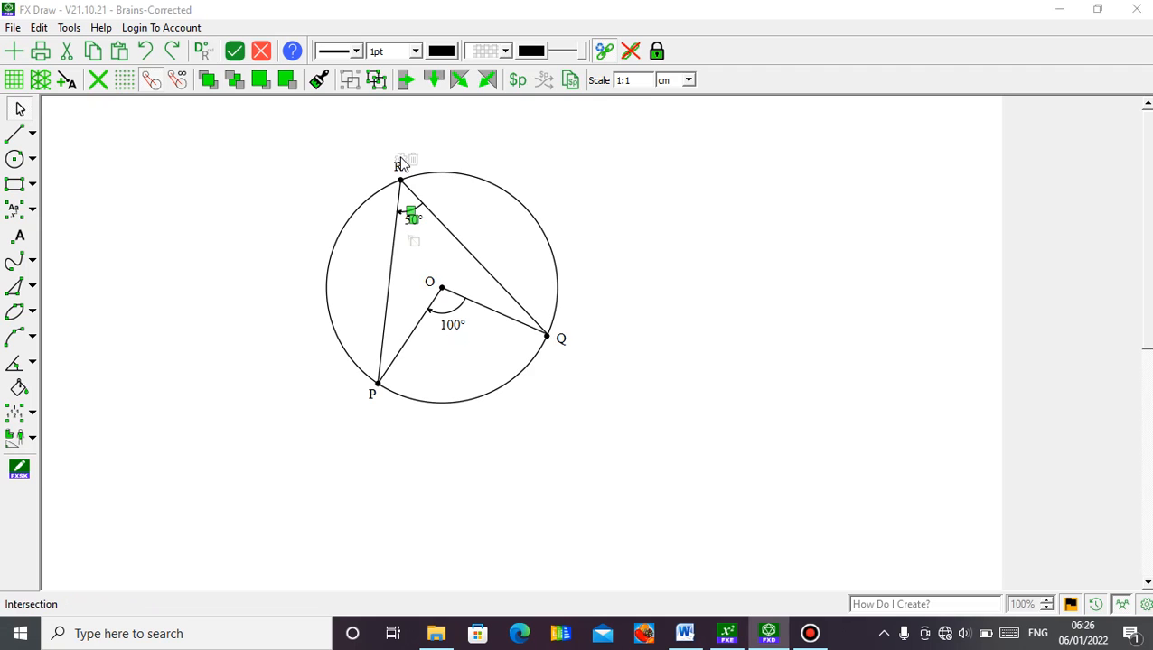
click(401, 160)
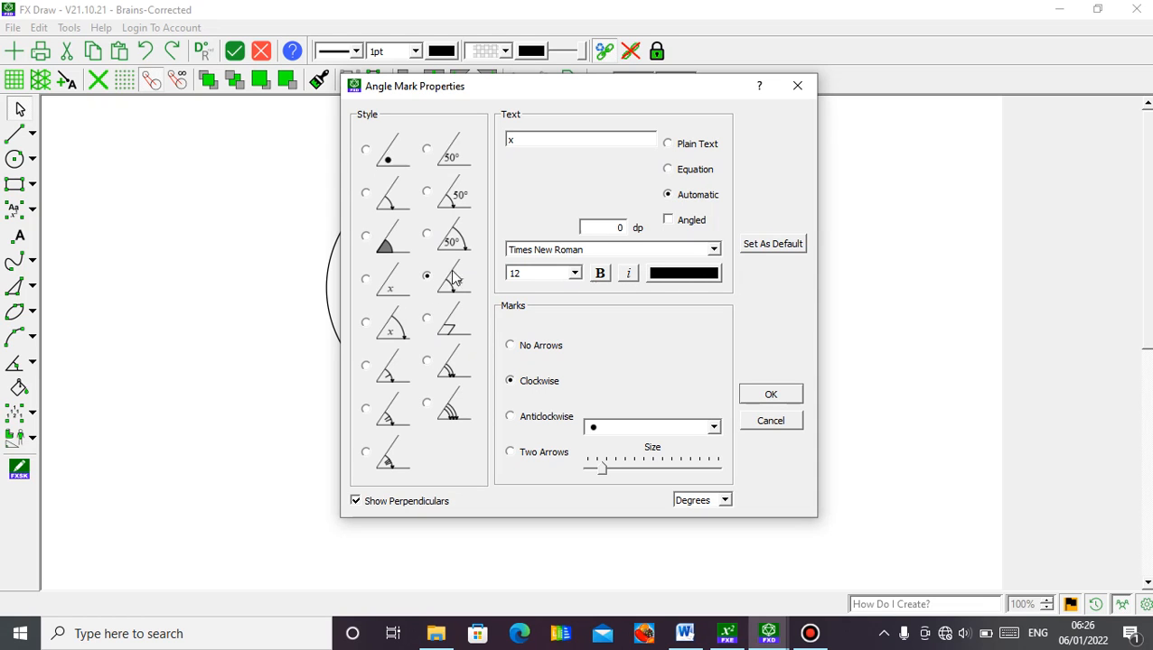
click(770, 395)
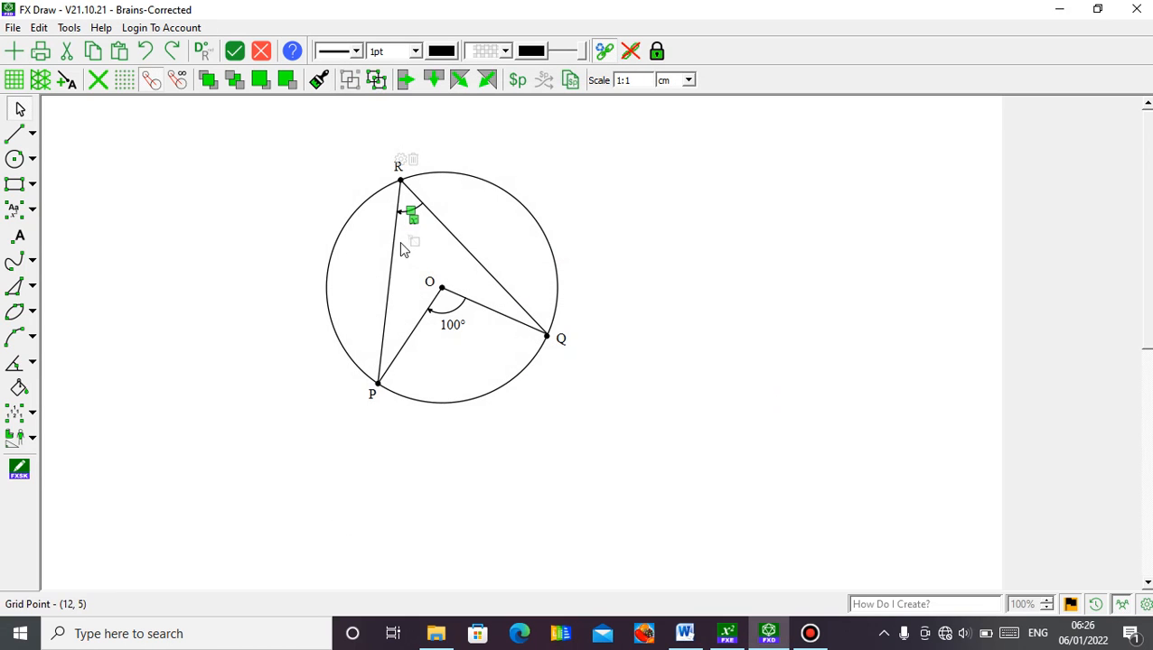
click(668, 286)
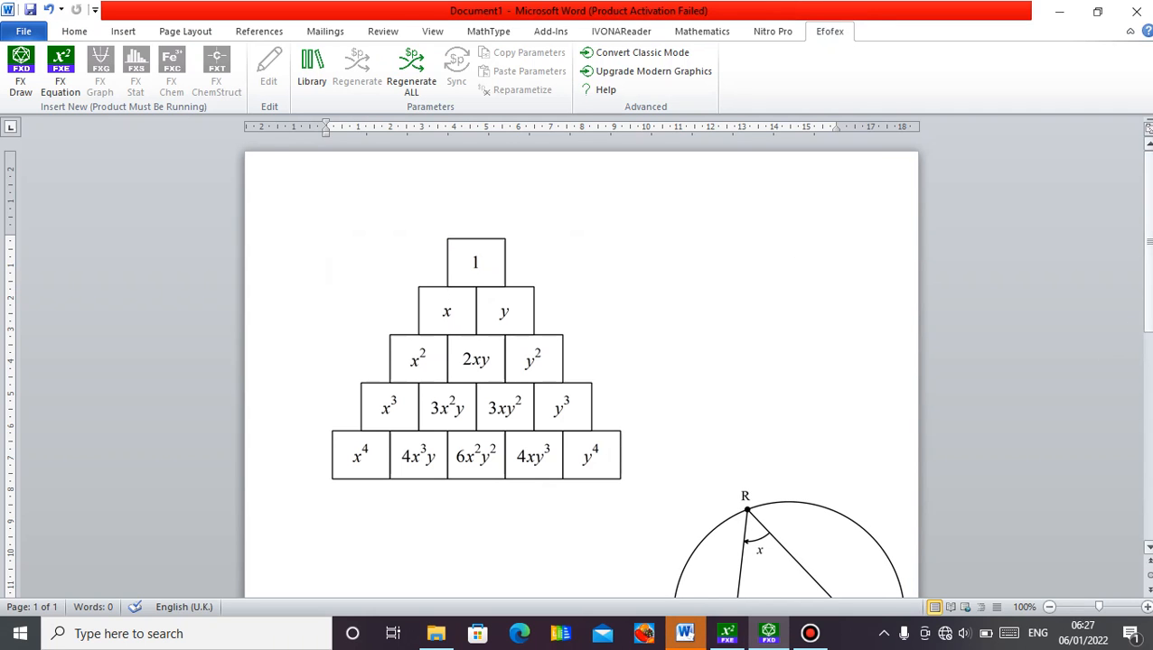
In the Word document, move the inserted circle diagram left so it sits below the Pascal's triangle, and deselect it.
scroll(1143, 545, down, 2)
scroll(1140, 354, down, 2)
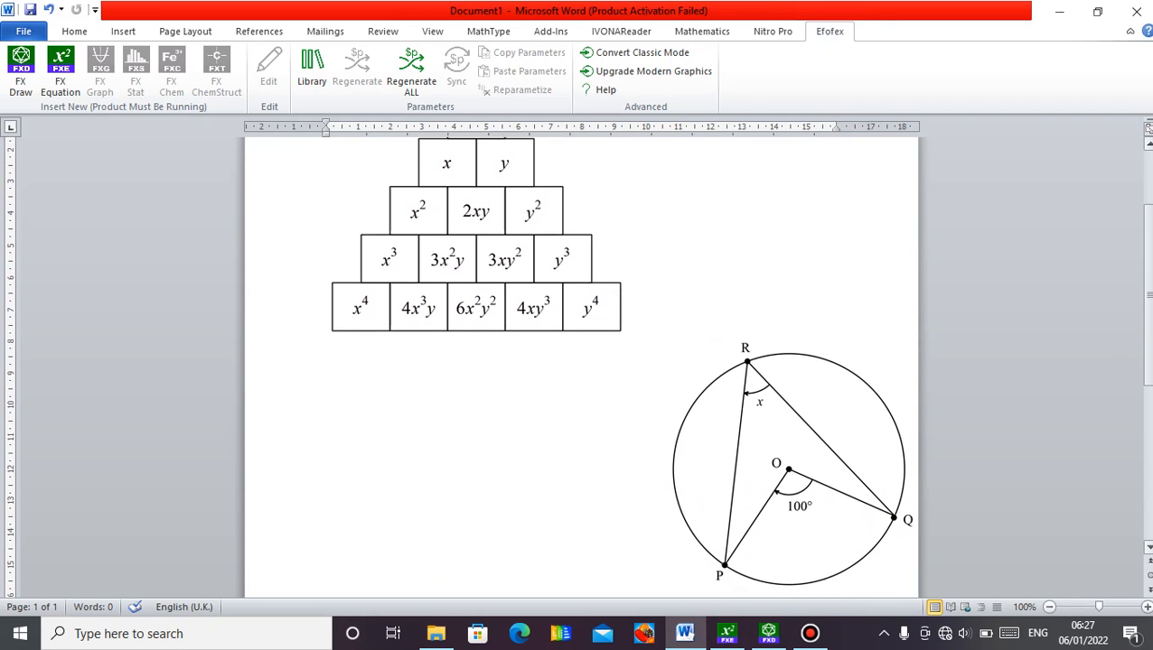
click(791, 479)
mouse_move(789, 480)
mouse_down()
mouse_move(455, 524)
mouse_move(498, 521)
mouse_move(655, 448)
mouse_move(522, 486)
mouse_up()
click(834, 326)
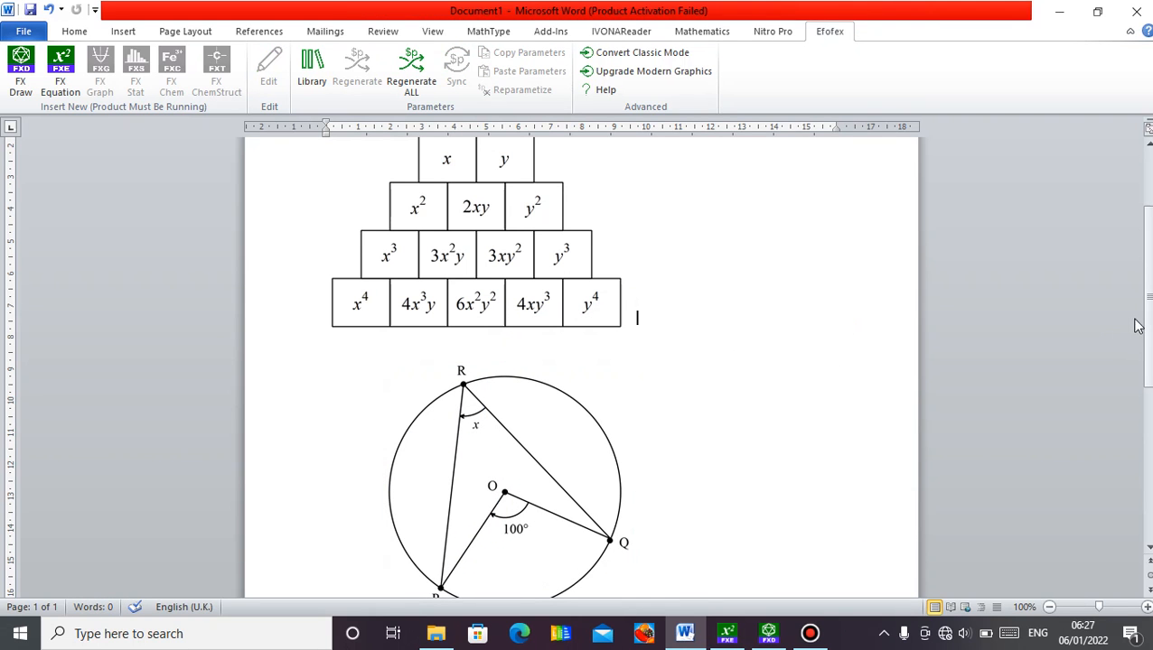
Open the Pascal's triangle from the Word document for editing in FX Draw and delete it from the drawing page.
mouse_move(1148, 318)
mouse_down()
mouse_move(1147, 337)
mouse_move(1147, 321)
mouse_up()
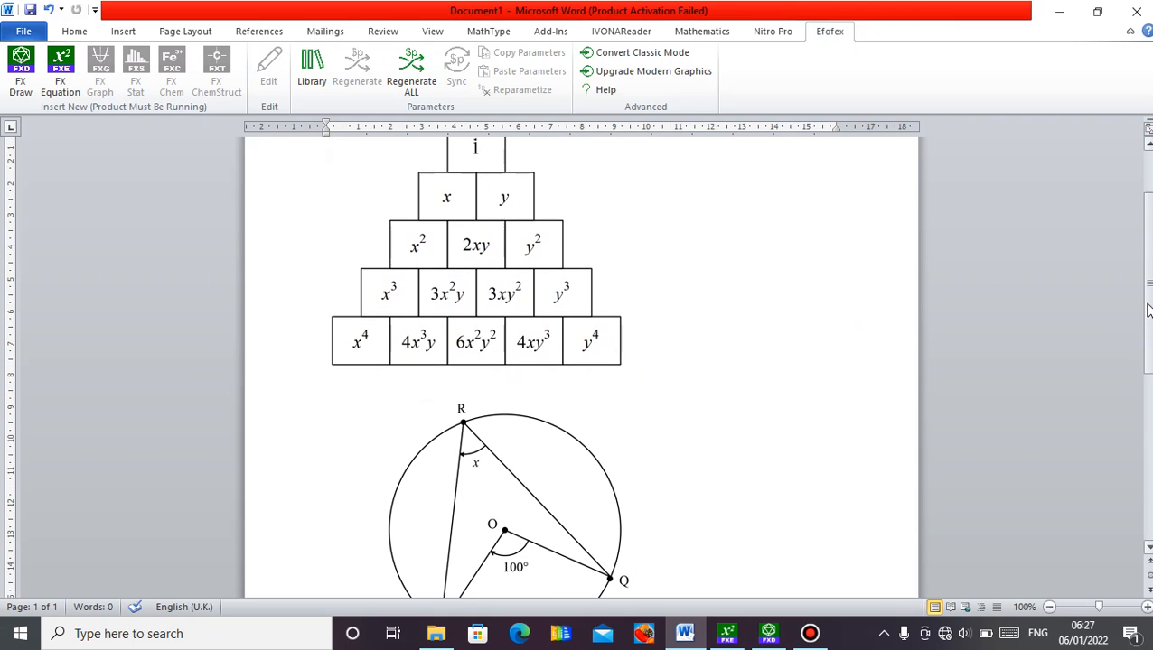
click(468, 267)
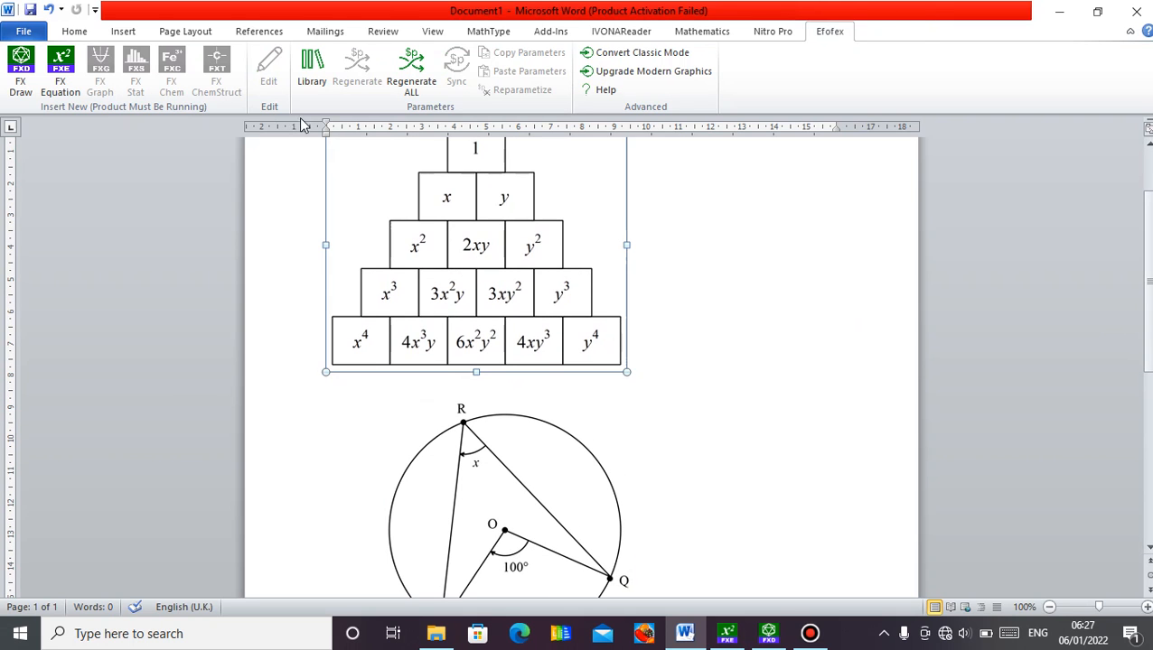
click(279, 92)
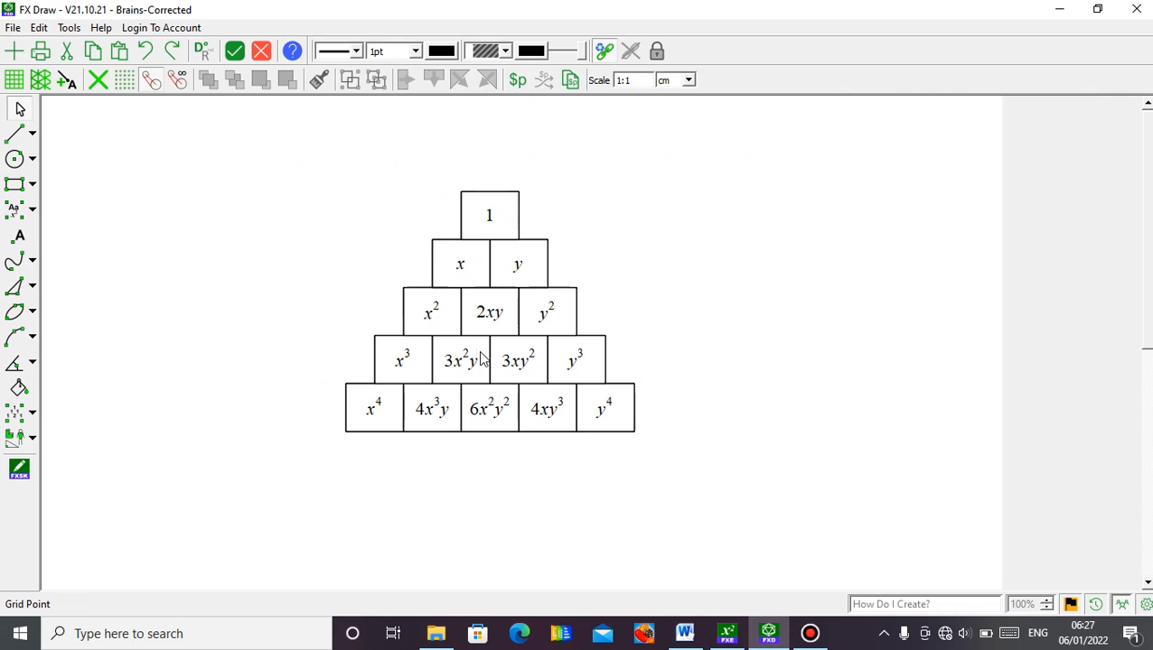
click(549, 293)
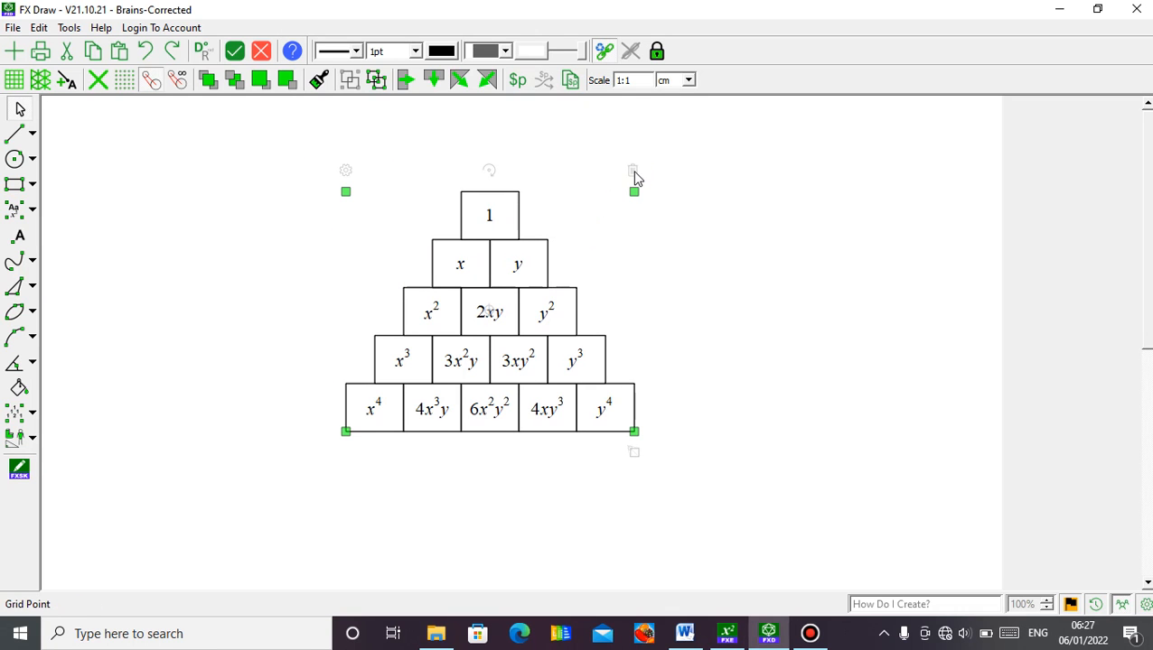
click(634, 173)
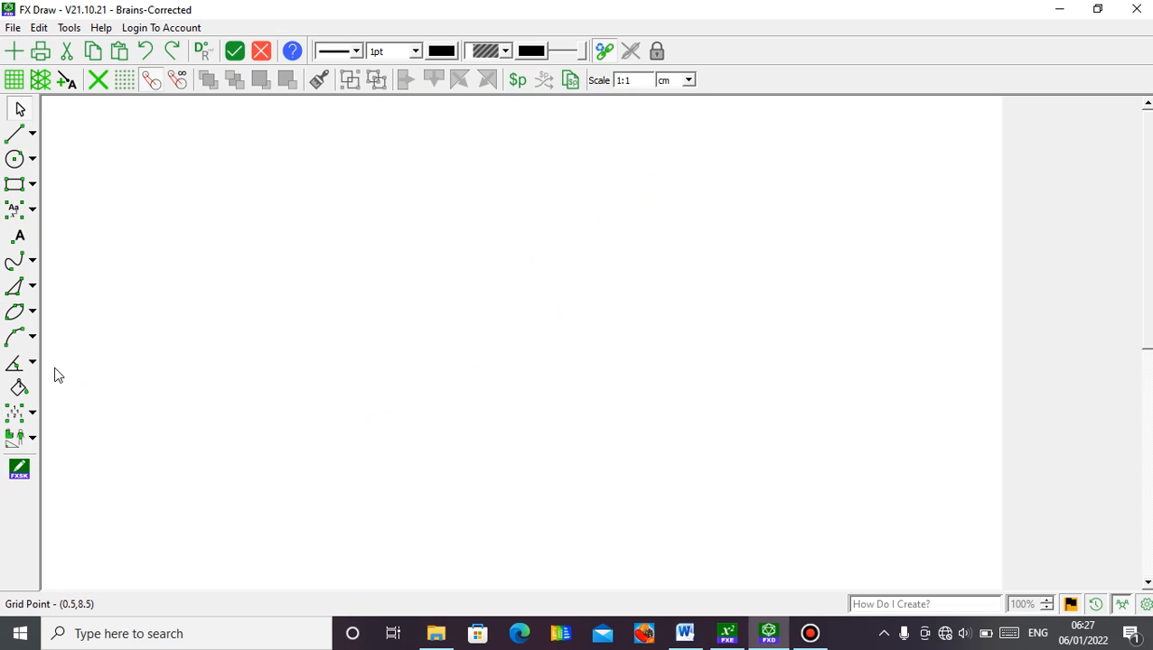
click(34, 287)
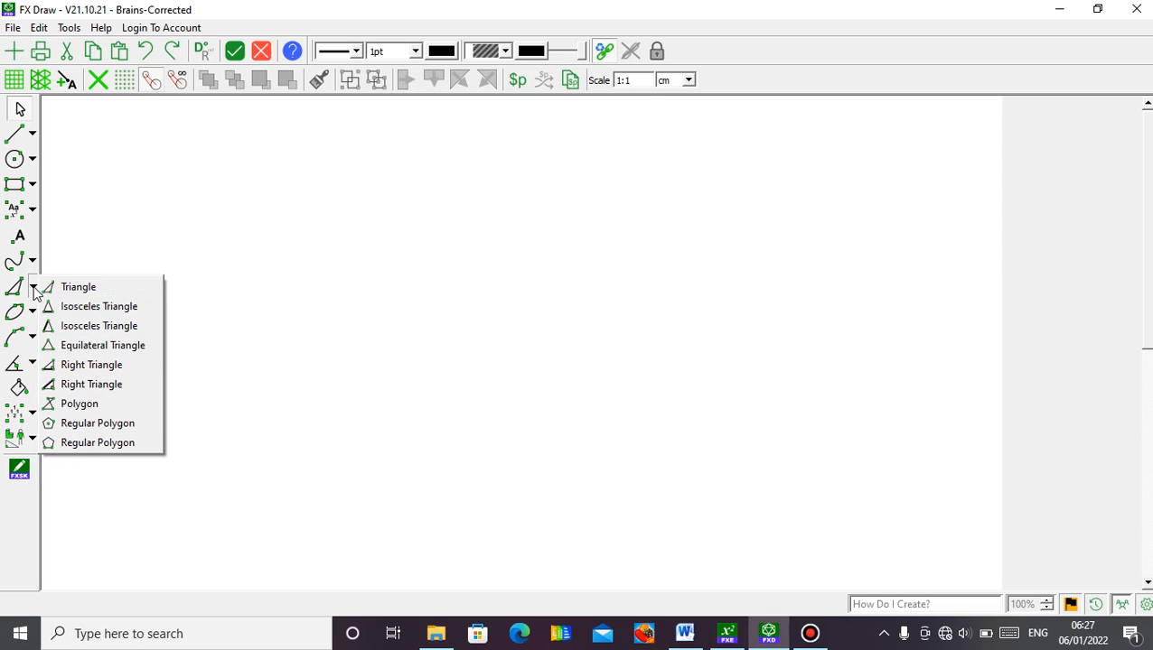
click(34, 289)
click(33, 337)
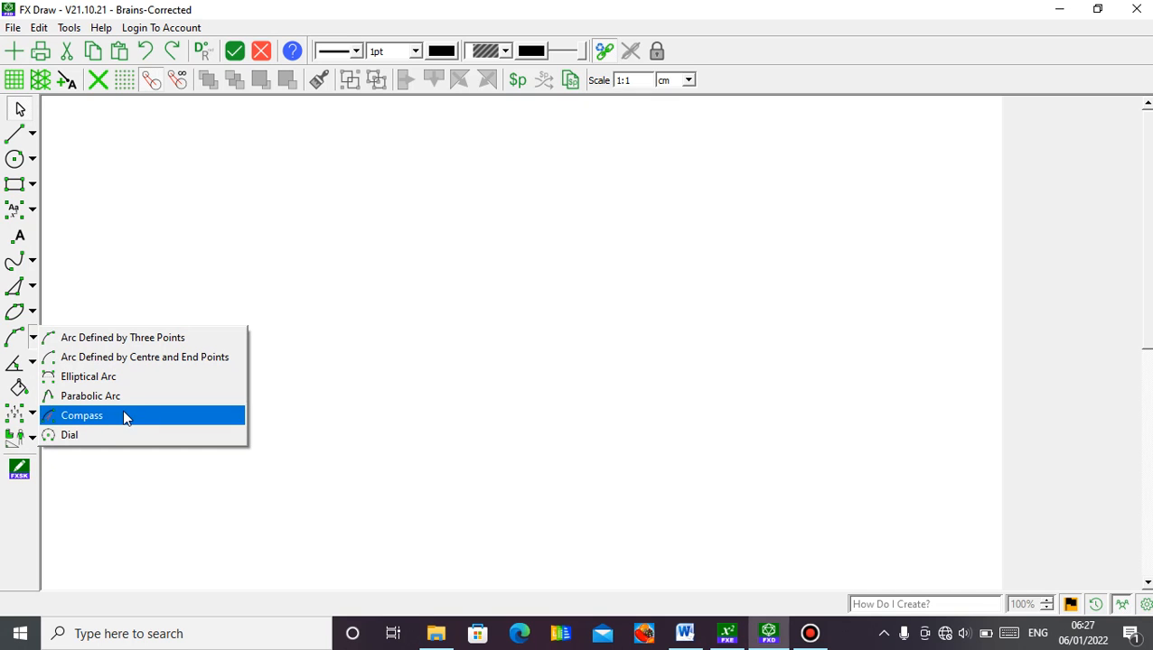
click(32, 160)
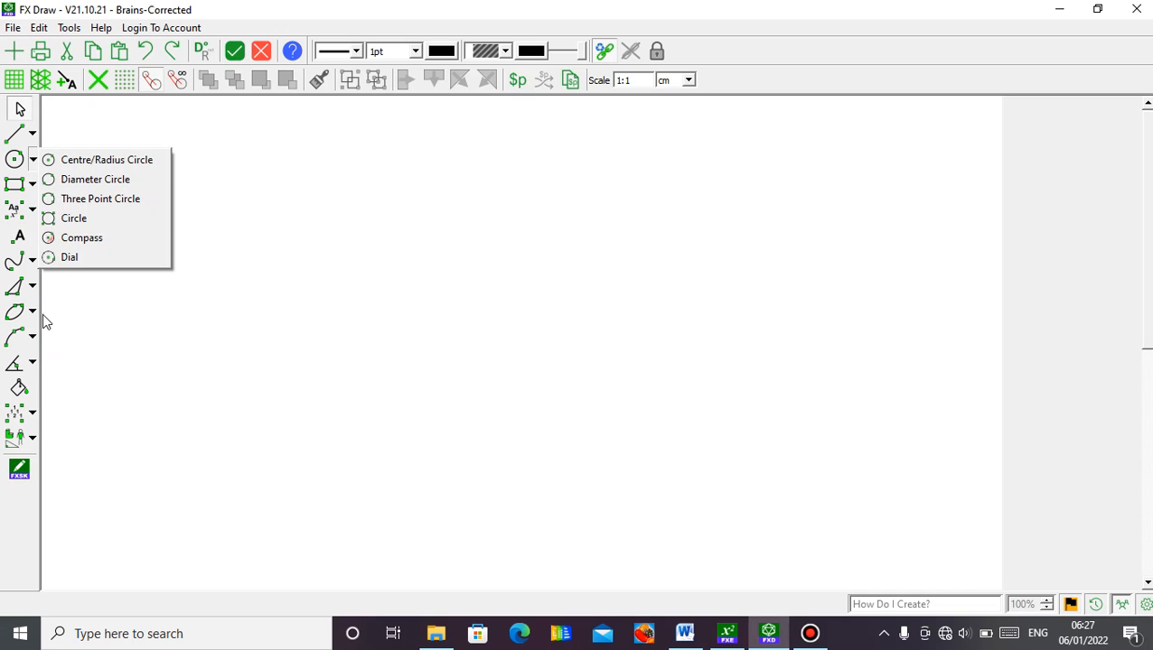
click(33, 364)
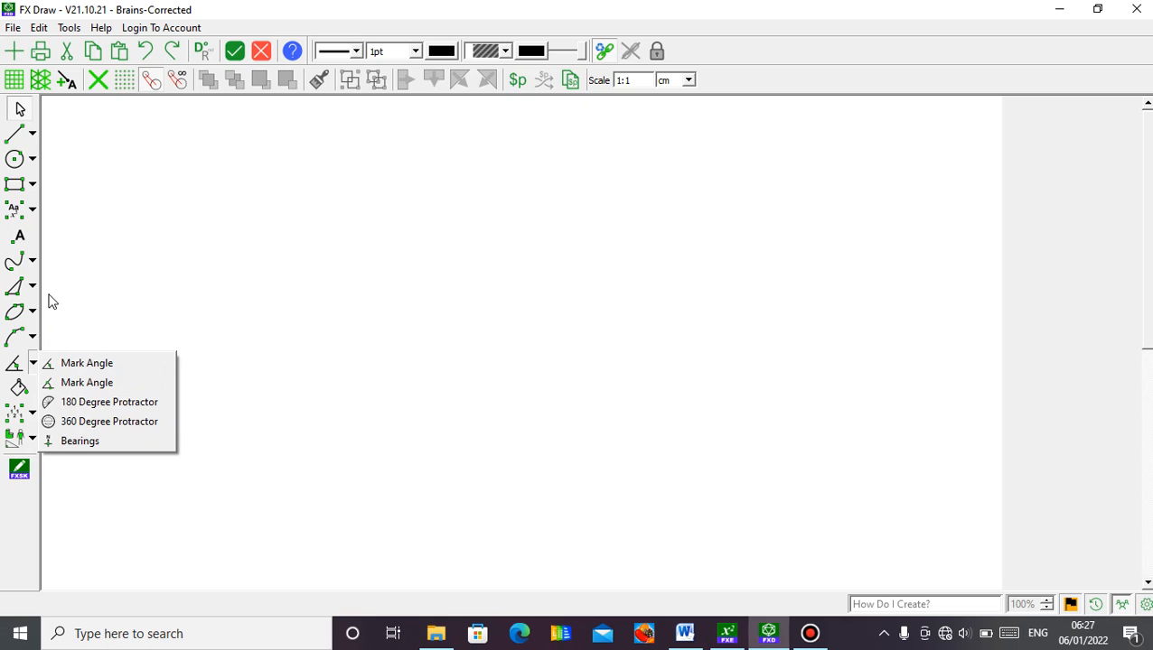
click(33, 339)
click(34, 339)
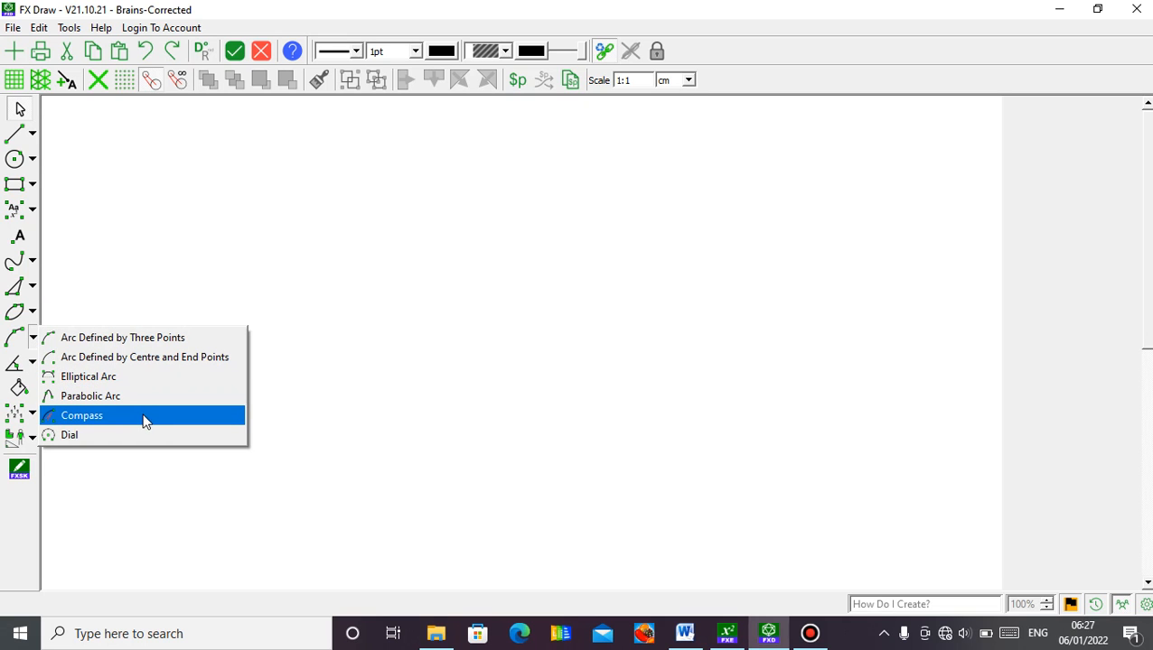
click(136, 416)
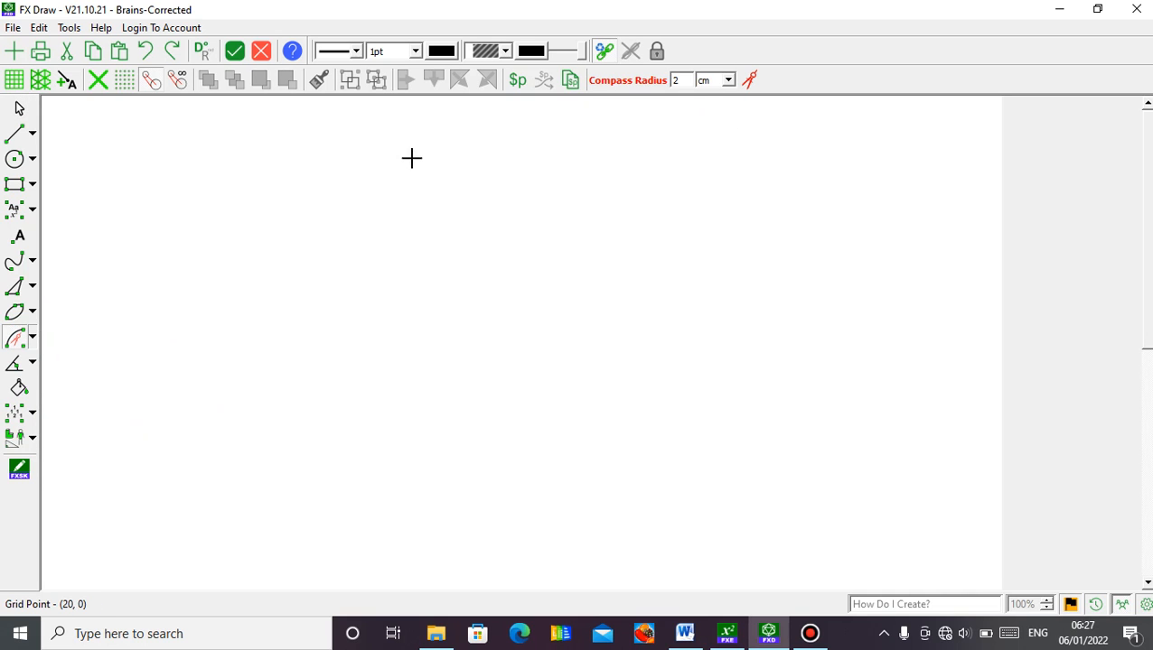
click(20, 111)
Draw a horizontal line about 8.5 cm long across the middle of the page and label its left end A and right end B.
click(15, 134)
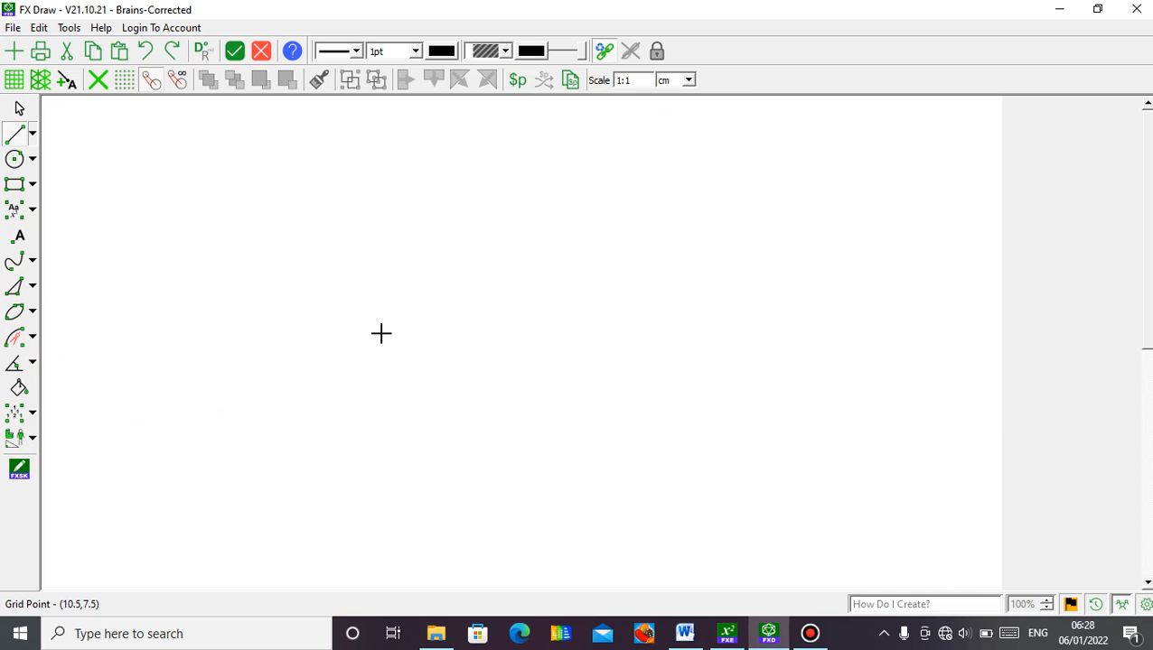
drag(375, 350, 651, 351)
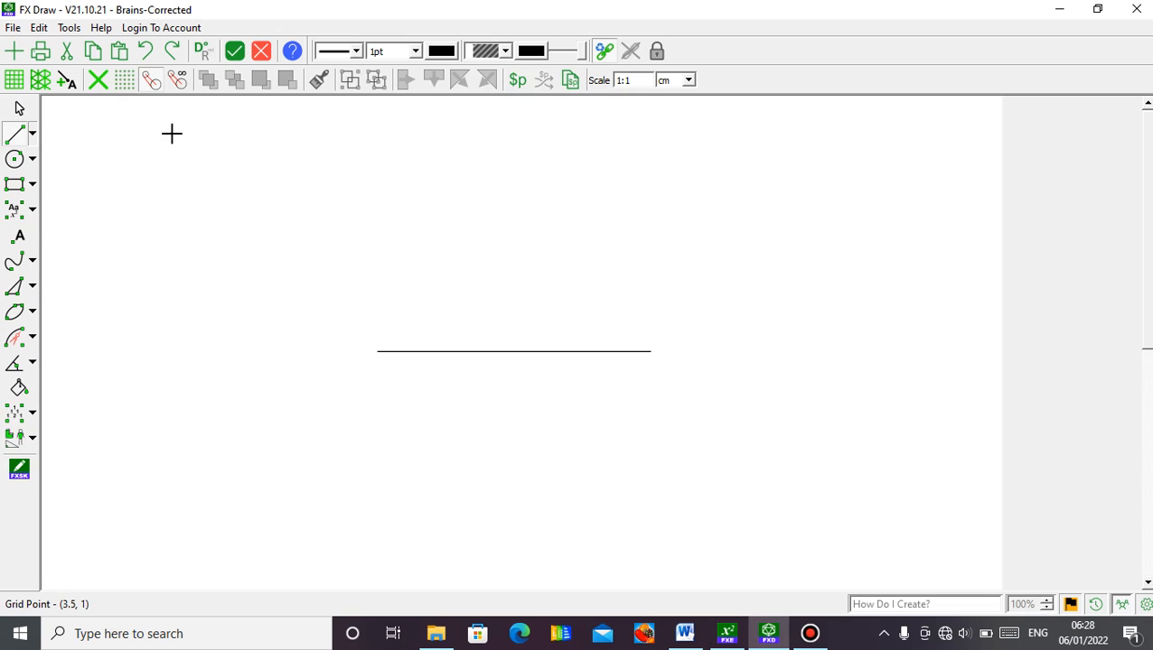
click(20, 237)
click(377, 352)
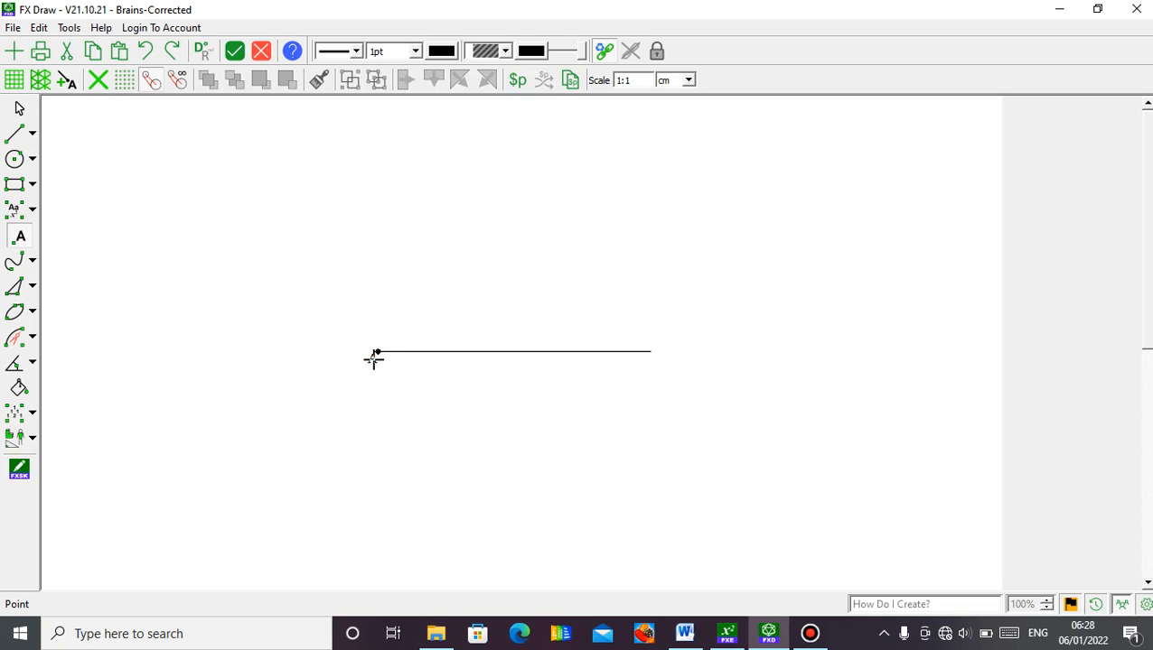
click(650, 352)
click(658, 360)
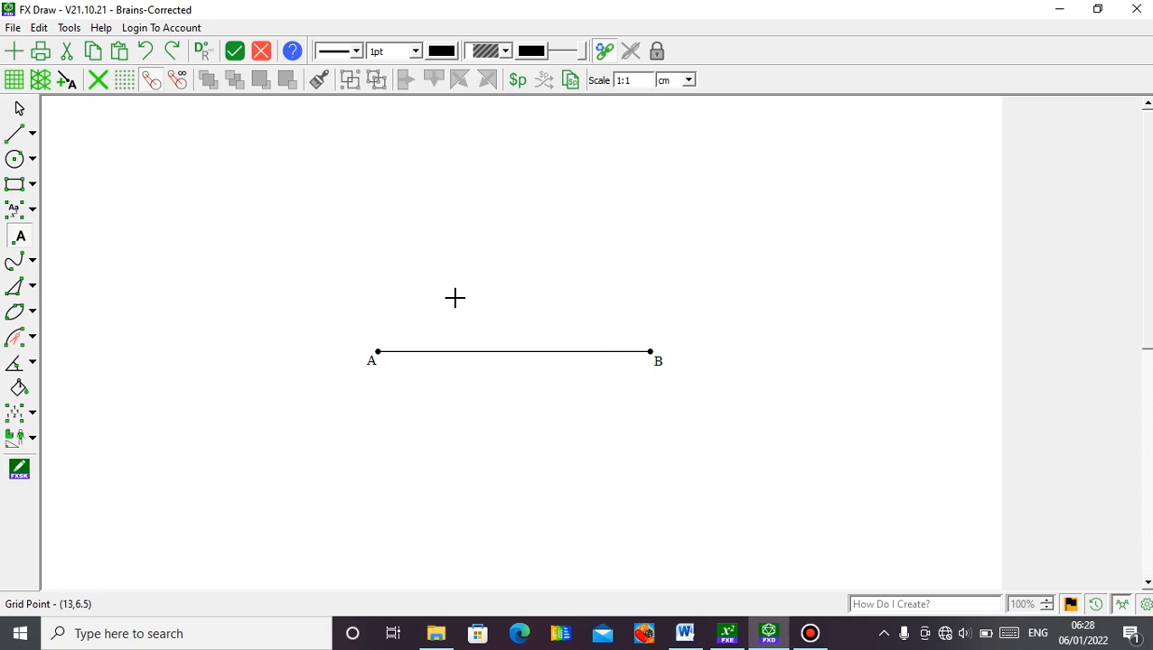
Check the length of line AB in its properties read-out, and deselect the line.
click(15, 340)
click(20, 110)
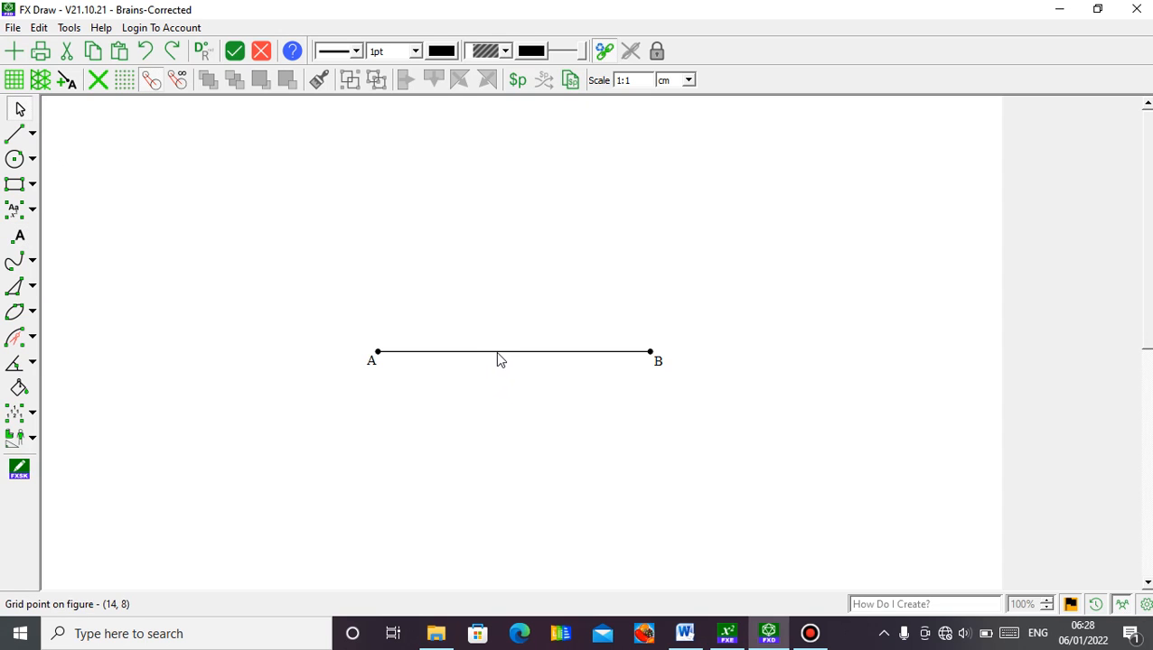
click(497, 353)
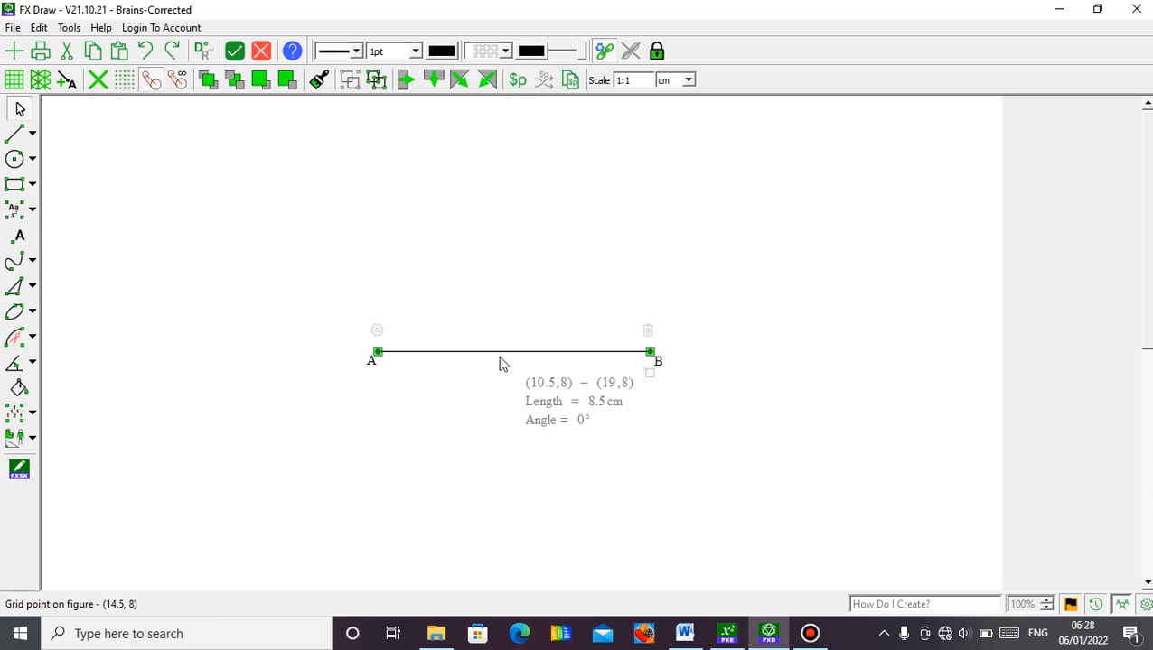
click(455, 452)
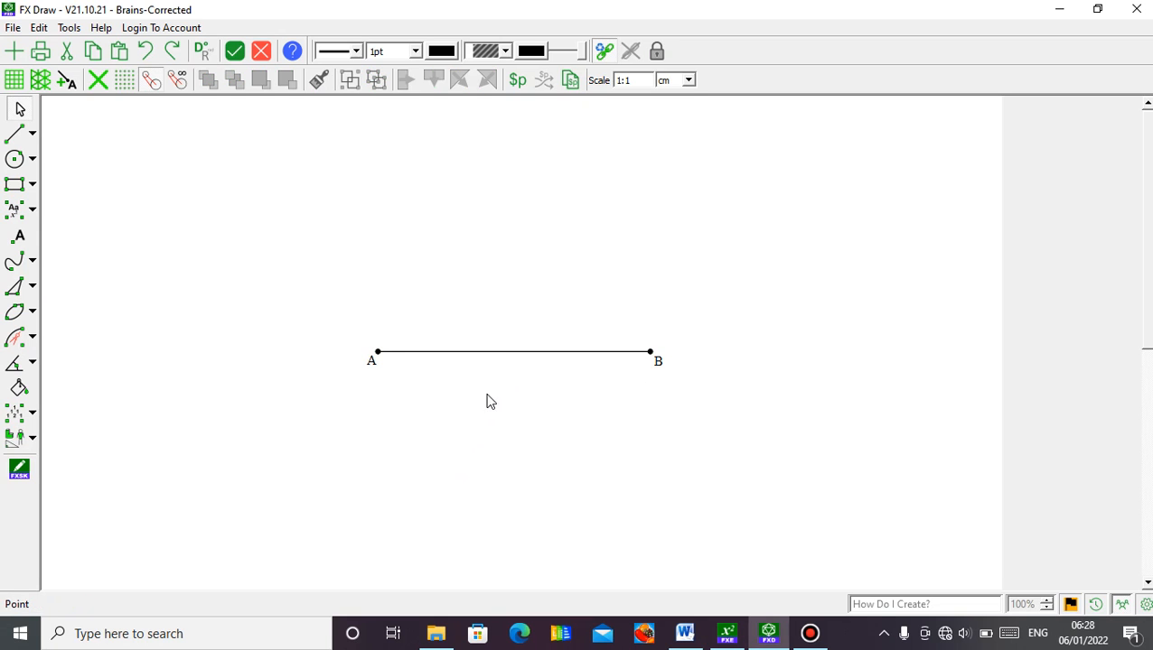
Add an annotation of the coordinates, length and angle below line AB, and delete it again.
click(497, 354)
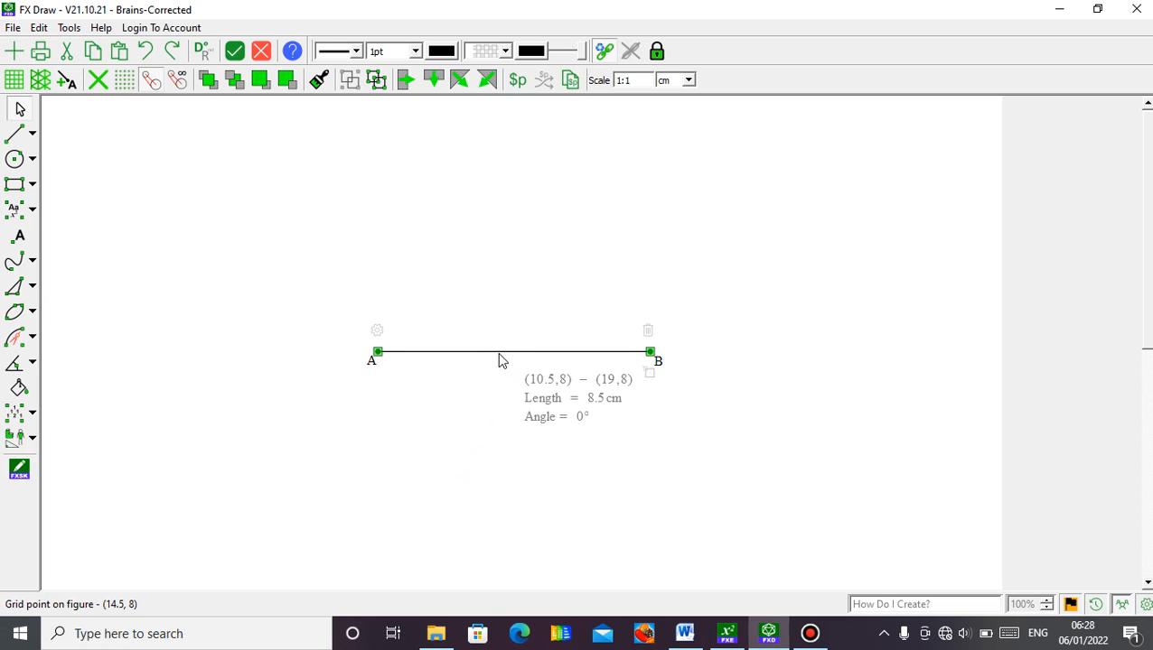
right_click(502, 360)
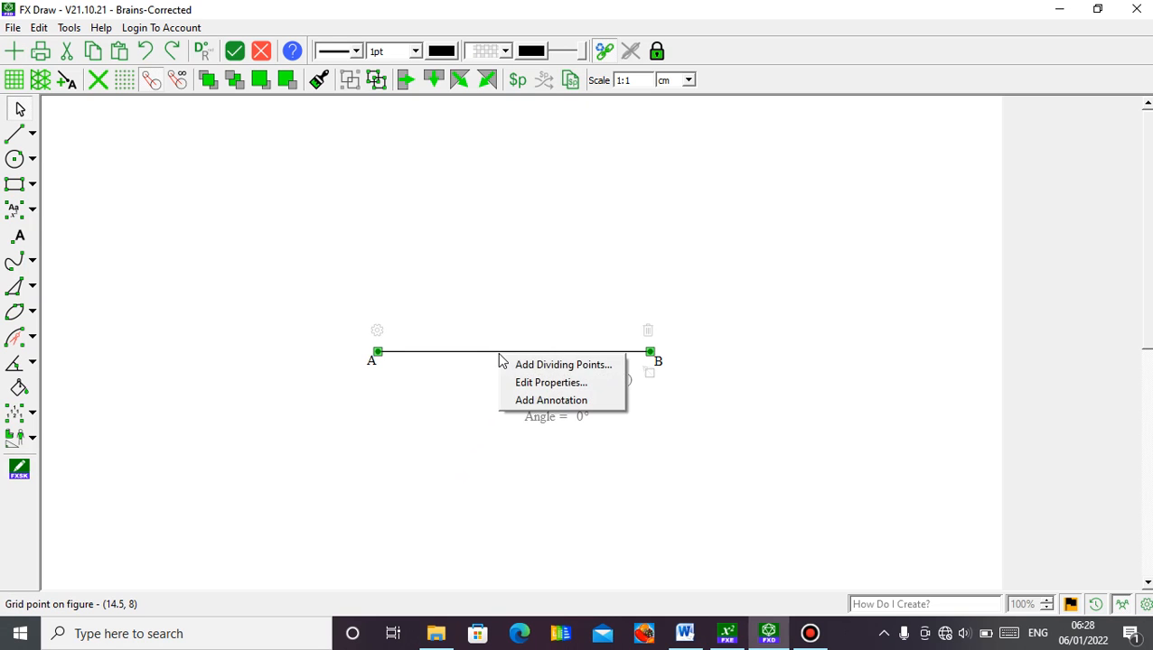
click(560, 399)
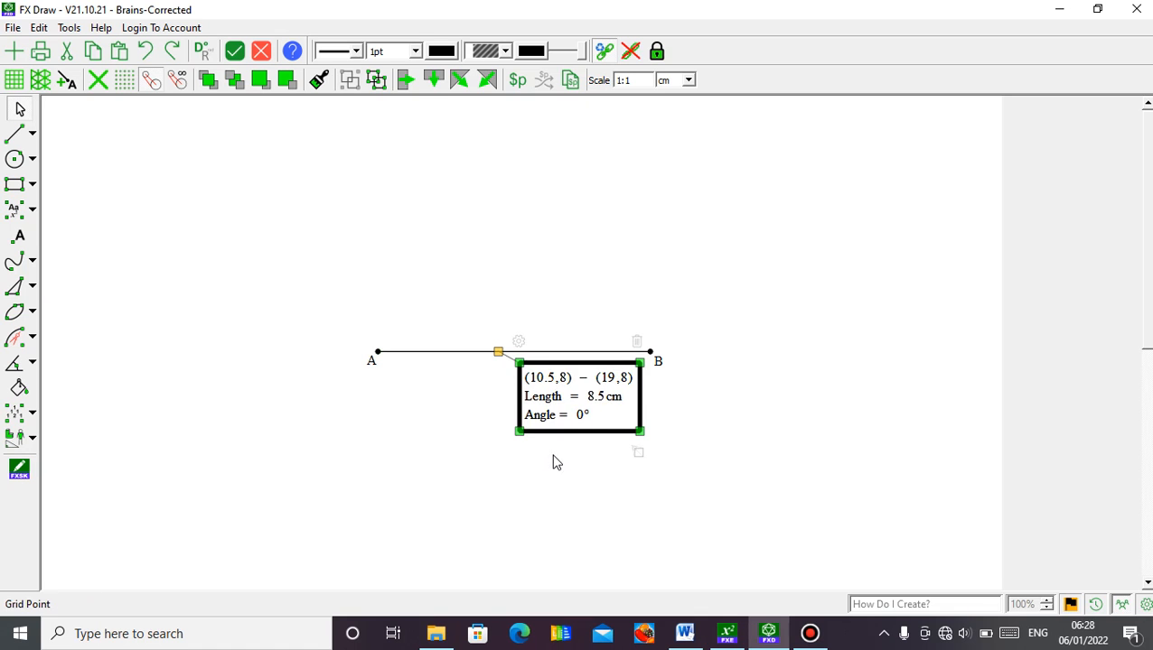
click(645, 478)
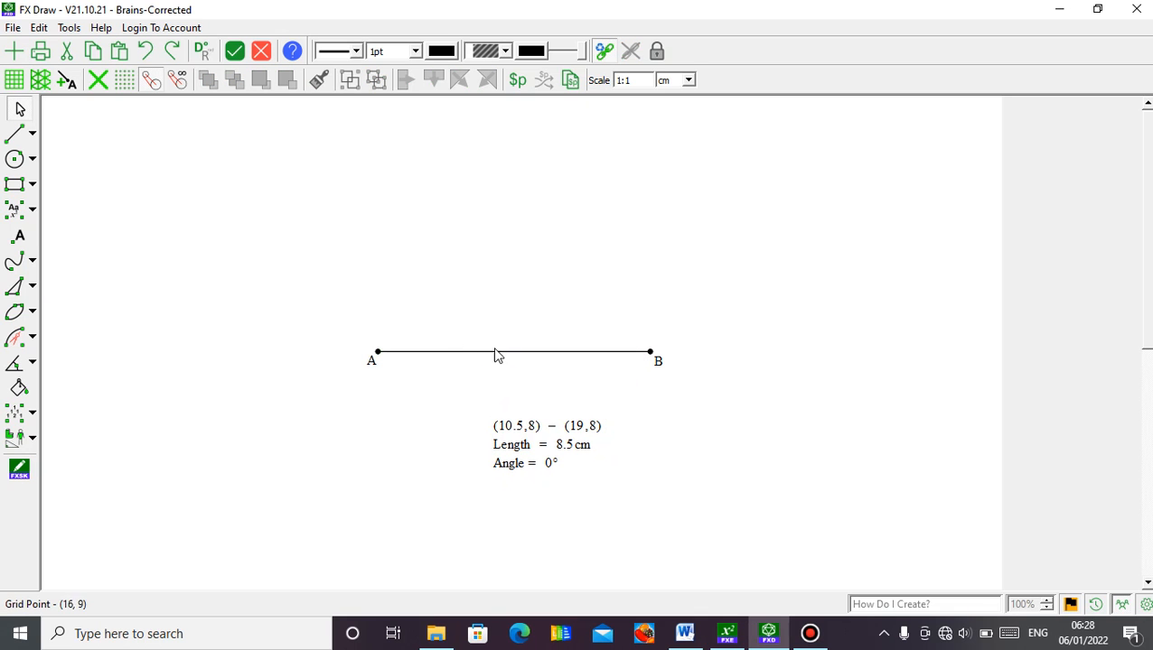
click(551, 460)
key(Delete)
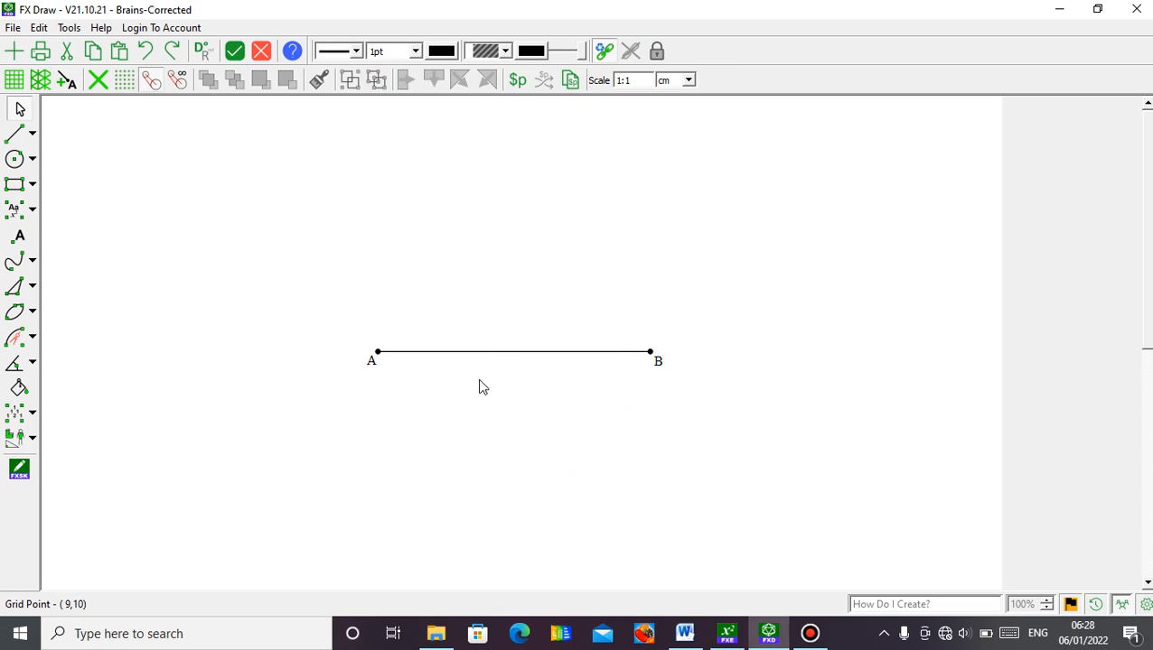
With the arc Compass set to a 5 cm radius, draw arcs centred on A above and below line AB.
click(33, 341)
click(85, 420)
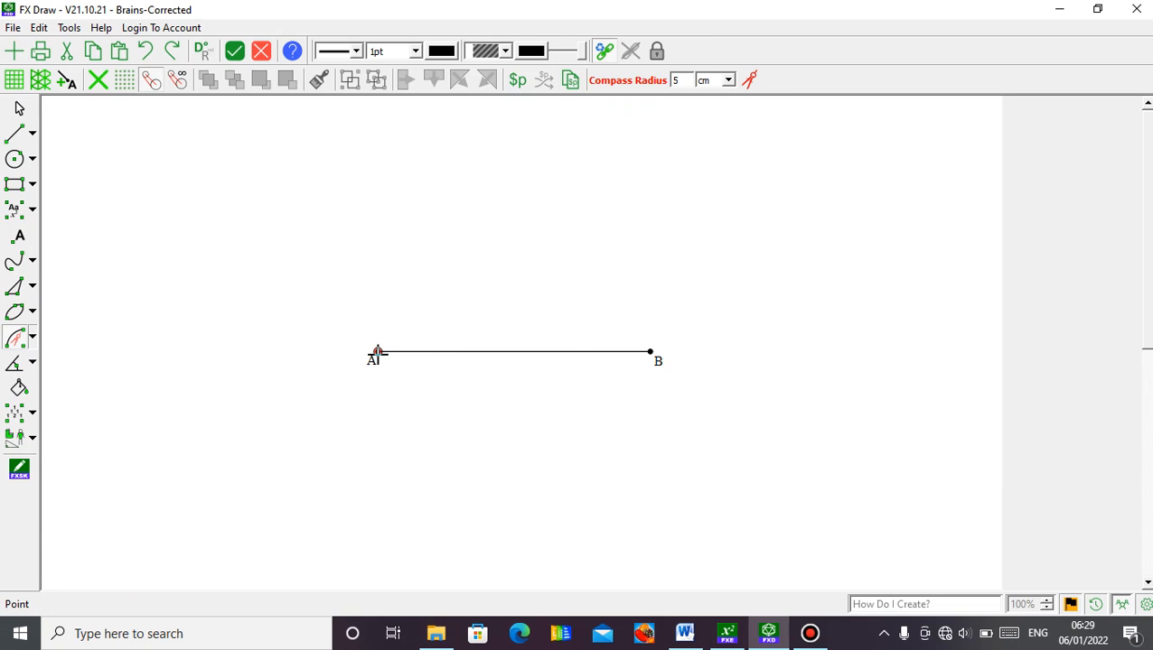
click(378, 351)
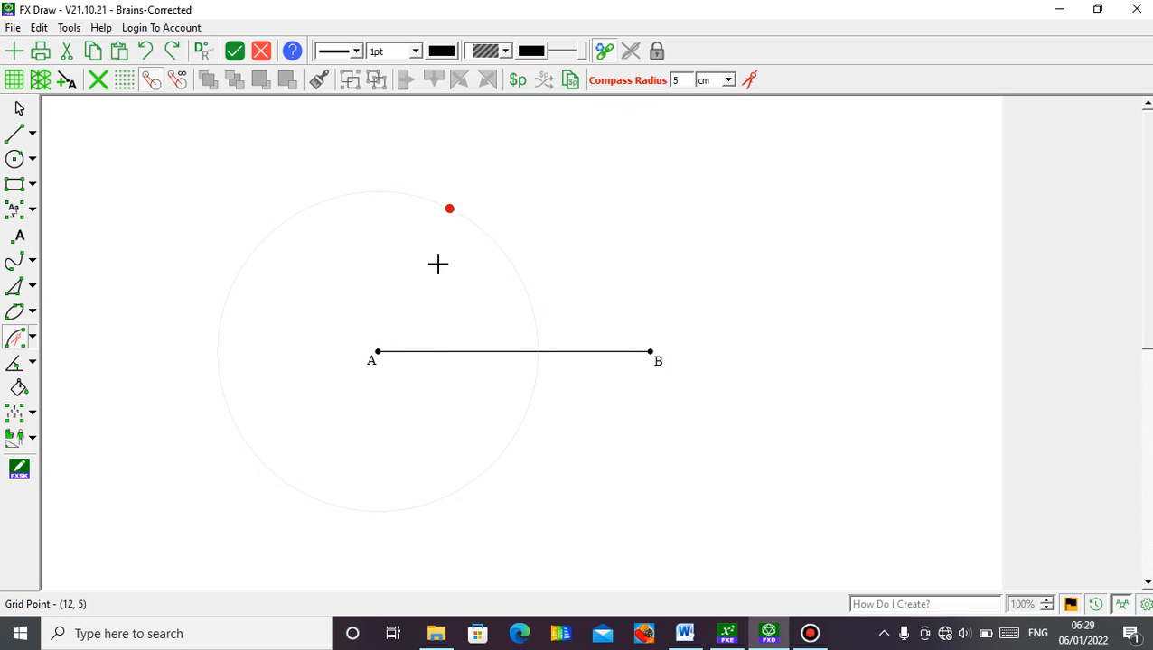
mouse_move(471, 239)
mouse_down()
mouse_move(497, 254)
mouse_move(517, 291)
mouse_up()
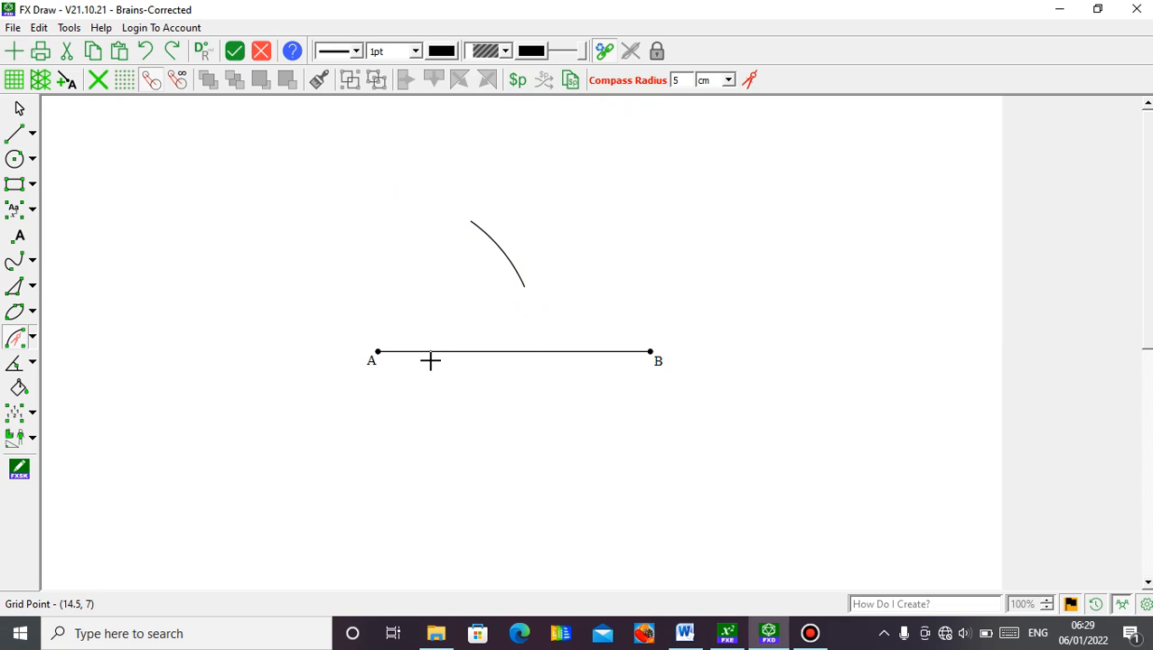
click(377, 351)
mouse_move(438, 506)
mouse_down()
mouse_move(512, 430)
mouse_move(514, 370)
mouse_move(512, 386)
mouse_up()
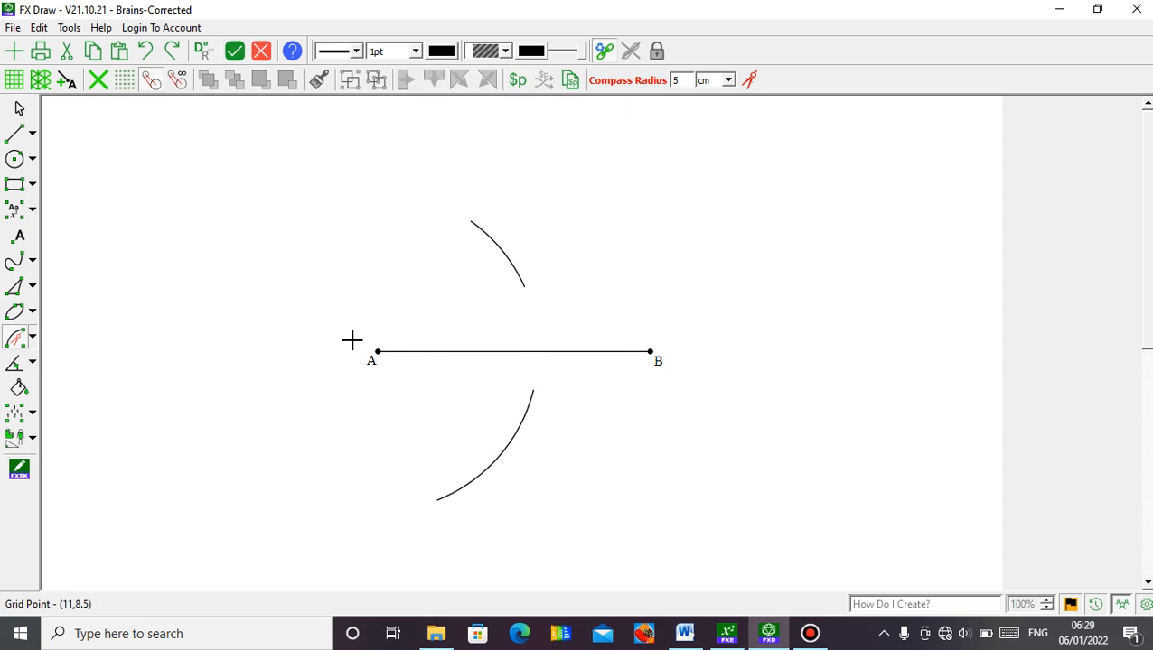
Draw arcs of 5 cm radius centred on B that cross the arcs from A above and below the line.
click(650, 352)
drag(498, 301, 525, 256)
click(650, 352)
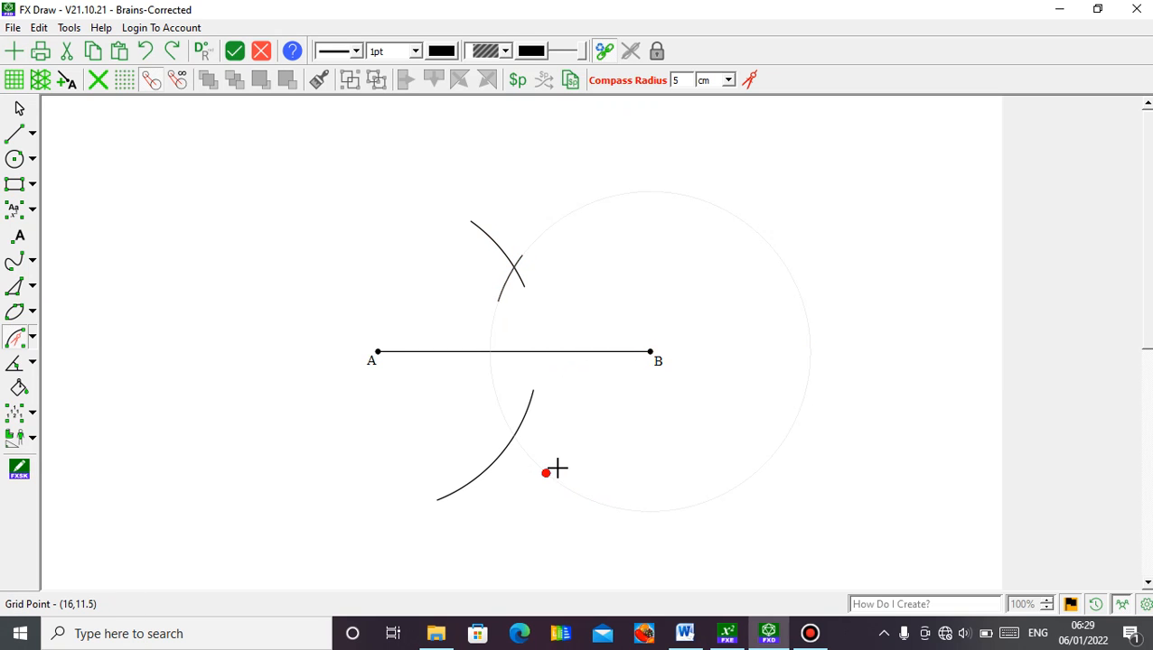
double_click(506, 415)
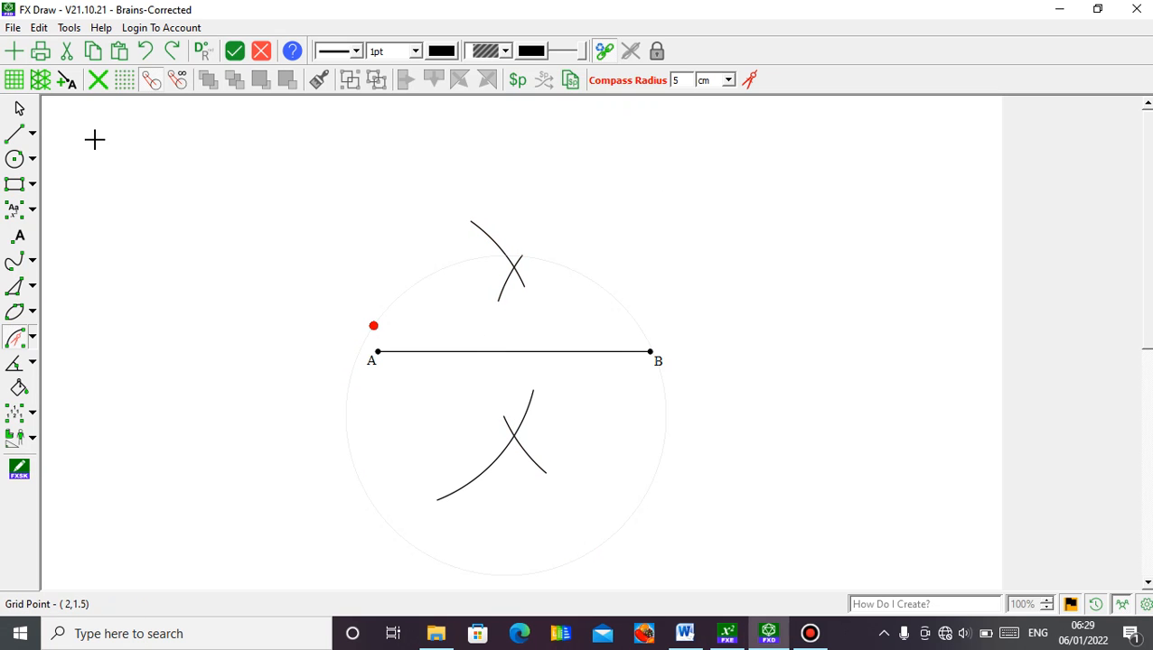
click(21, 109)
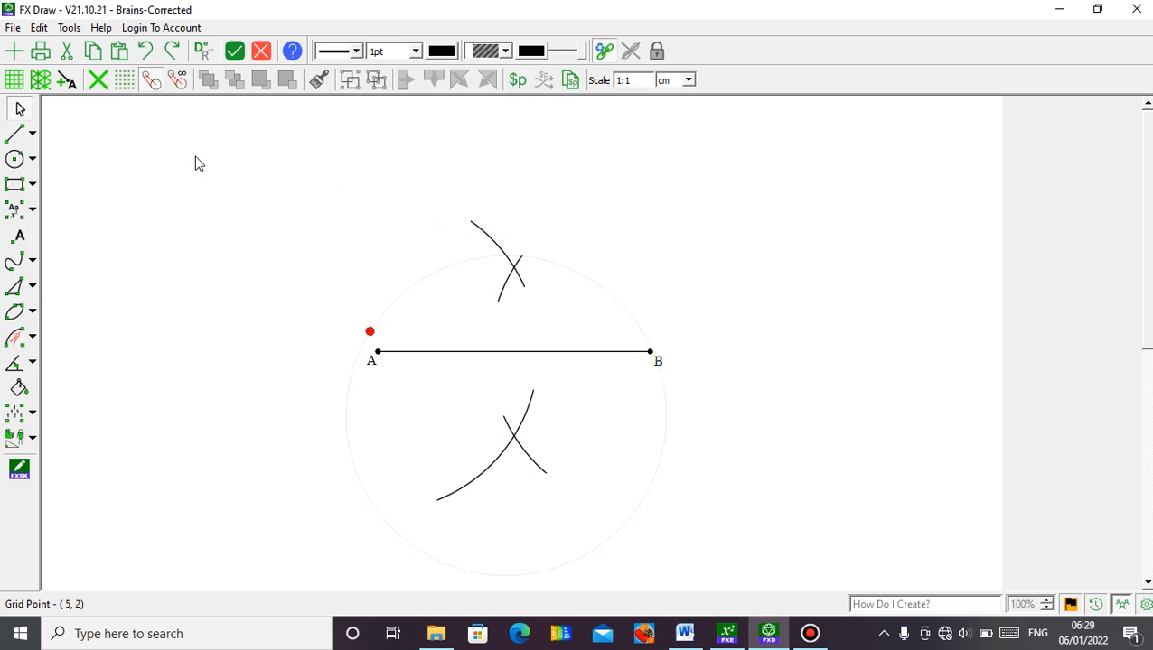
Draw a vertical line joining the upper and lower intersections of the compass arcs through line AB.
click(15, 134)
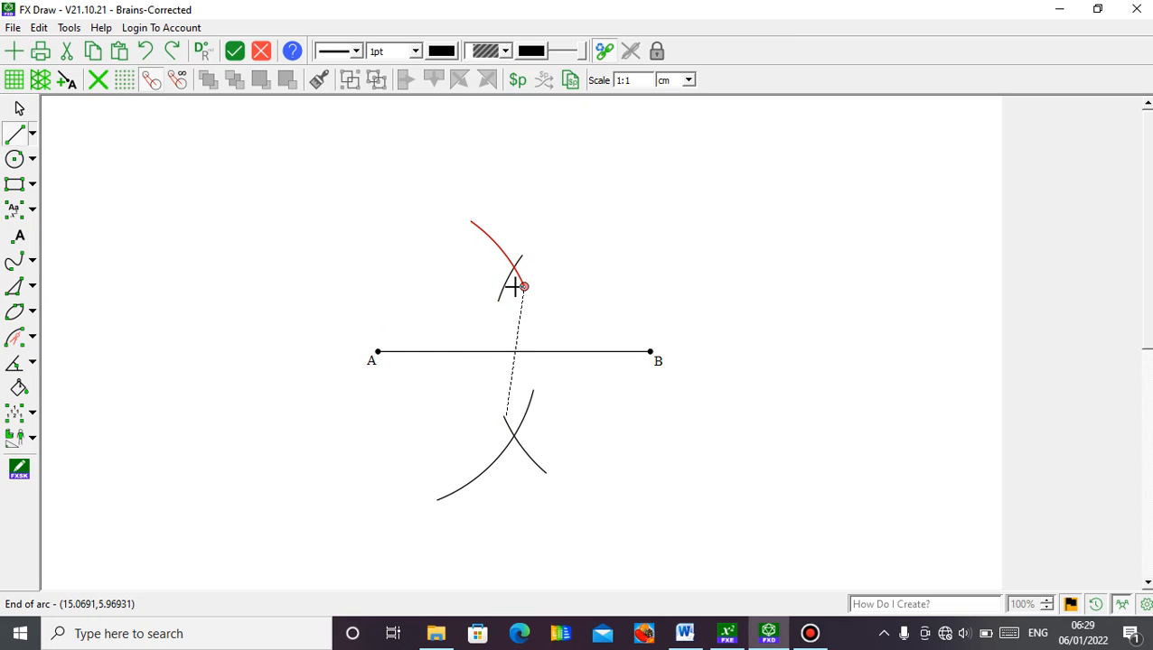
drag(504, 274, 393, 318)
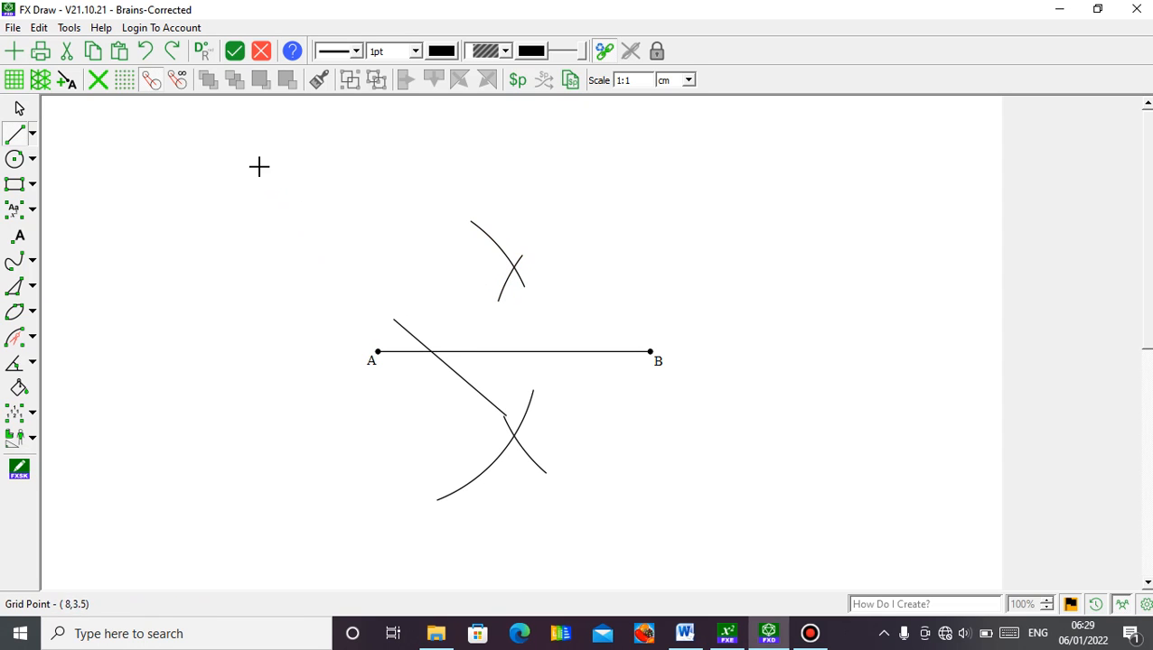
click(146, 52)
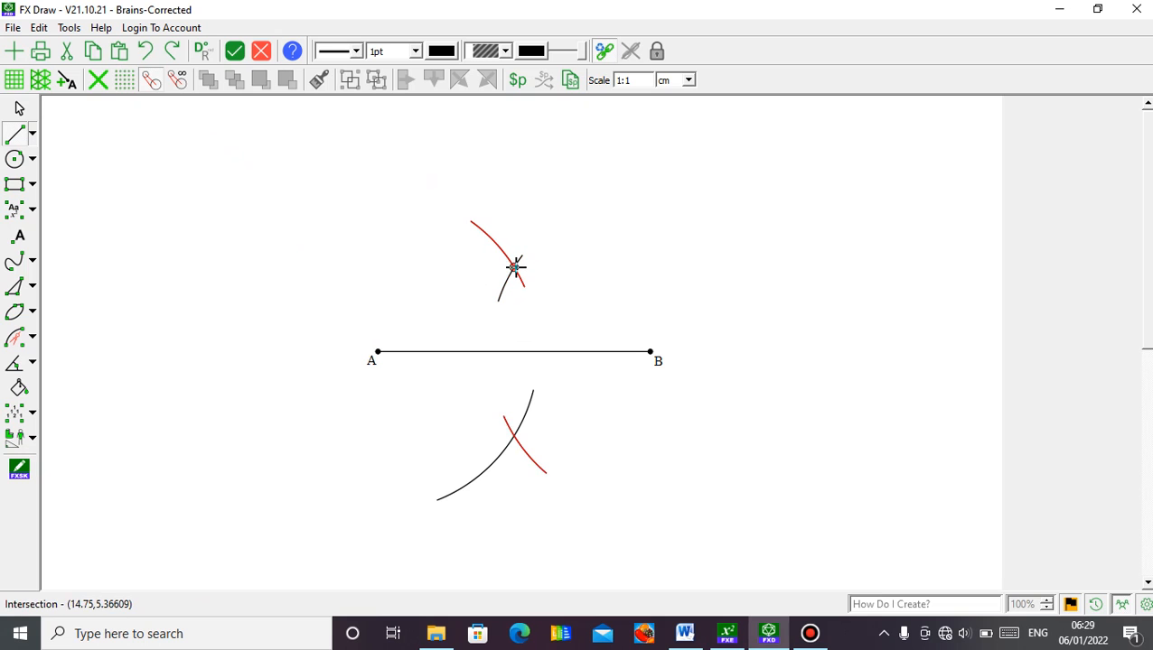
drag(515, 267, 514, 434)
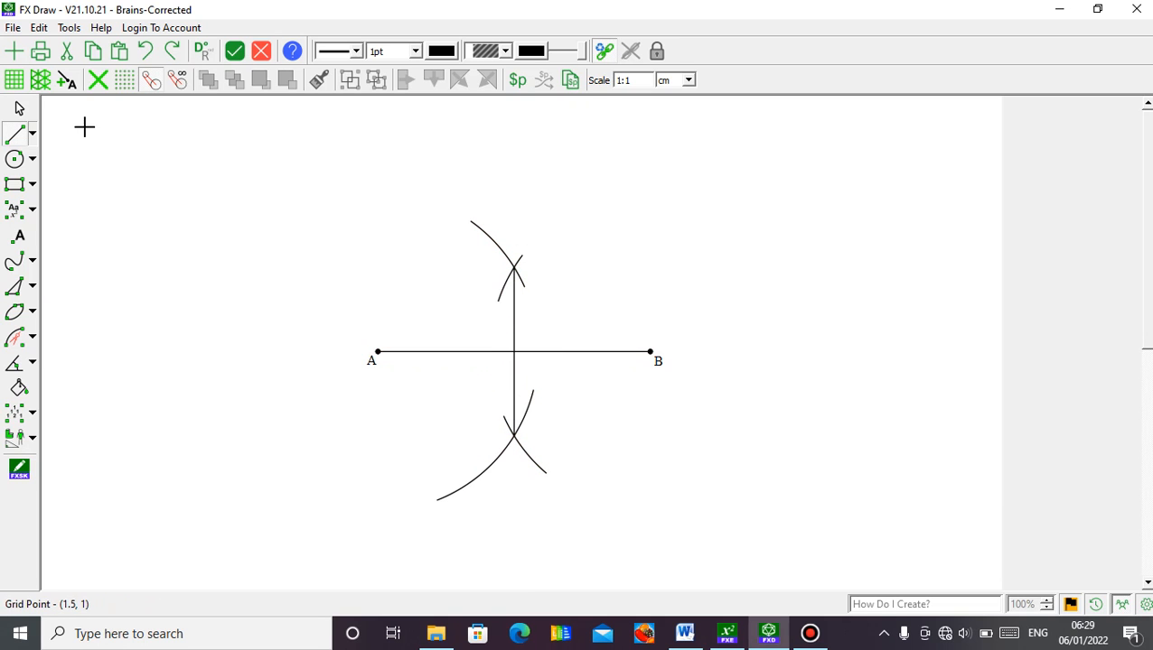
click(21, 110)
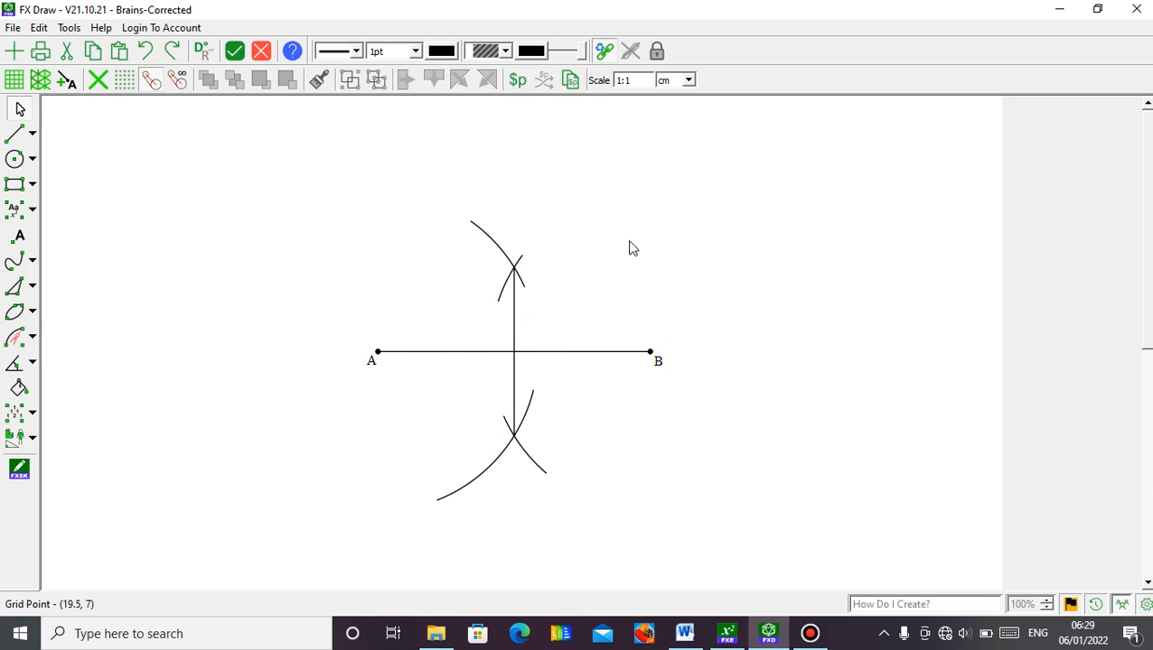